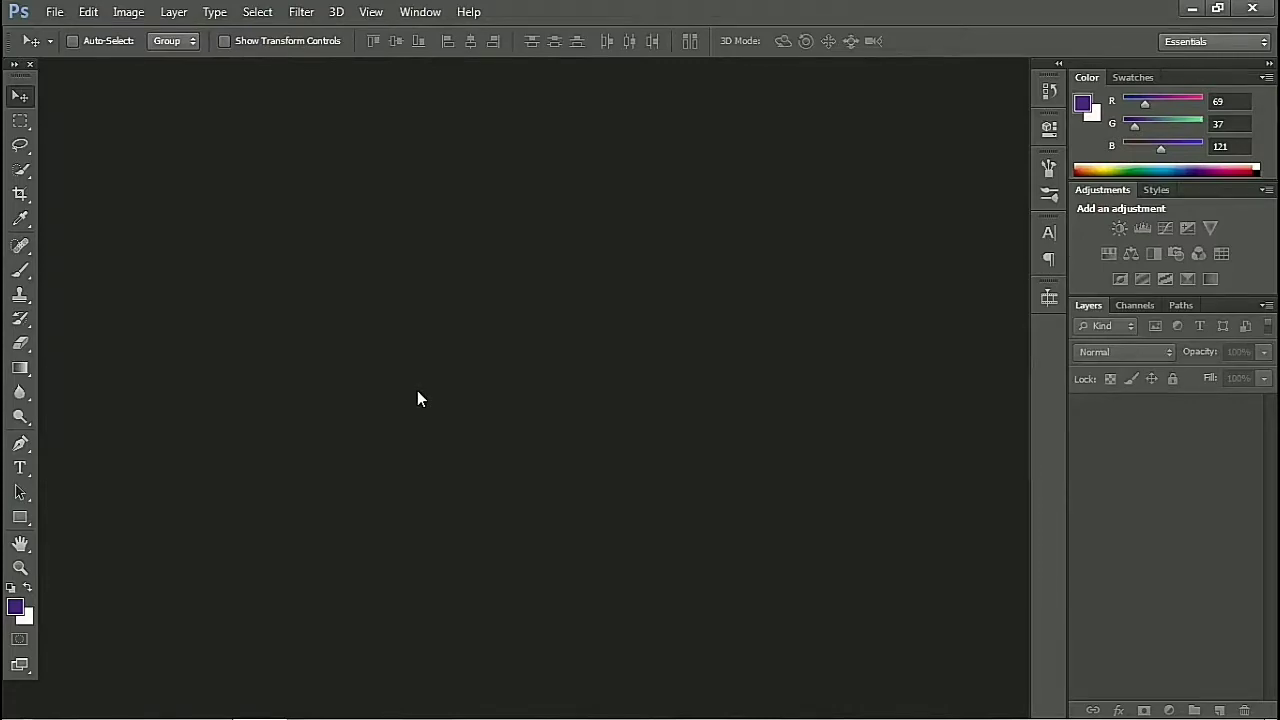
# Step: Create a new white Landscape 6 × 4 inch document at 300 ppi
pyautogui.click(54, 11)
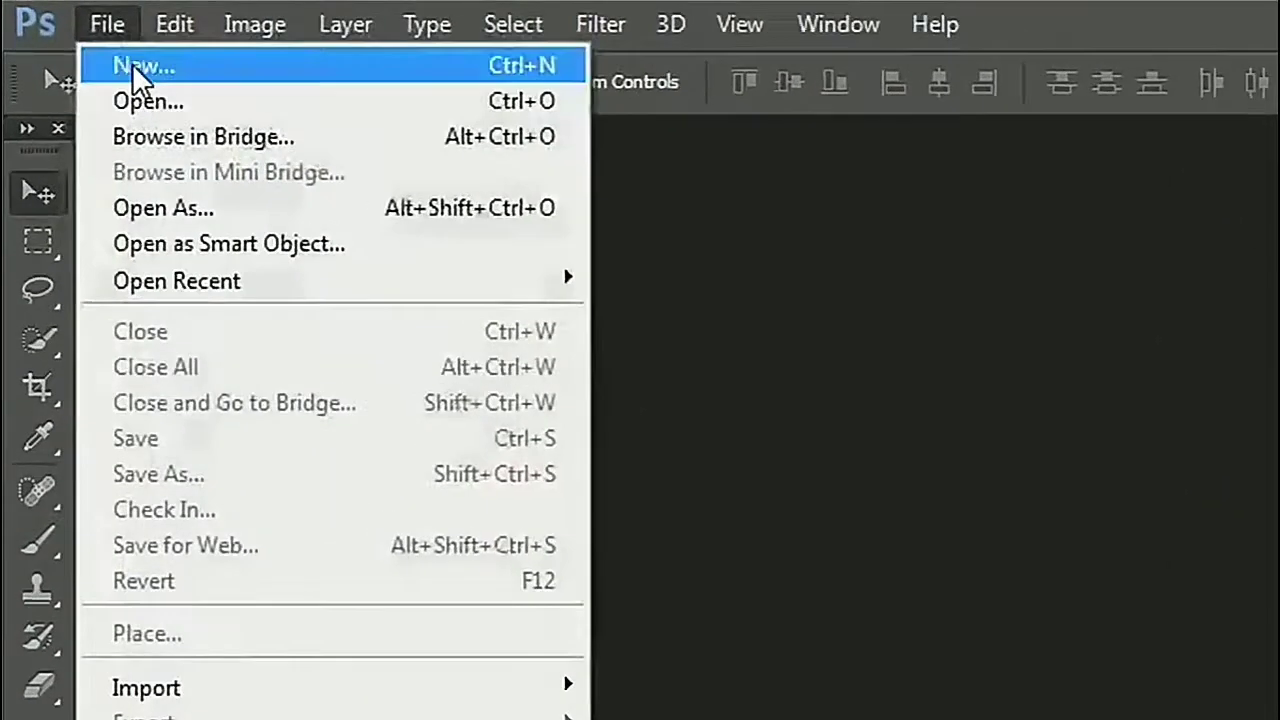
pyautogui.click(132, 63)
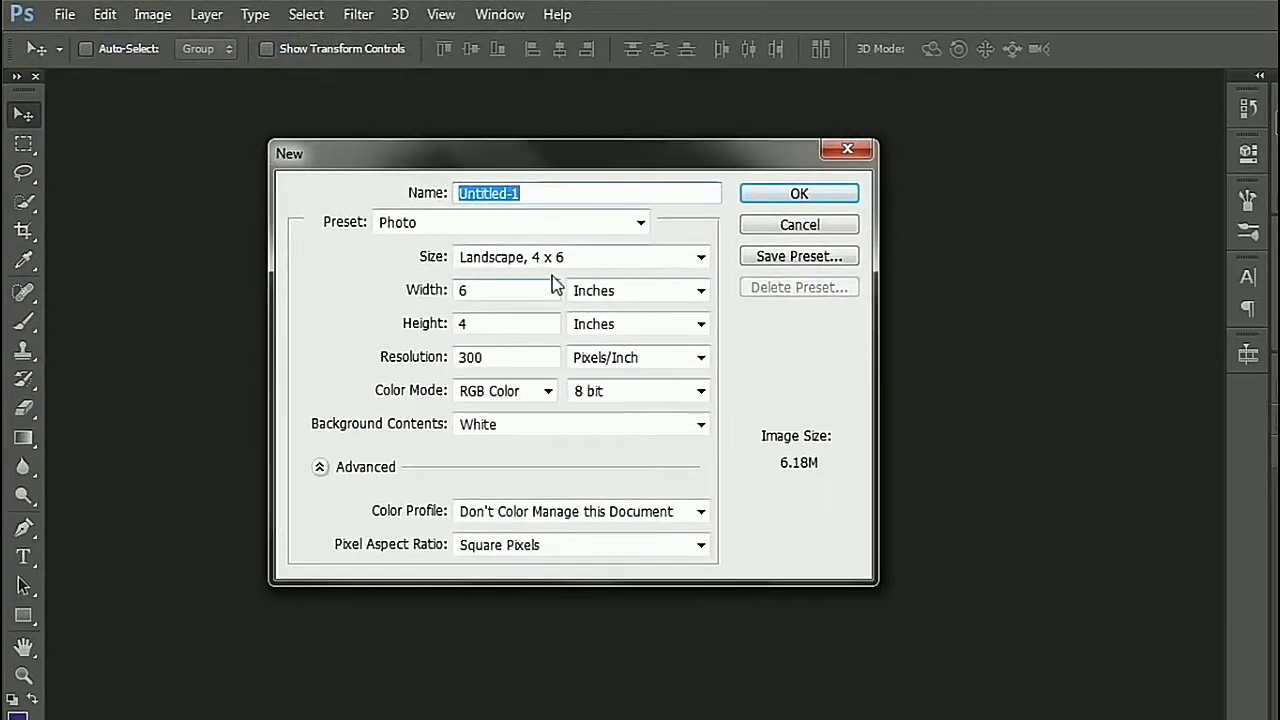
pyautogui.click(791, 200)
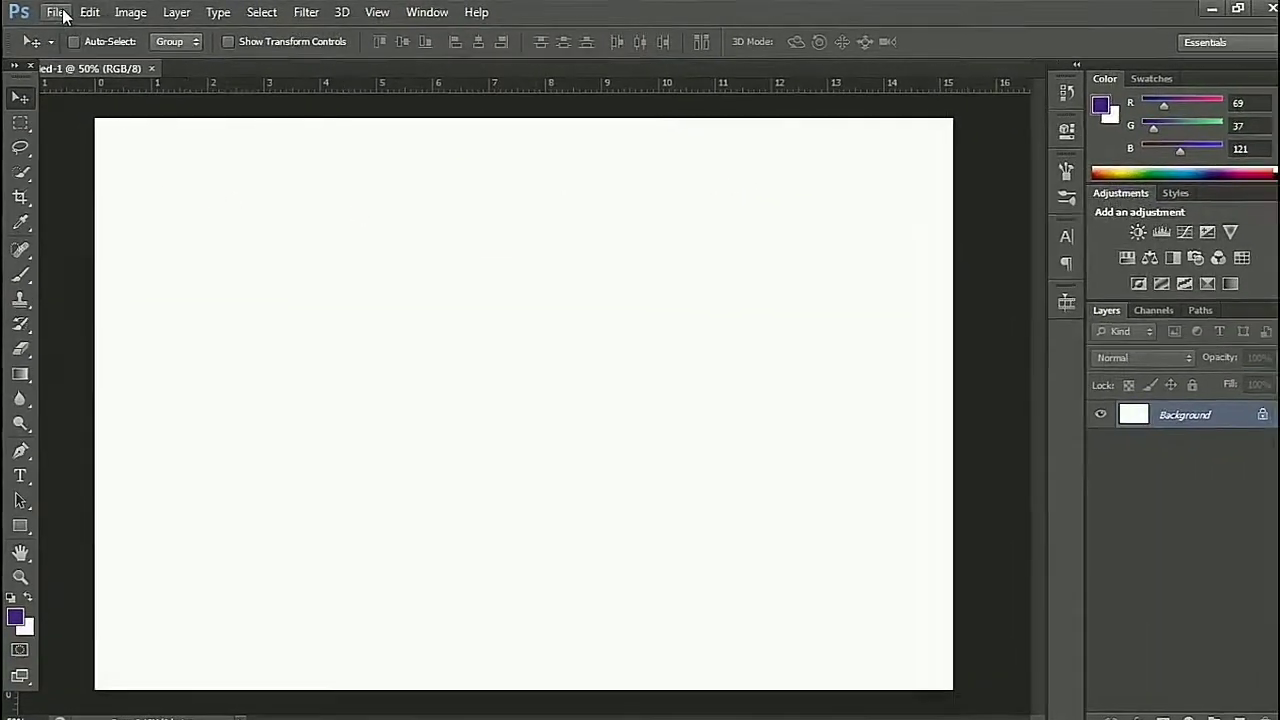
# Step: Open the large_d8590f7d cranberry bottle JPEG from the Desktop
pyautogui.click(55, 12)
pyautogui.click(147, 101)
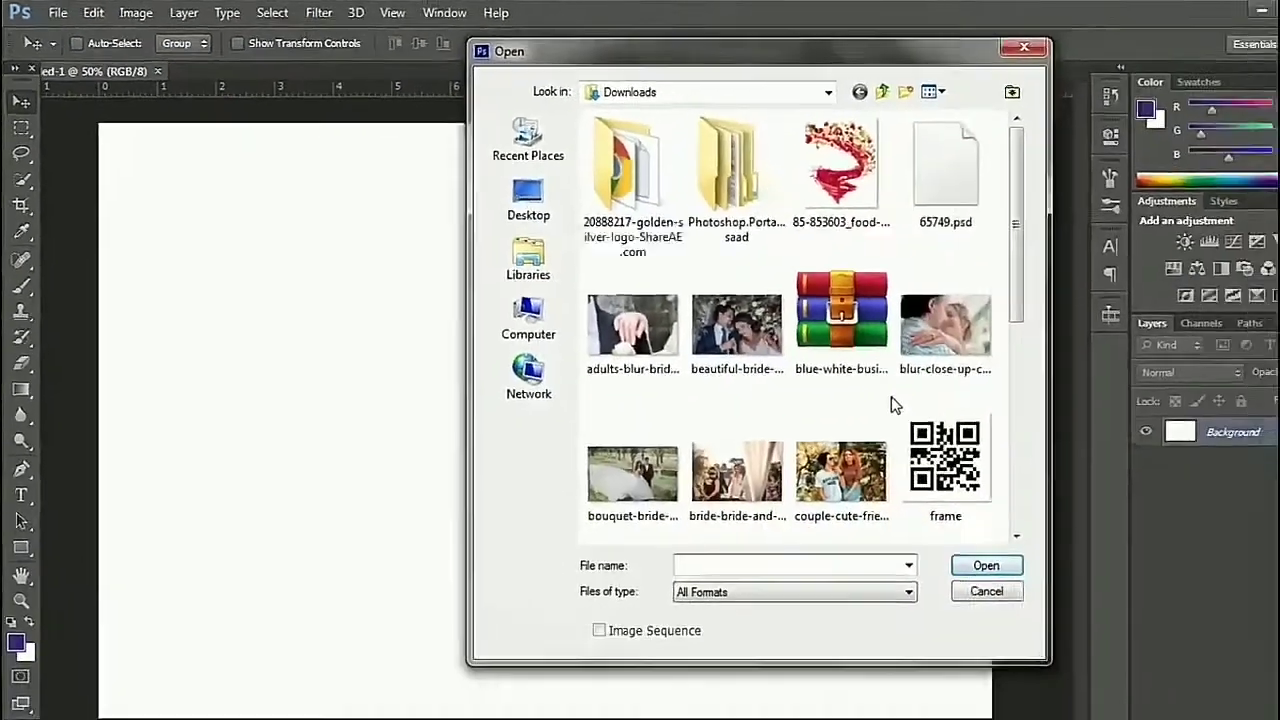
pyautogui.scroll(-5, 870, 390)
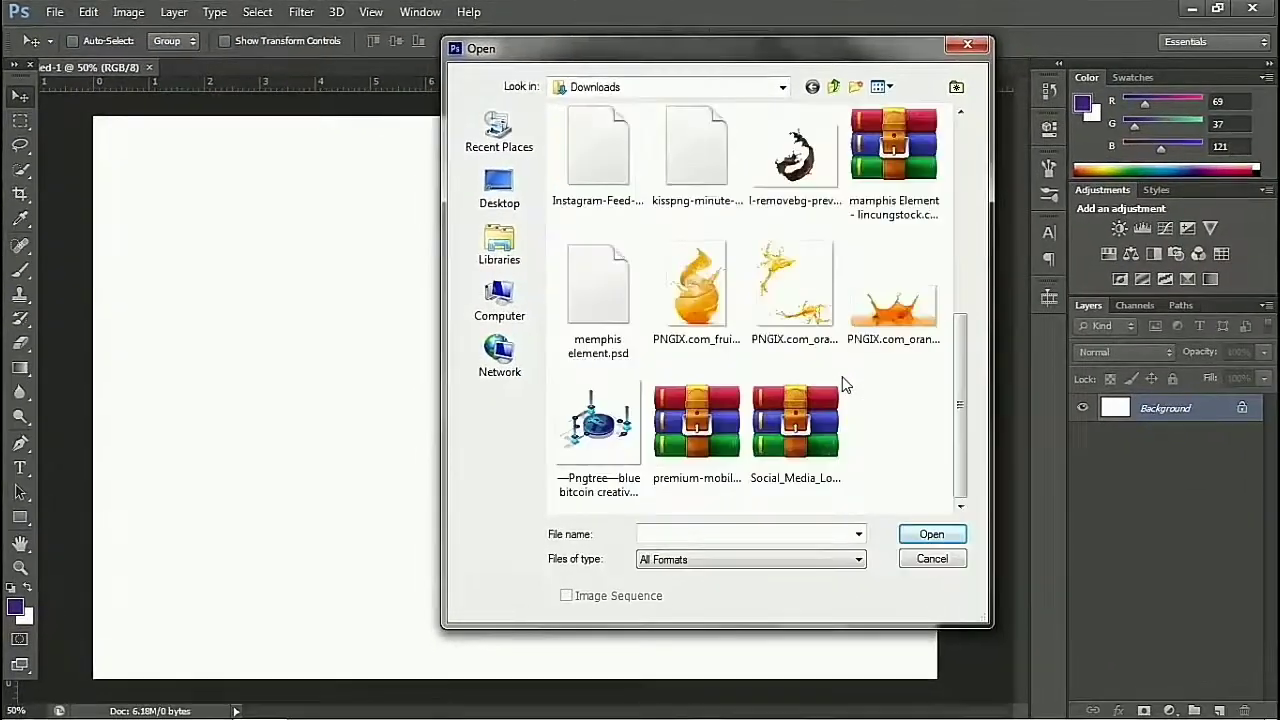
pyautogui.click(500, 185)
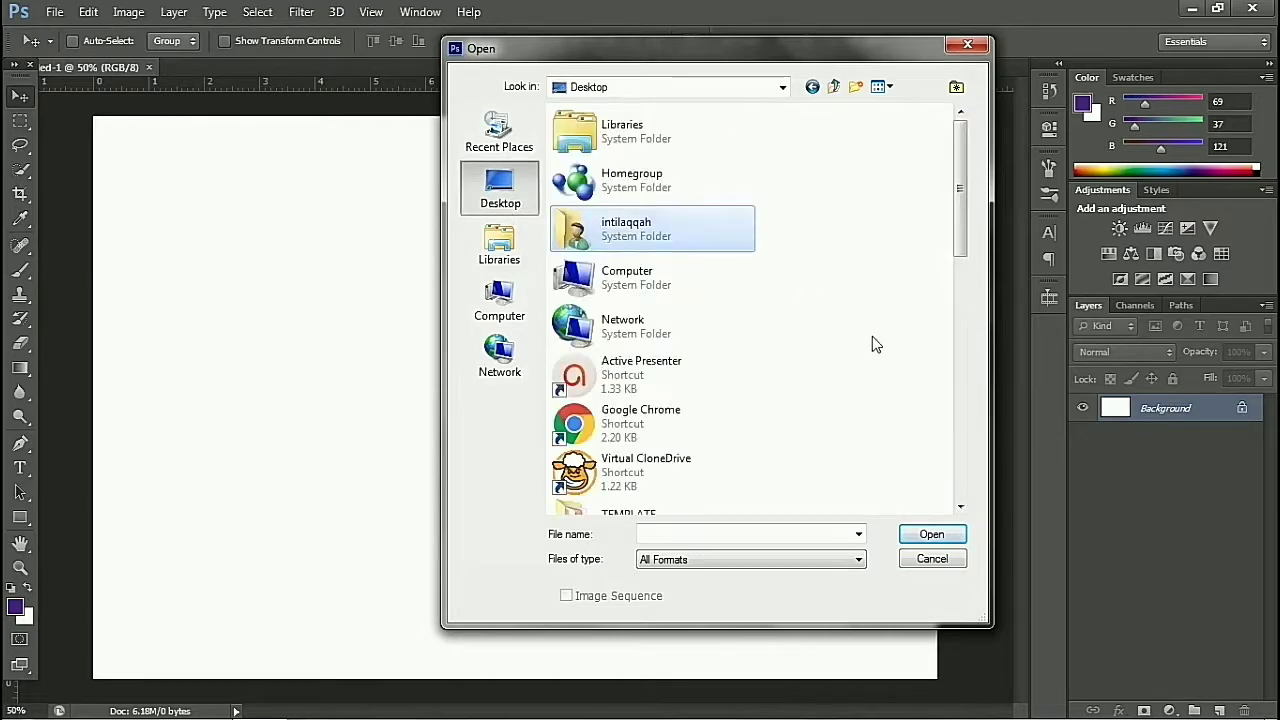
pyautogui.scroll(-3, 872, 340)
pyautogui.scroll(-5, 800, 340)
pyautogui.scroll(2, 620, 320)
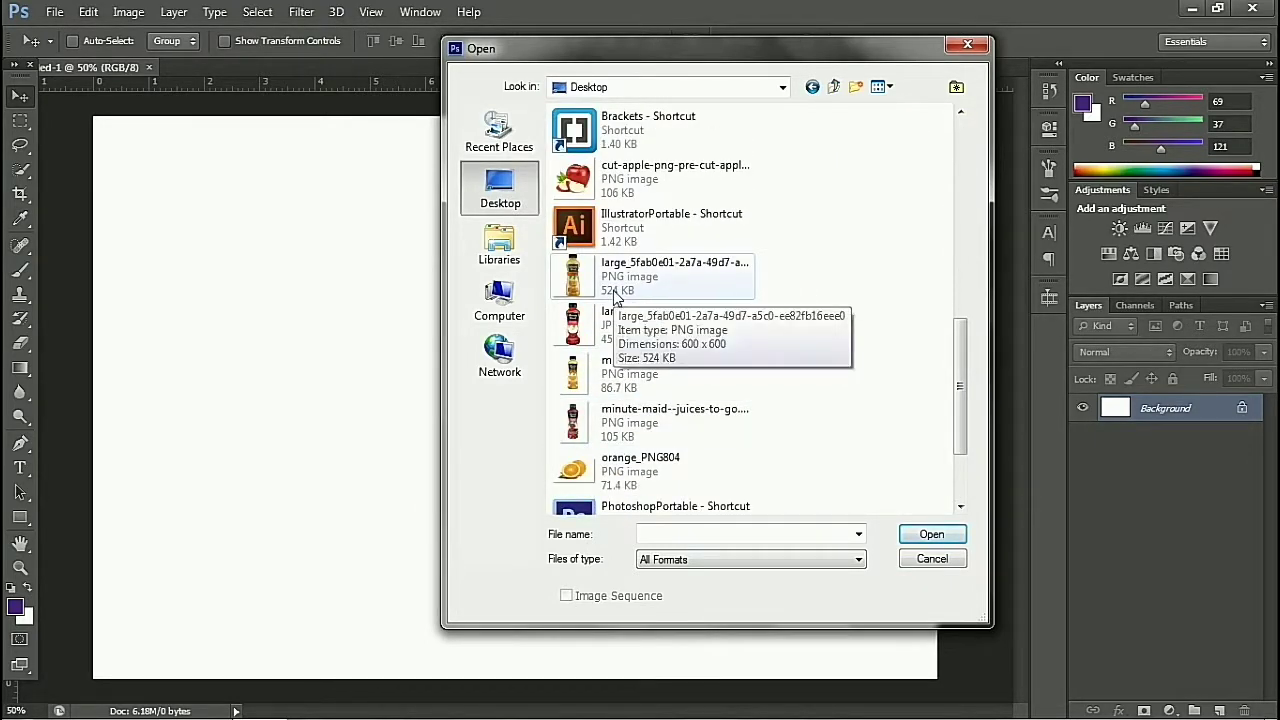
pyautogui.click(620, 325)
pyautogui.click(931, 536)
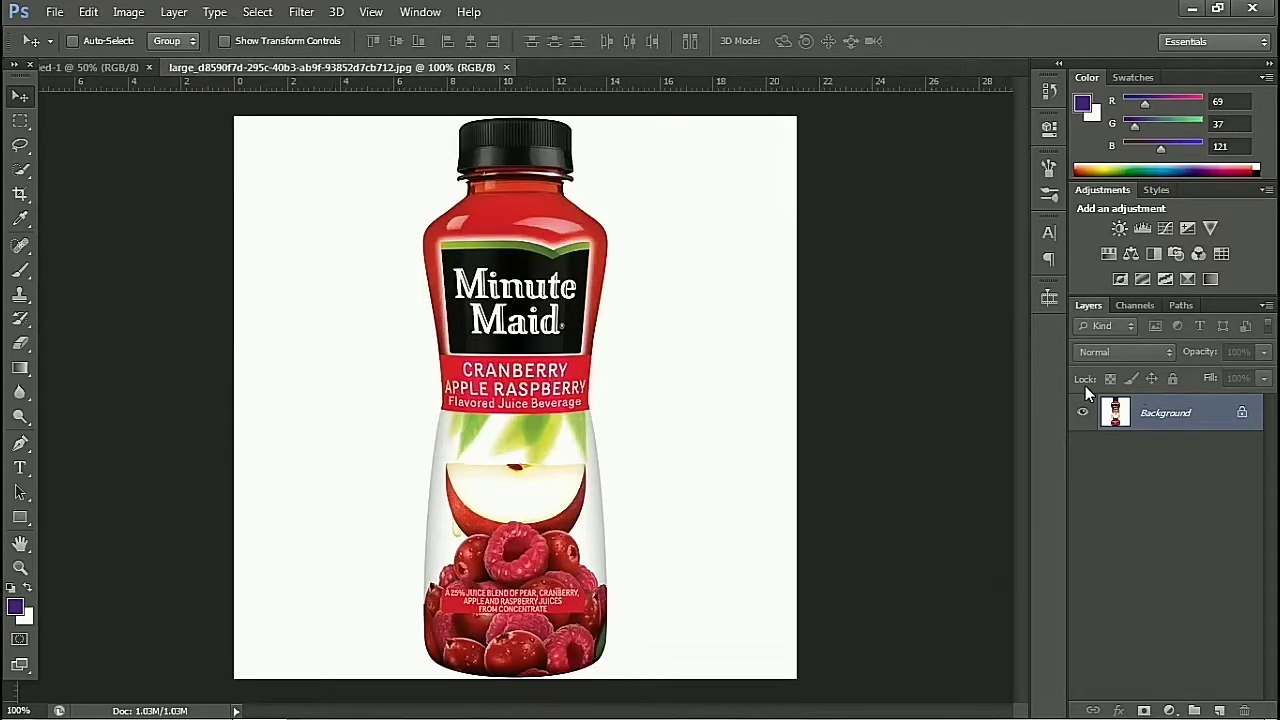
# Step: Unlock the bottle photo's Background layer, Magic Wand the white area, delete it and deselect
pyautogui.doubleClick(1205, 407)
pyautogui.press('Return')
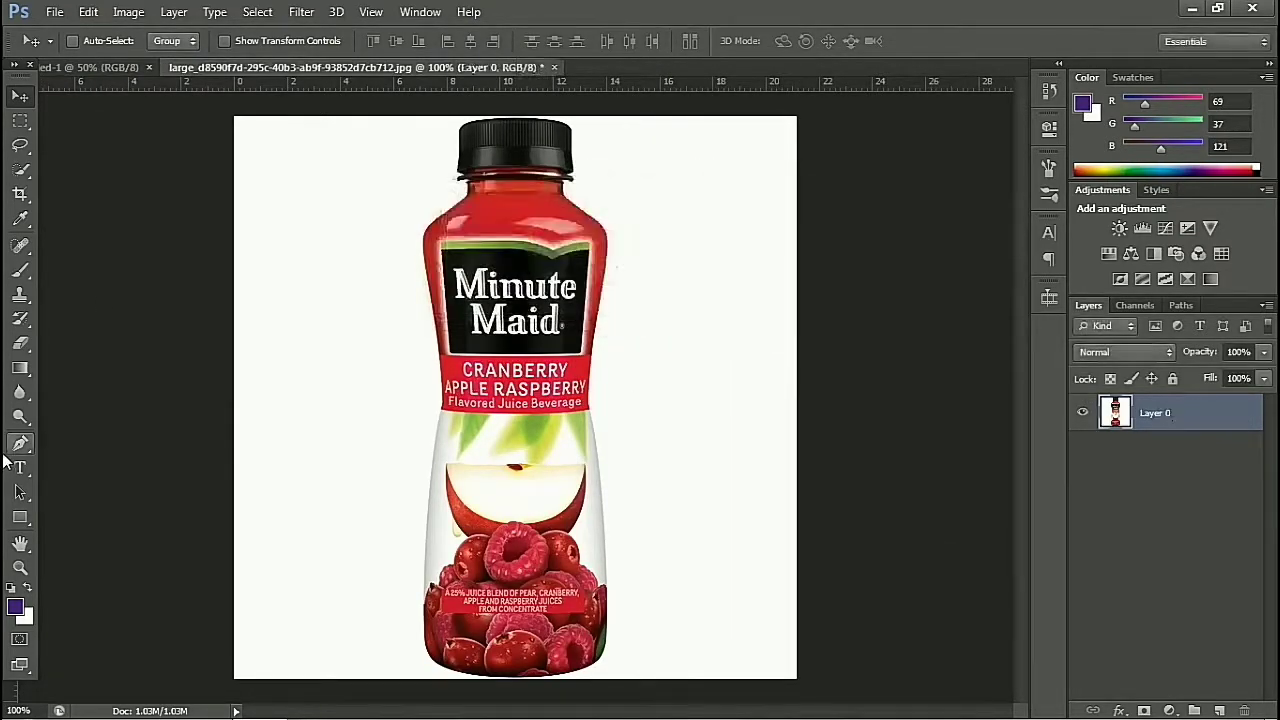
pyautogui.click(22, 171)
pyautogui.click(101, 184)
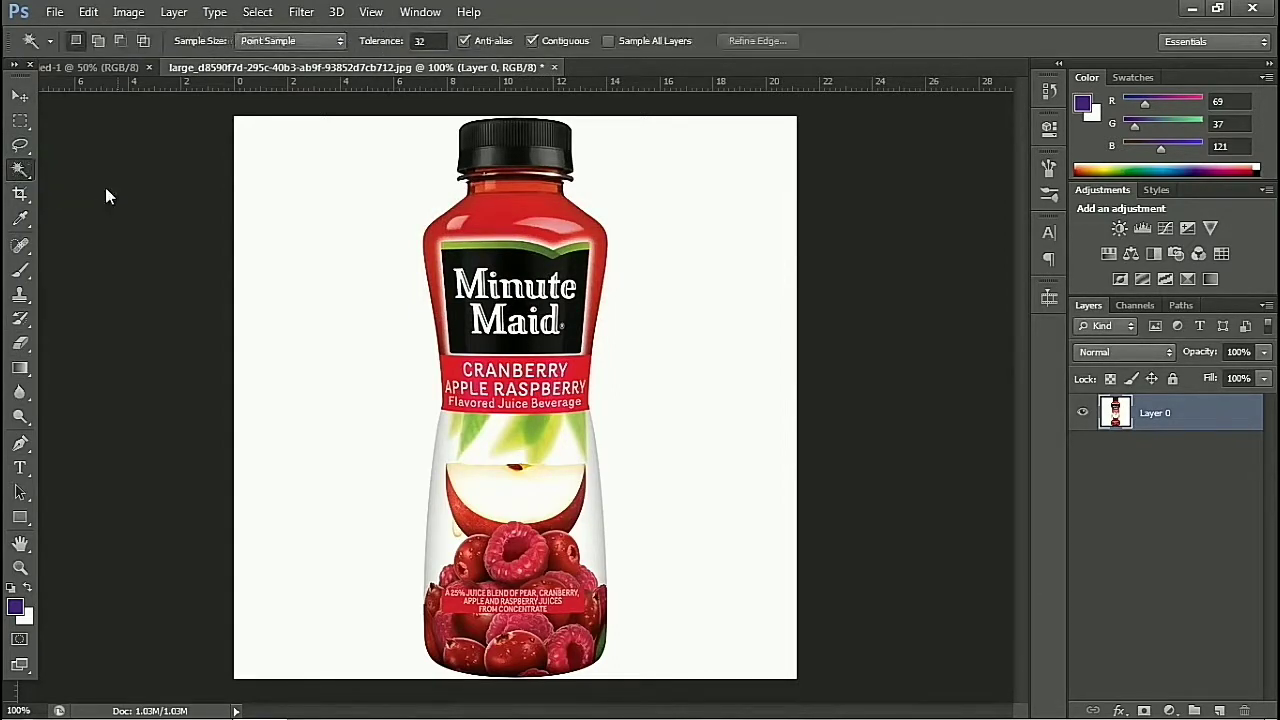
pyautogui.click(320, 281)
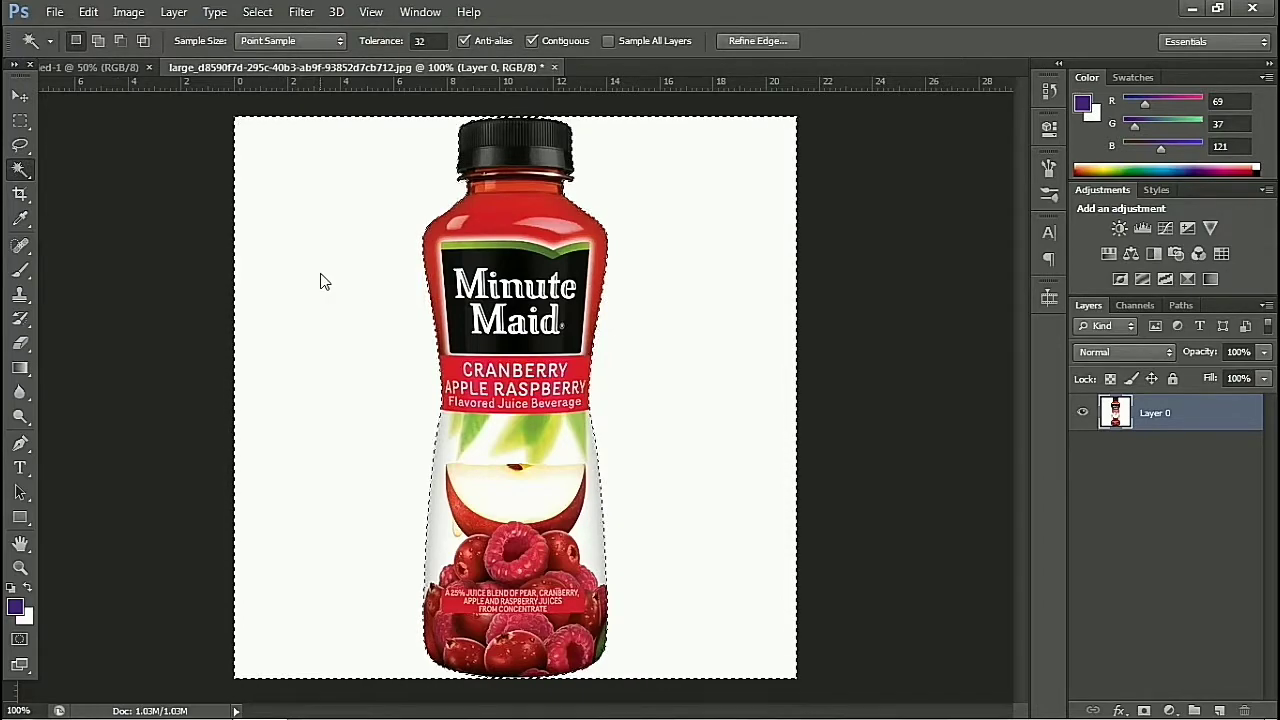
pyautogui.press('Delete')
pyautogui.rightClick(369, 218)
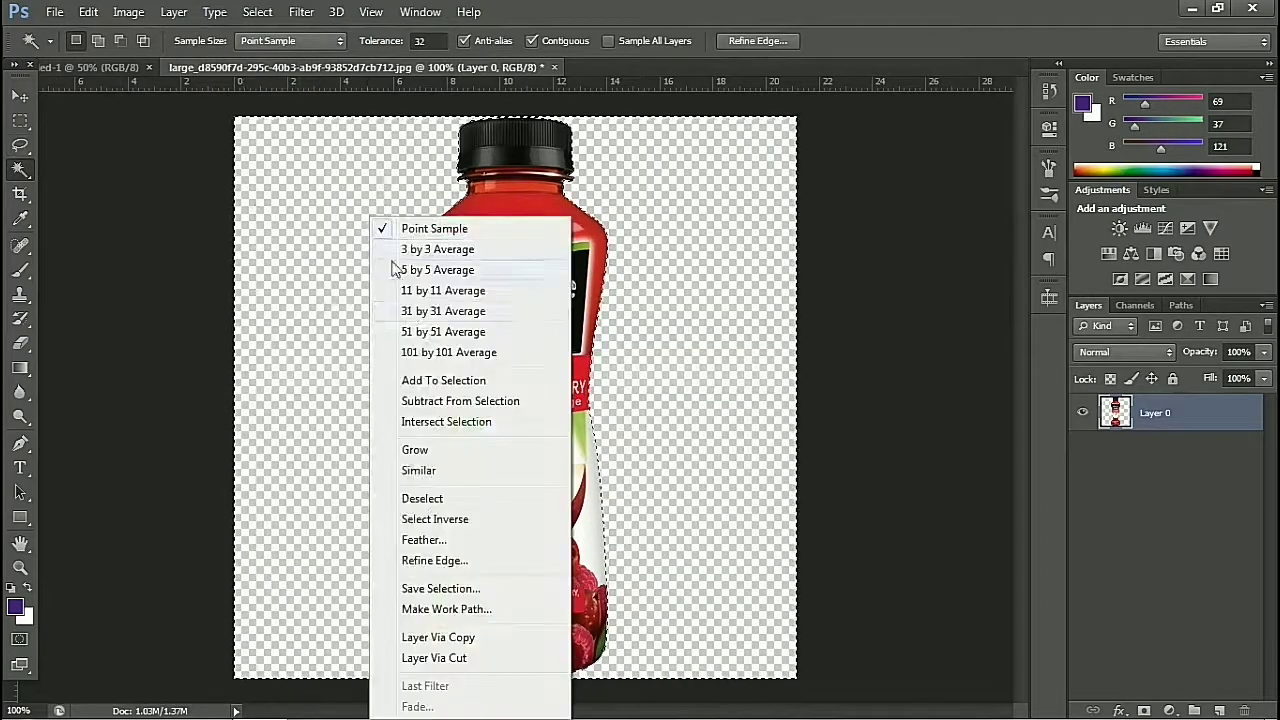
pyautogui.click(440, 502)
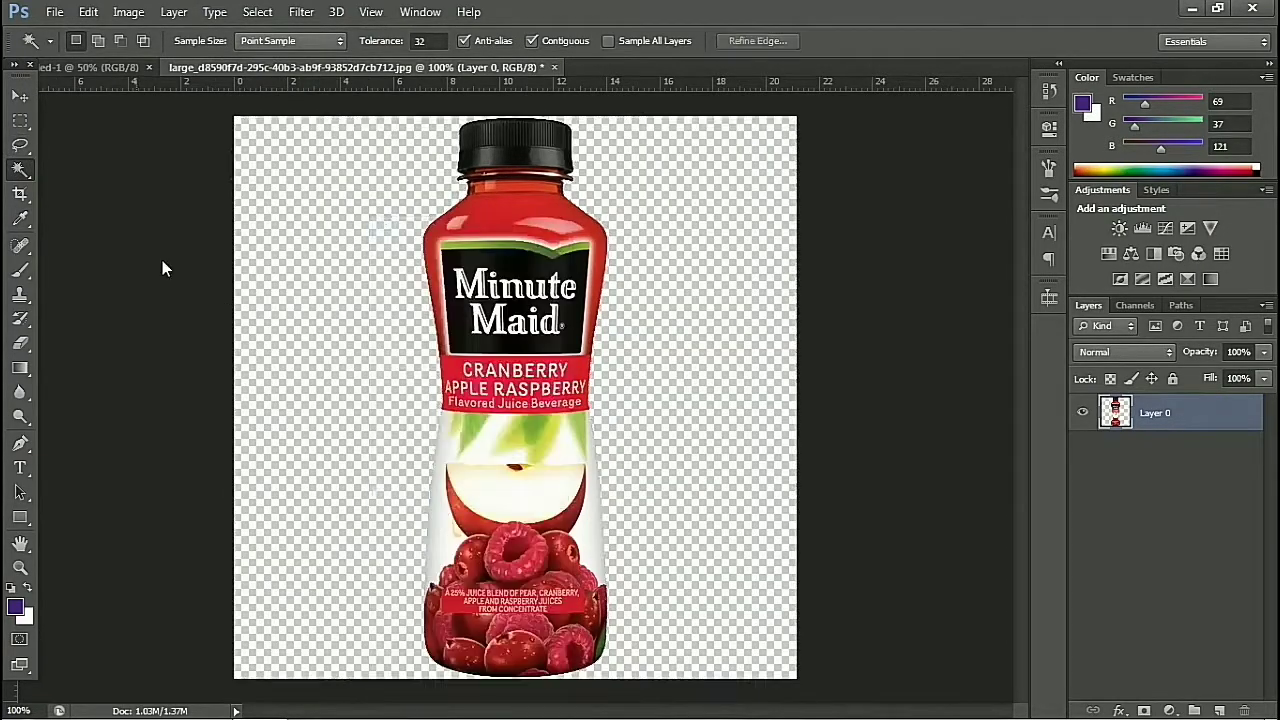
pyautogui.click(21, 97)
# Step: Drag the cut-out bottle into Untitled-1 and set it slightly lower on the canvas
pyautogui.moveTo(537, 413)
pyautogui.mouseDown()
pyautogui.moveTo(383, 210)
pyautogui.moveTo(120, 35)
pyautogui.moveTo(486, 299)
pyautogui.mouseUp()
pyautogui.moveTo(533, 391); pyautogui.dragTo(537, 394)
pyautogui.moveTo(518, 452); pyautogui.dragTo(519, 455)
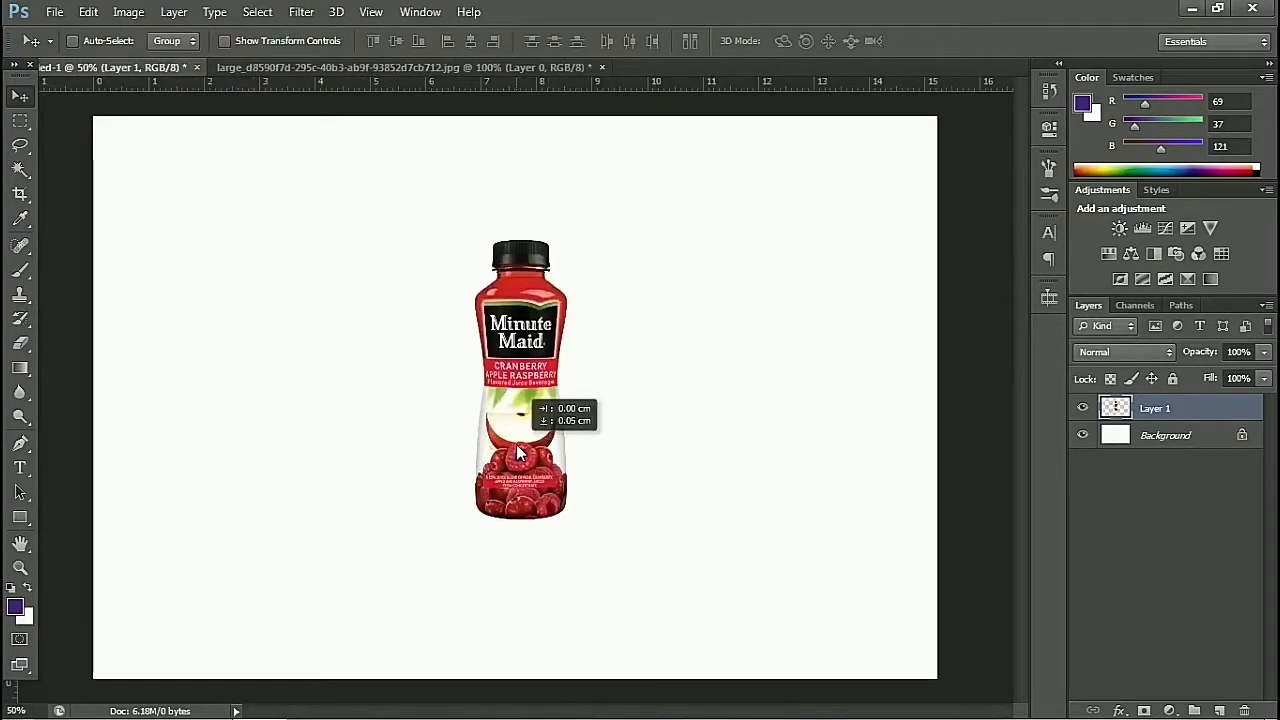
# Step: Close the cranberry bottle photo without saving
pyautogui.click(343, 72)
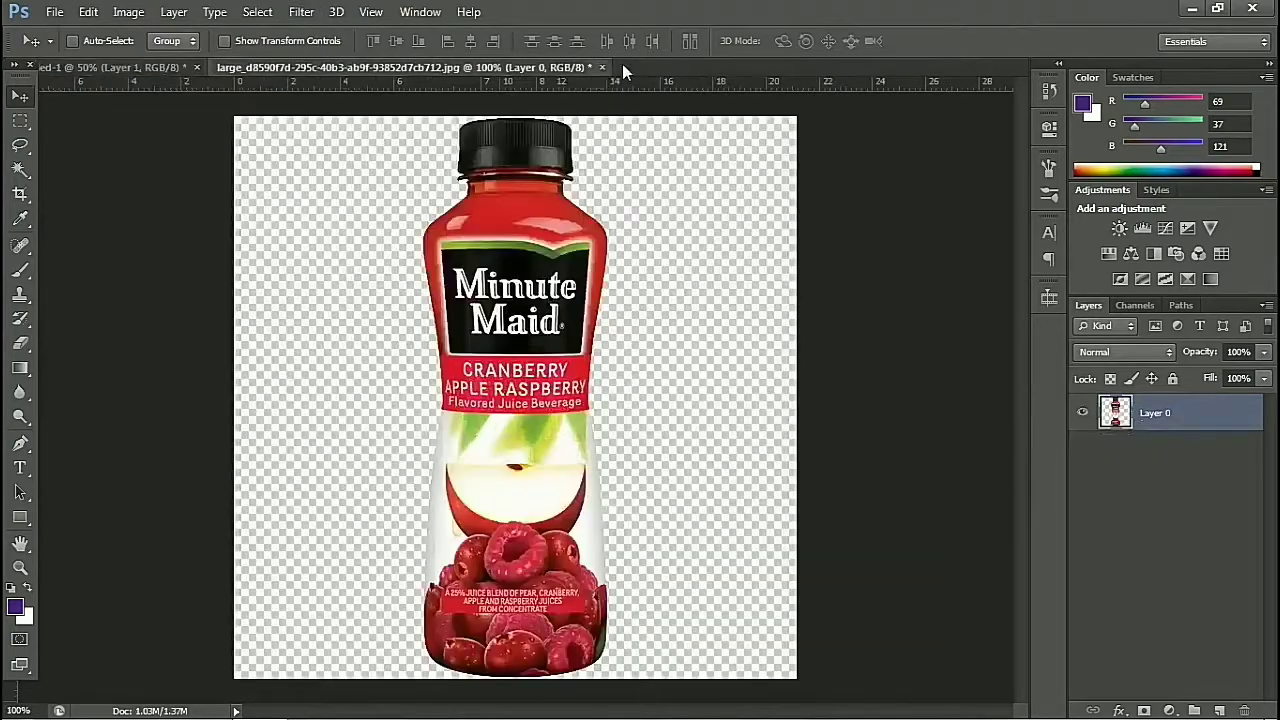
pyautogui.click(602, 67)
pyautogui.click(647, 291)
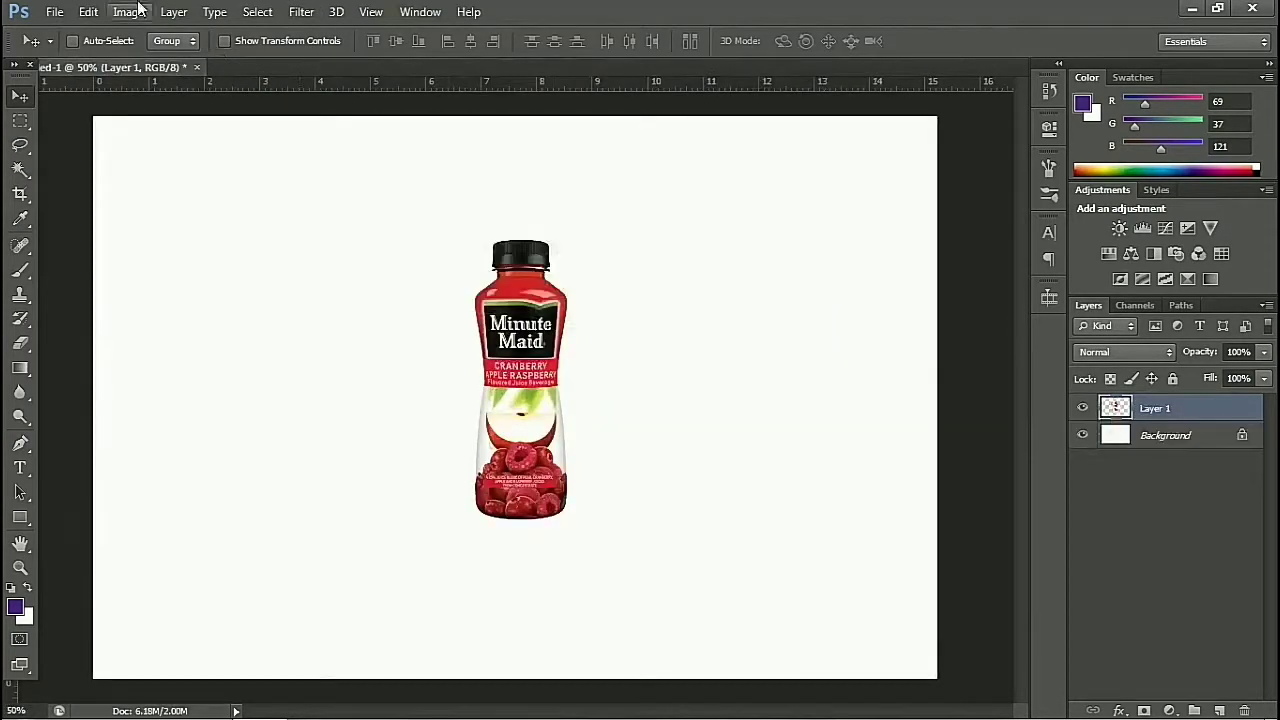
# Step: Open the blurred wood tabletop JPEG, discarding its embedded colour profile
pyautogui.click(55, 11)
pyautogui.click(90, 68)
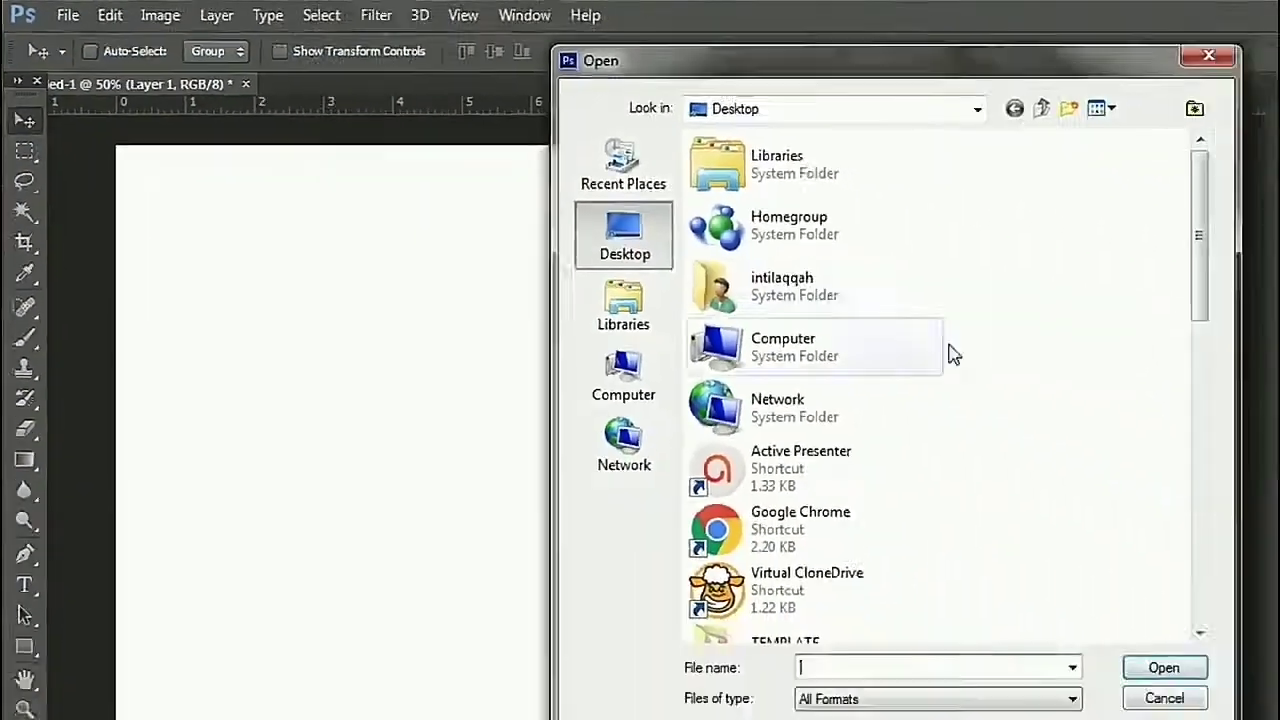
pyautogui.scroll(-2, 775, 286)
pyautogui.scroll(-3, 780, 293)
pyautogui.scroll(-3, 778, 293)
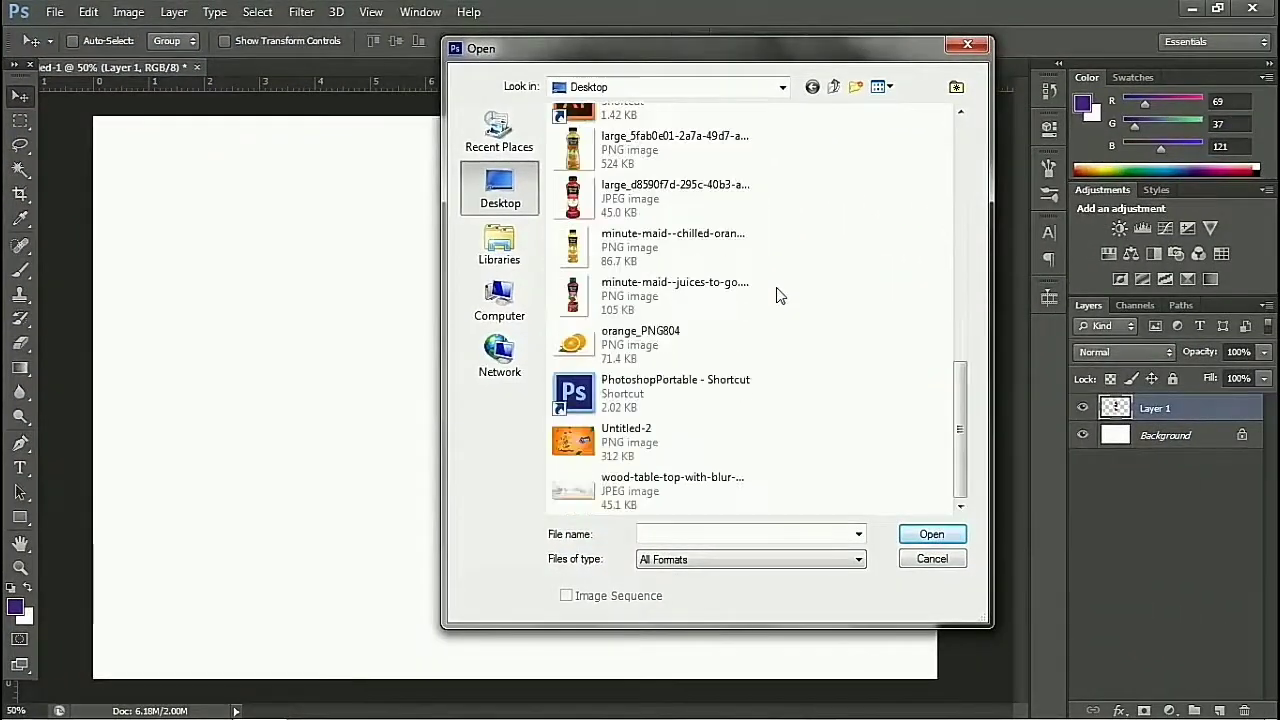
pyautogui.click(657, 488)
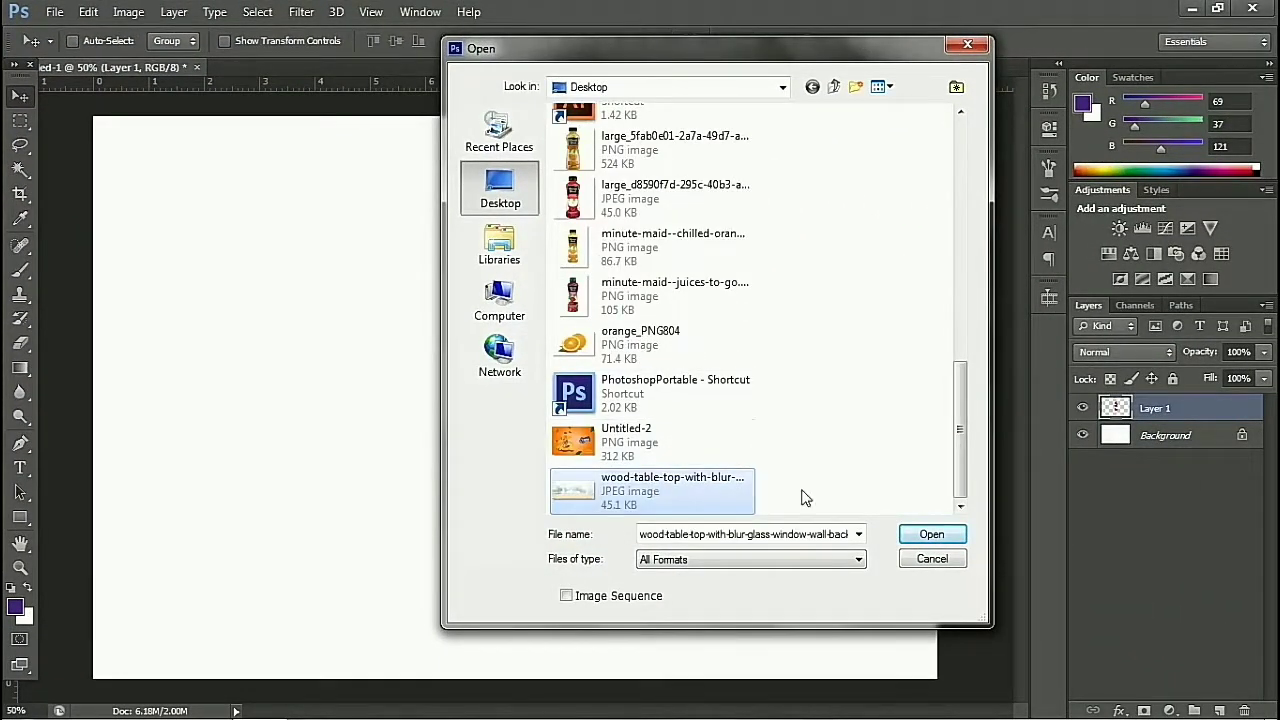
pyautogui.click(950, 536)
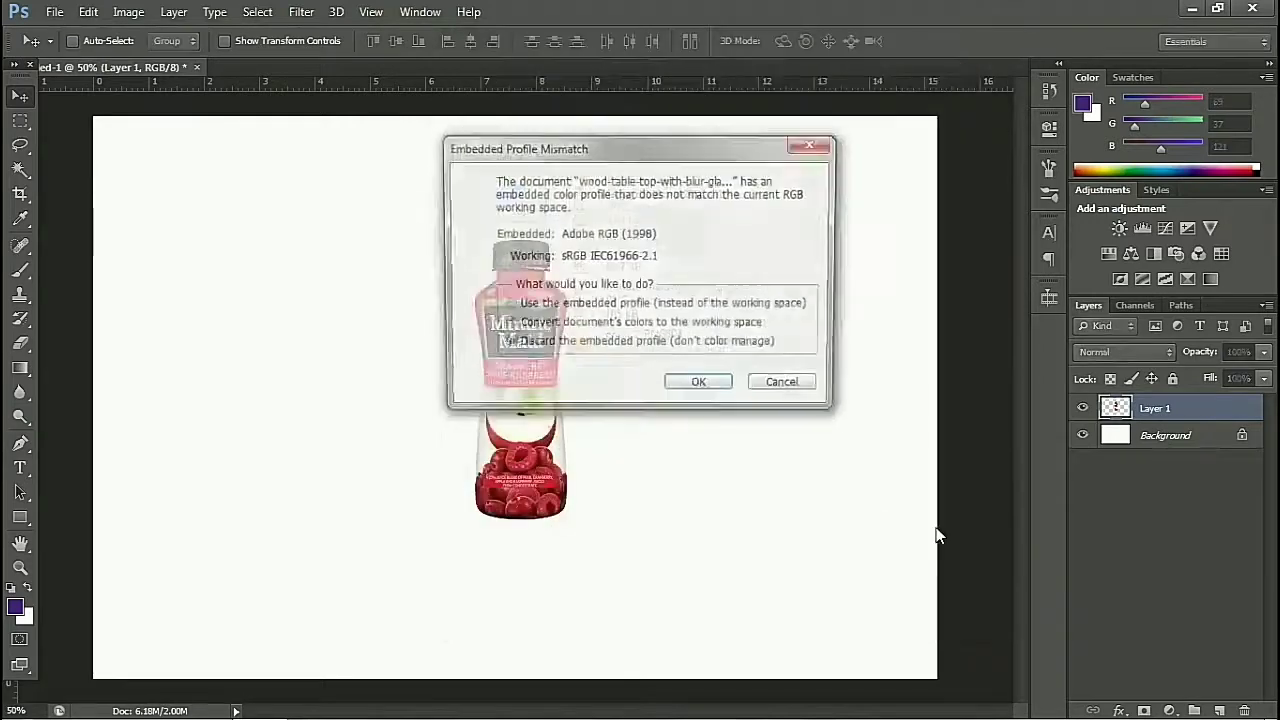
pyautogui.click(700, 389)
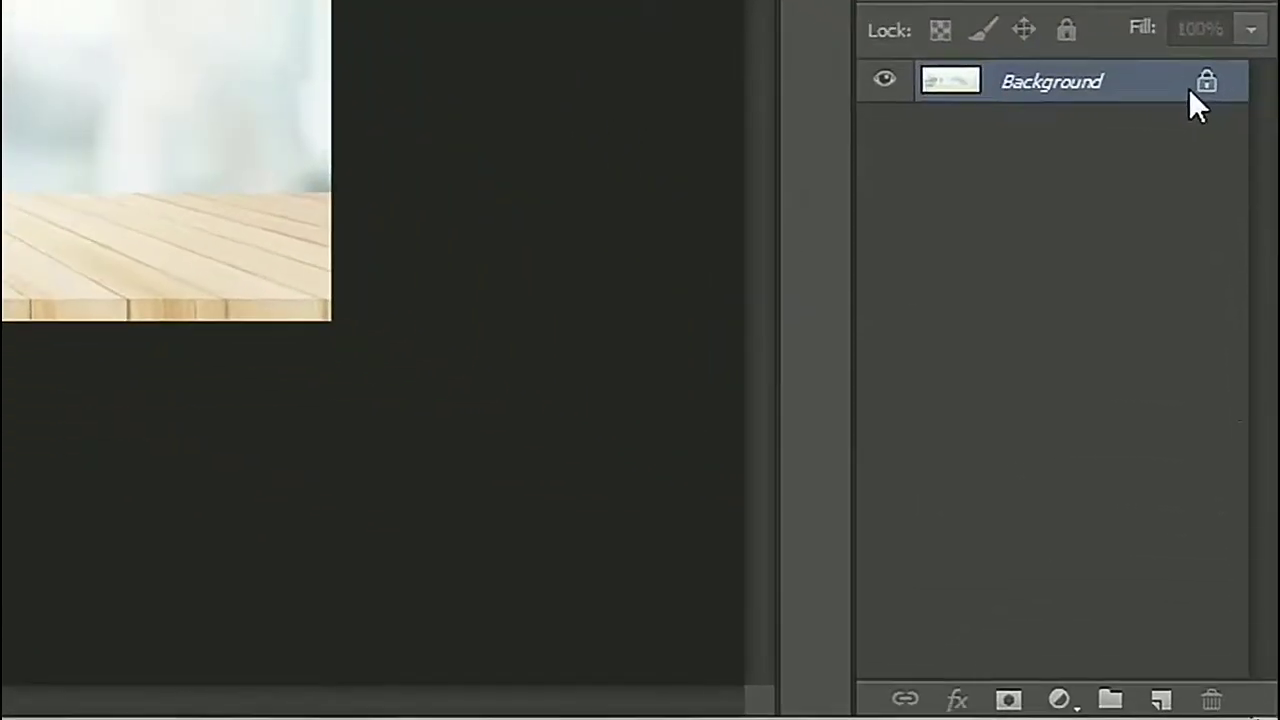
# Step: Unlock the tabletop layer, drag it into Untitled-1 and stack it below the bottle
pyautogui.click(1241, 404)
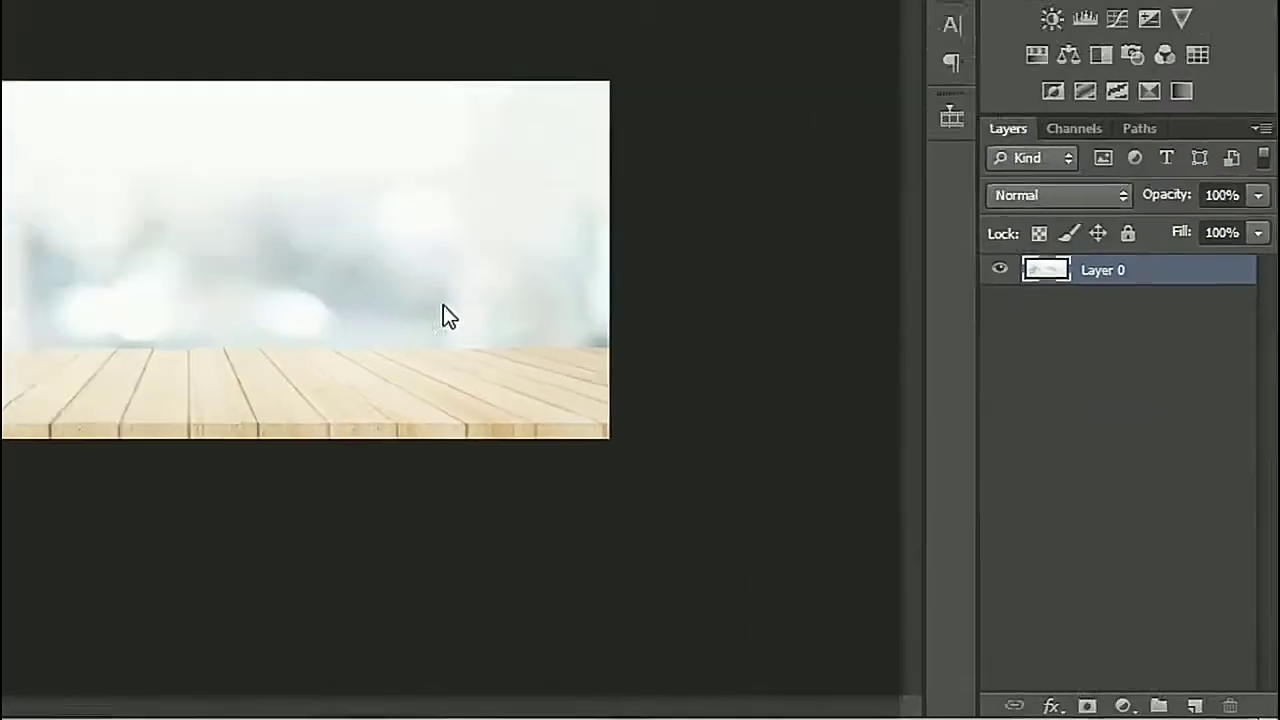
pyautogui.moveTo(443, 312); pyautogui.dragTo(141, 69)
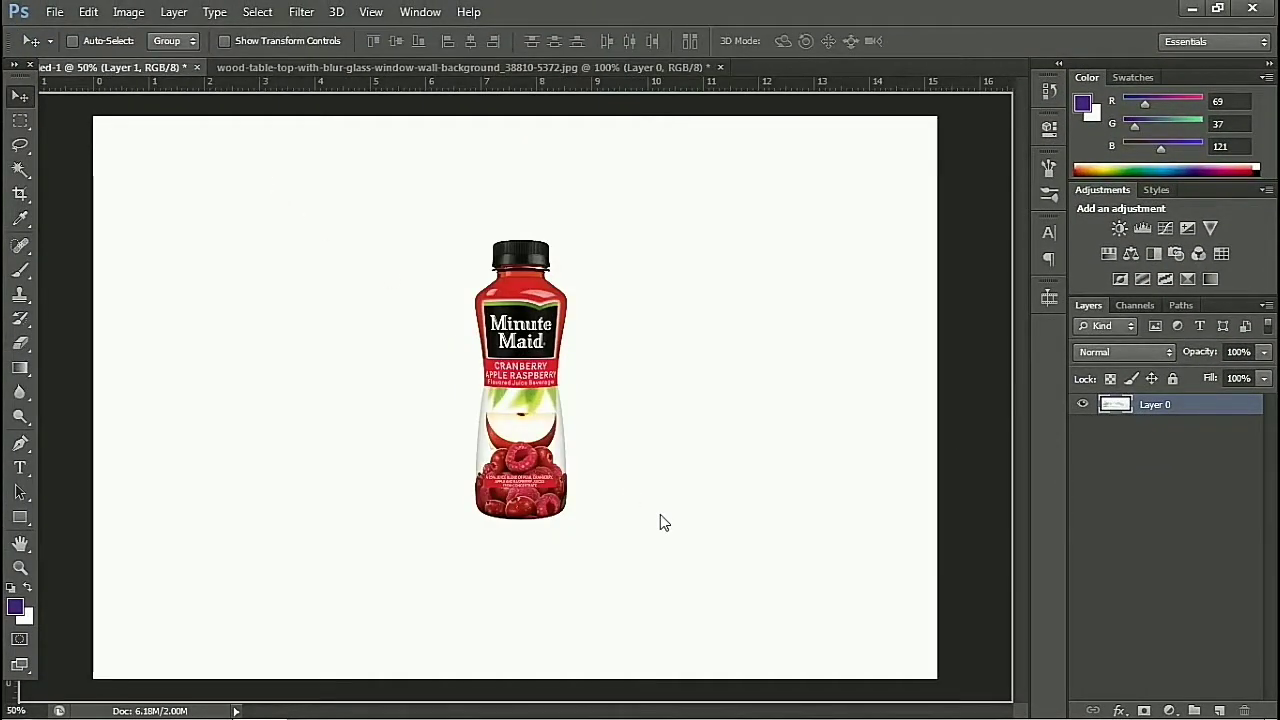
pyautogui.moveTo(141, 69); pyautogui.dragTo(660, 514)
pyautogui.moveTo(1191, 400); pyautogui.dragTo(1196, 443)
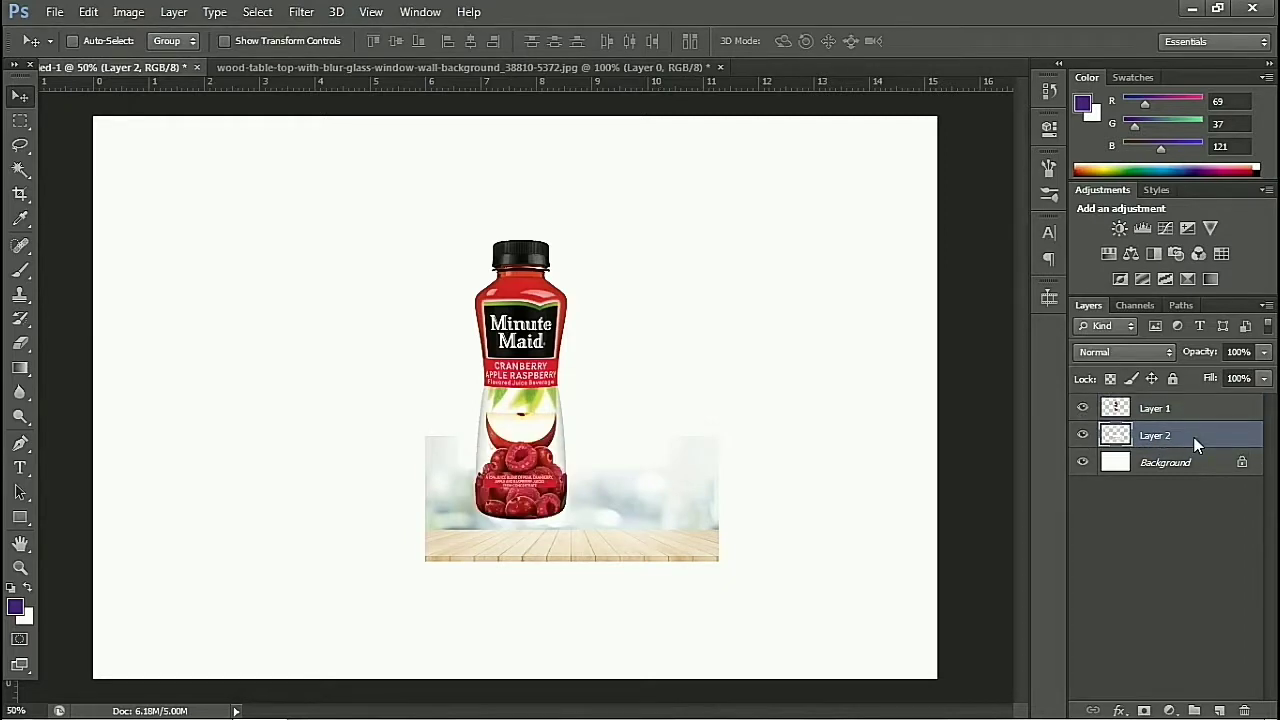
# Step: Free Transform the wood backdrop larger to cover the canvas and nudge it up
pyautogui.hotkey('ctrl', 't')
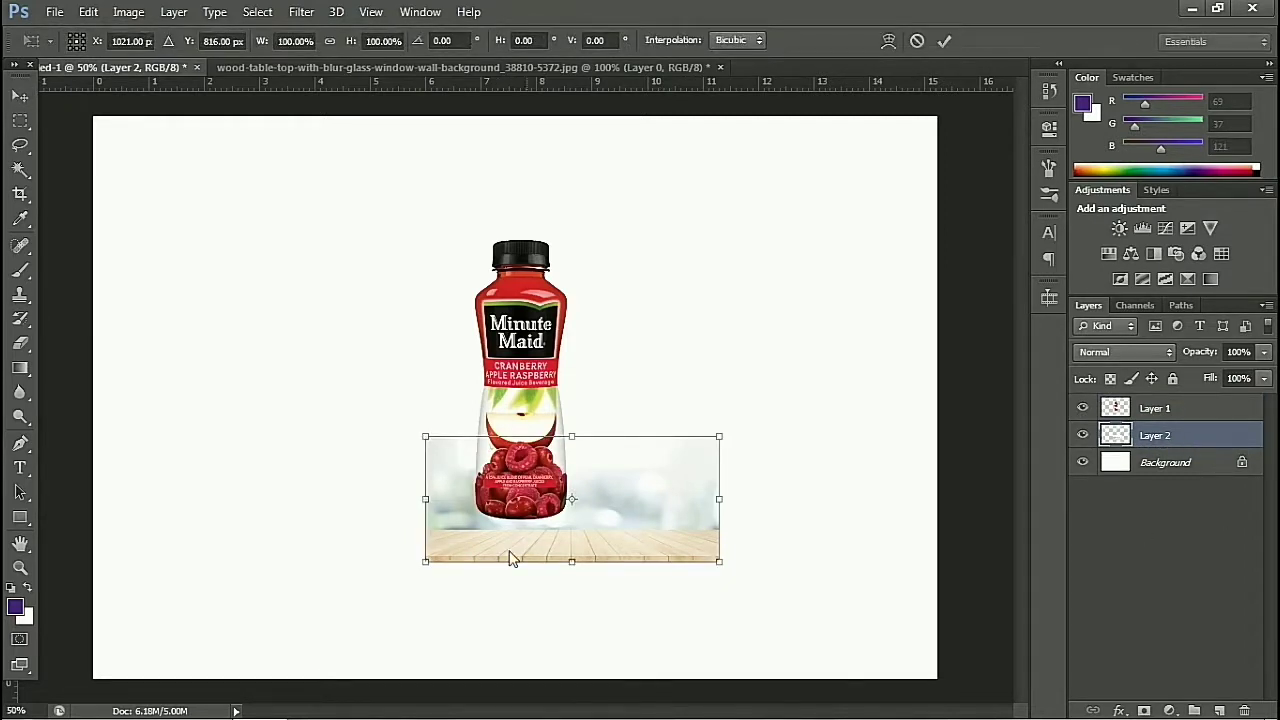
pyautogui.moveTo(719, 561); pyautogui.dragTo(1203, 703)
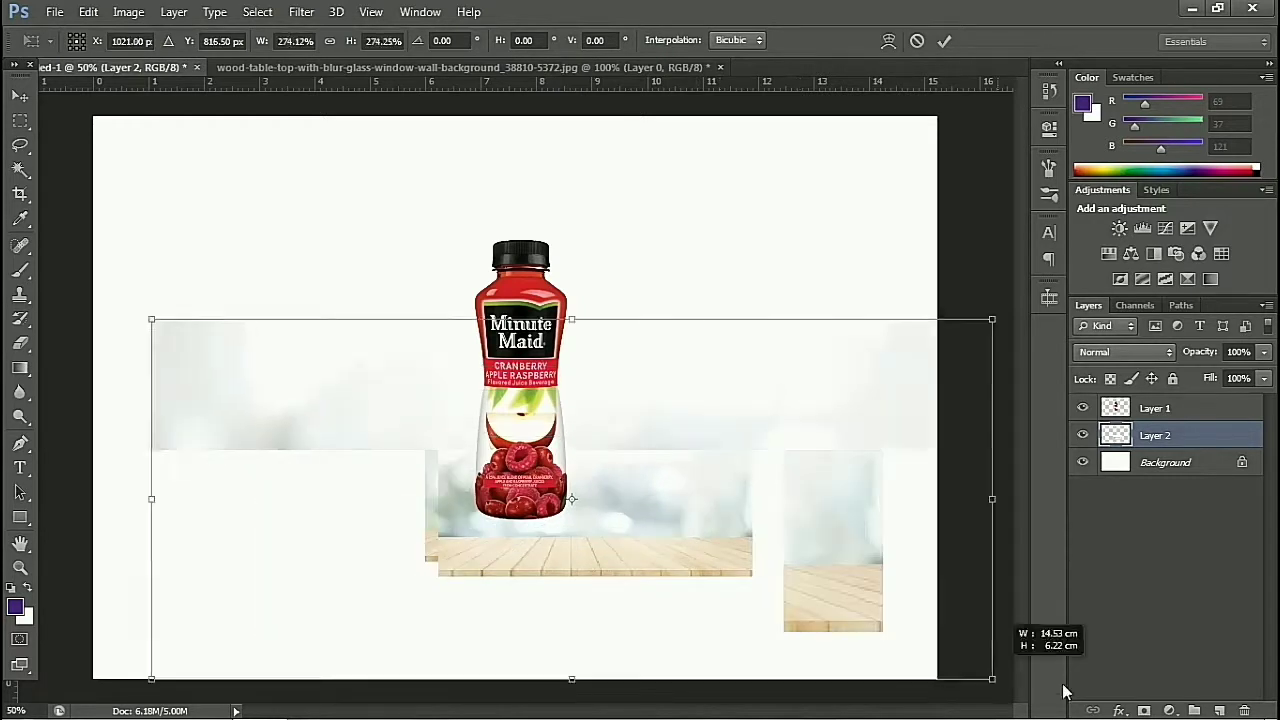
pyautogui.moveTo(686, 578); pyautogui.dragTo(666, 486)
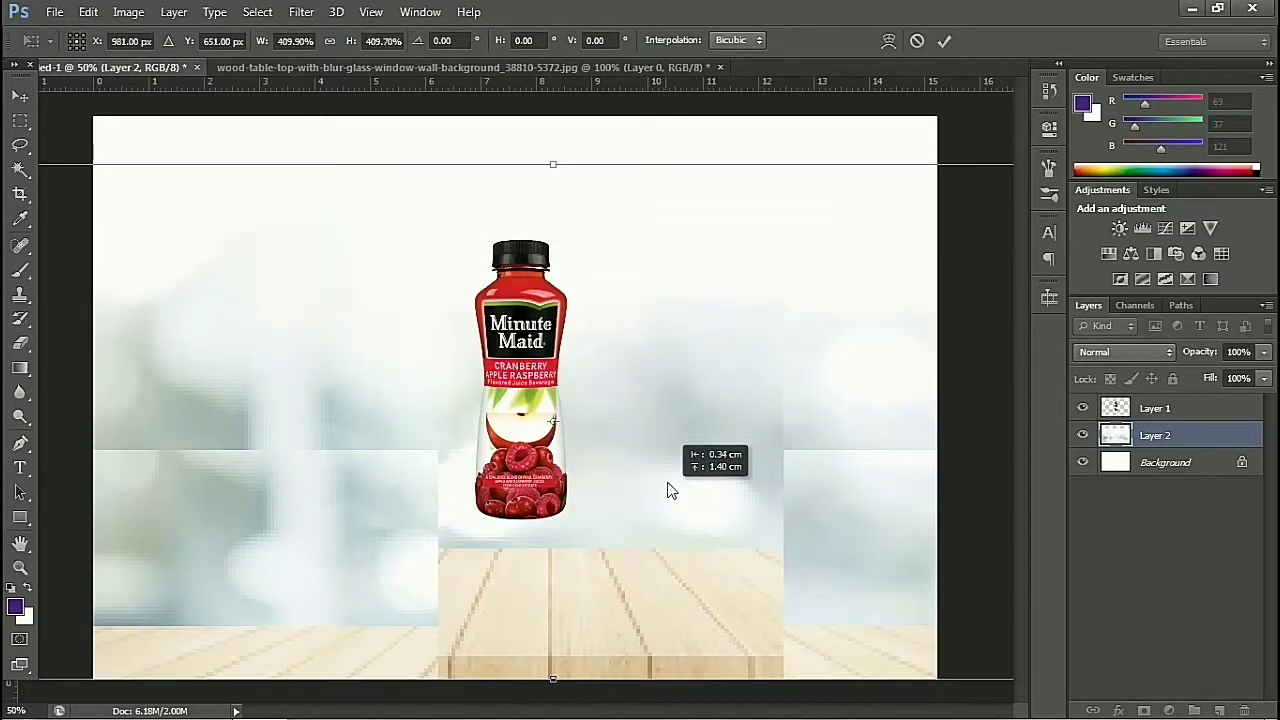
pyautogui.hotkey('ctrl', '-')
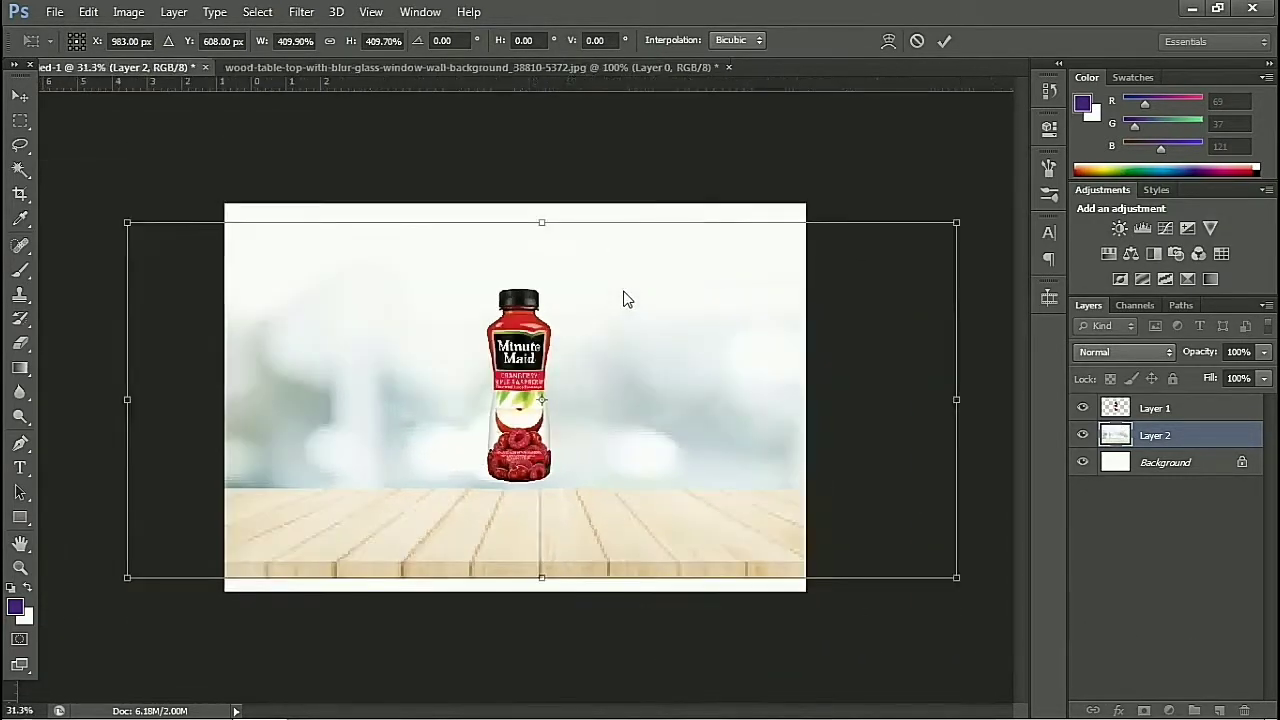
pyautogui.hotkey('ctrl', '-')
pyautogui.moveTo(816, 278); pyautogui.dragTo(843, 259)
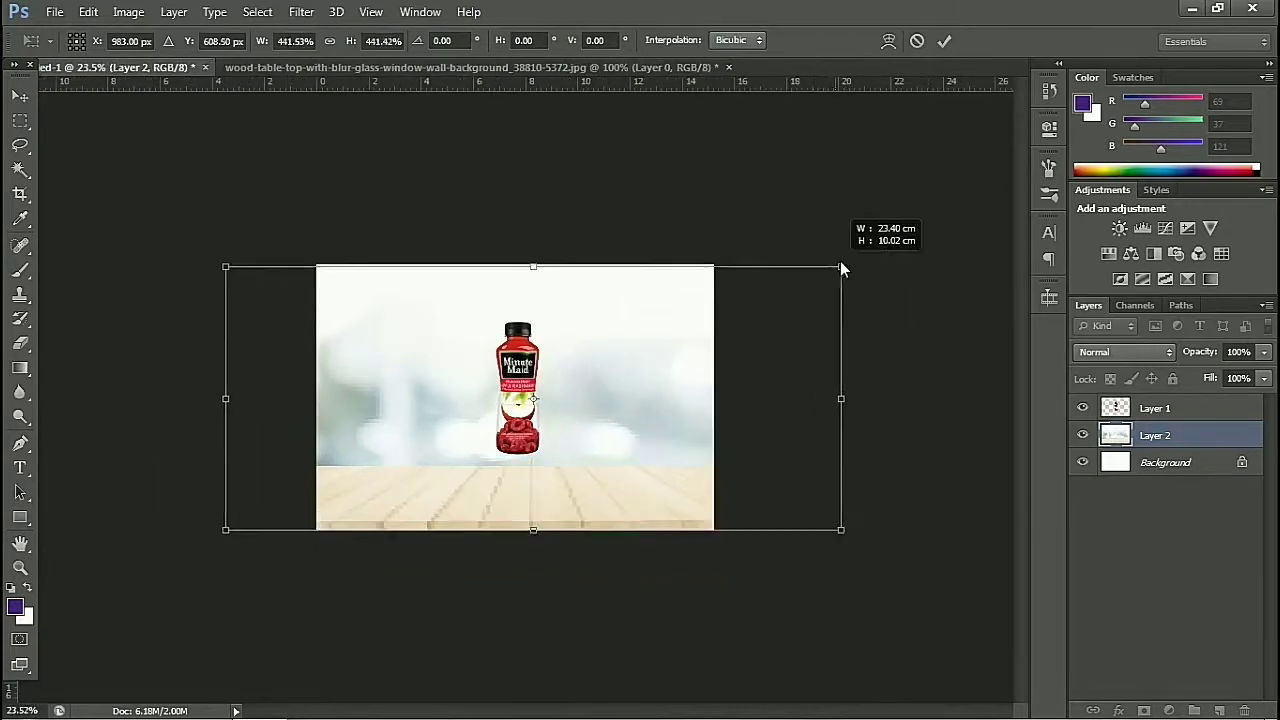
pyautogui.press('Return')
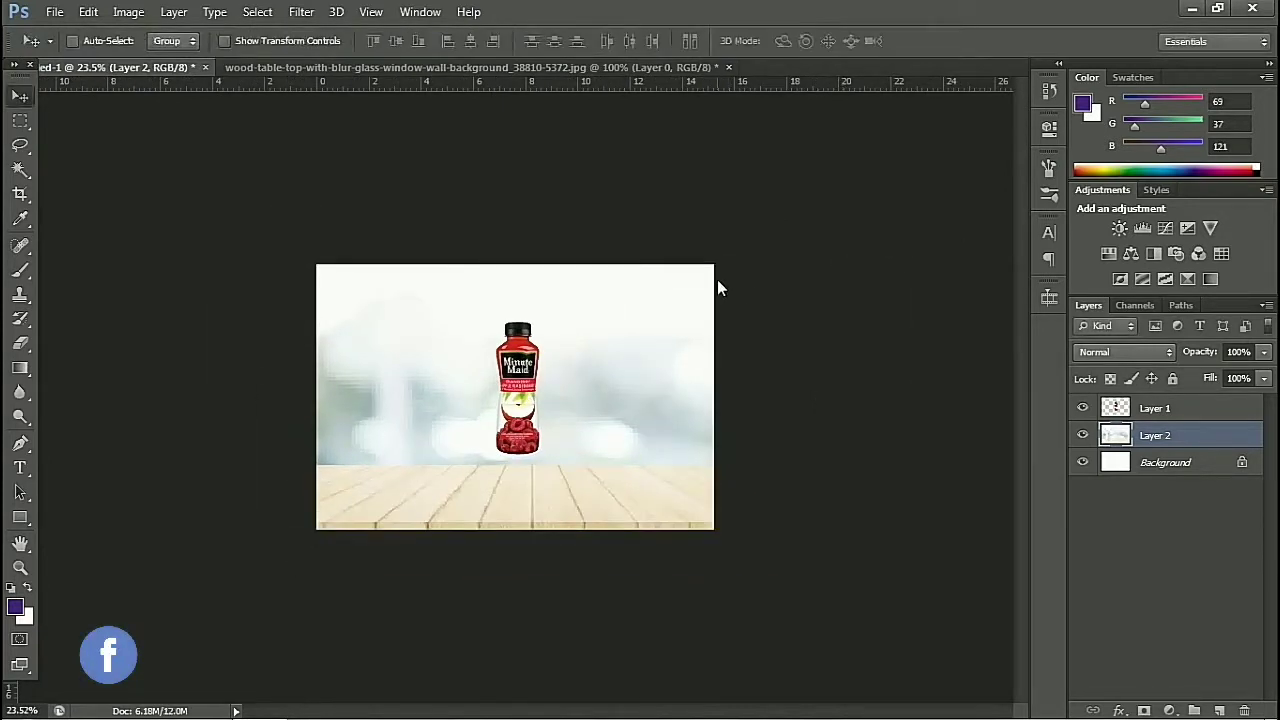
pyautogui.hotkey('ctrl', '+')
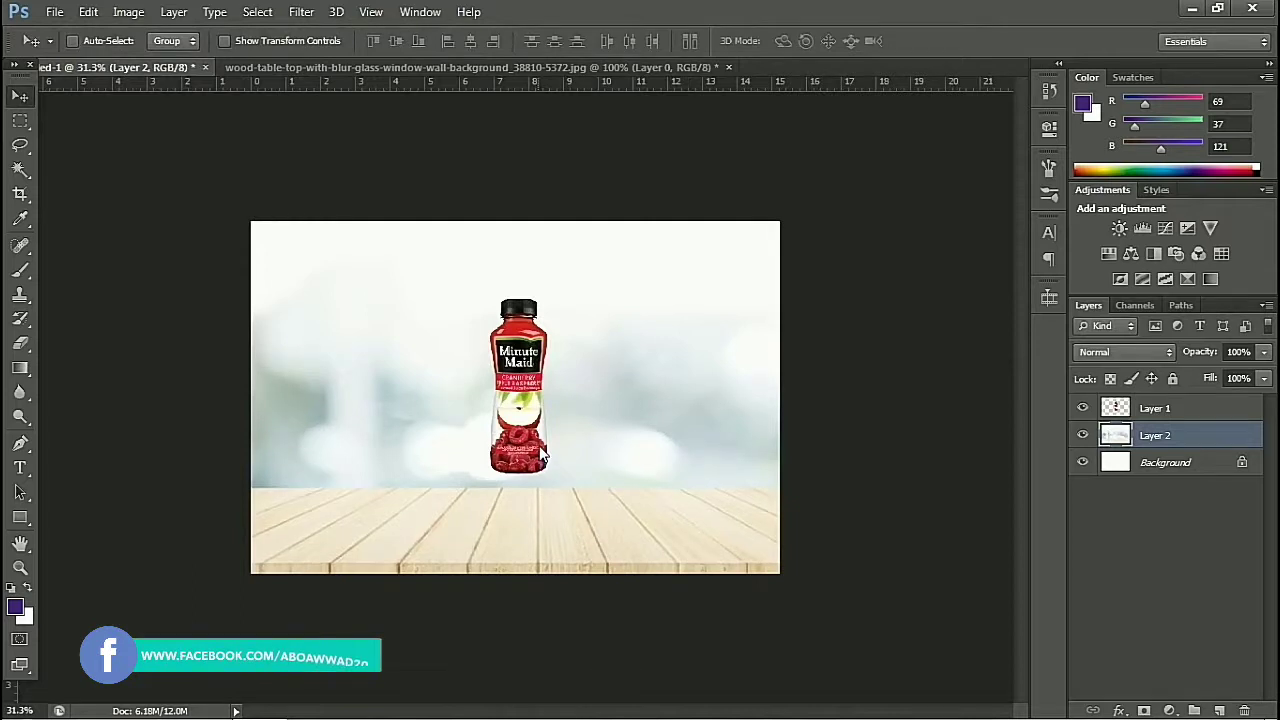
pyautogui.hotkey('shift', 'Up')
pyautogui.hotkey('shift', 'Up')
pyautogui.hotkey('shift', 'Up')
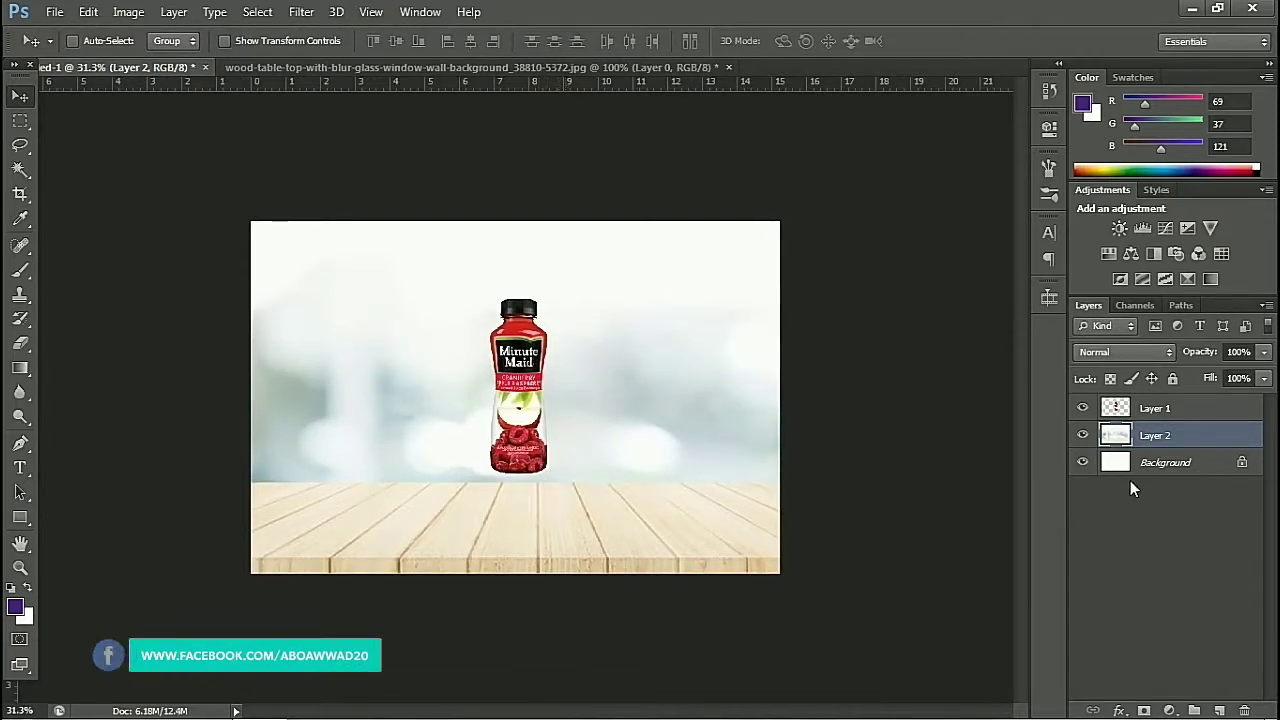
# Step: Lower the red bottle onto the tabletop and close the wood-table source without saving
pyautogui.click(1163, 410)
pyautogui.moveTo(517, 397); pyautogui.dragTo(510, 437)
pyautogui.scroll(2, 510, 437)
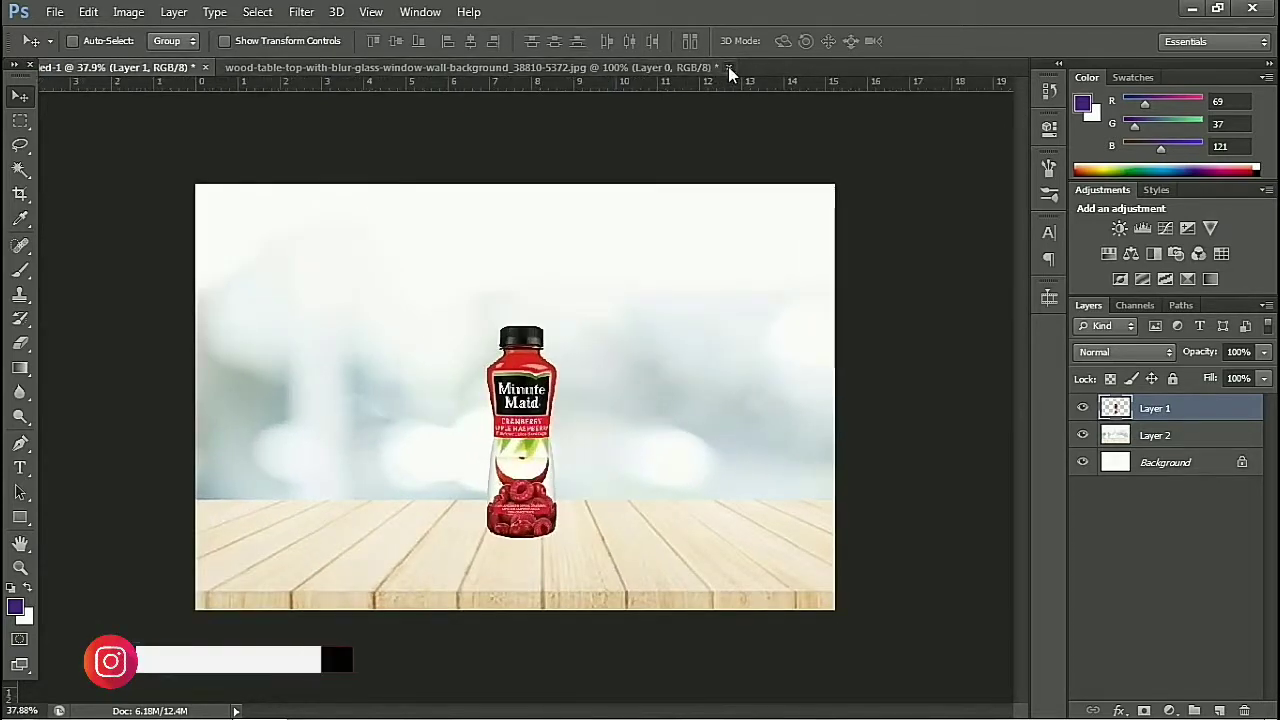
pyautogui.click(728, 67)
pyautogui.click(641, 290)
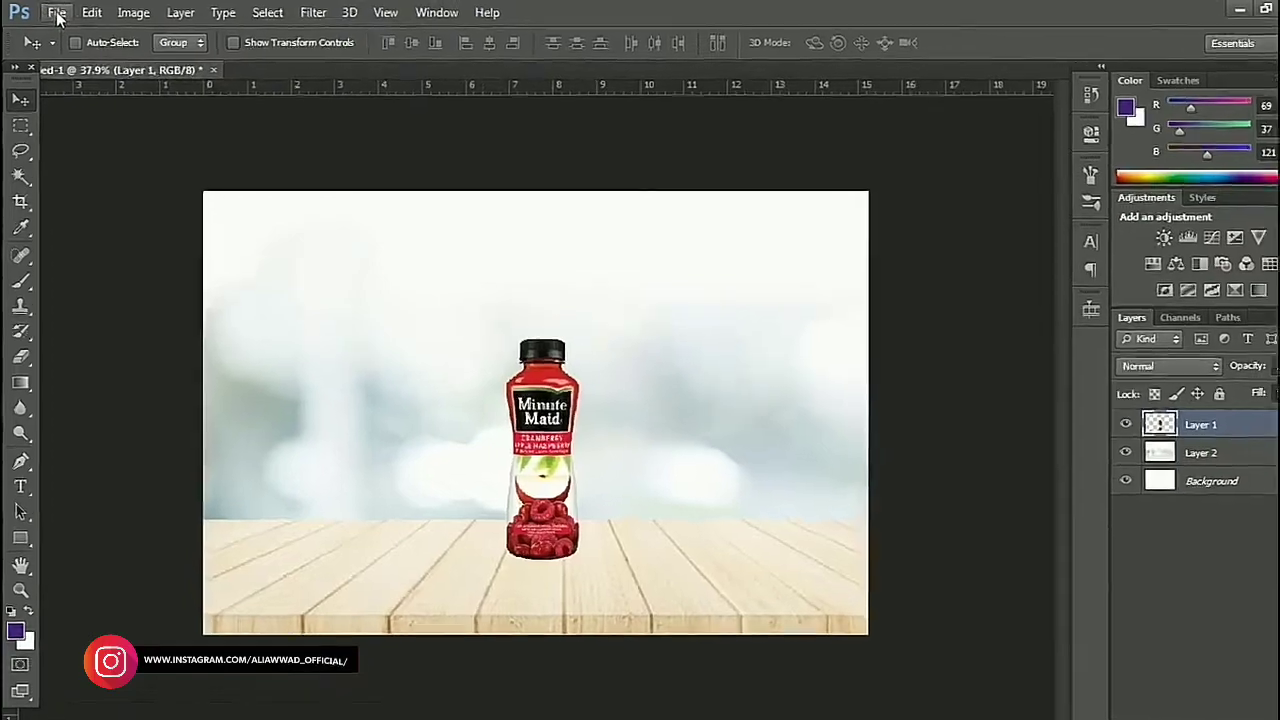
# Step: Open the minute-maid chilled orange juice bottle PNG
pyautogui.click(52, 12)
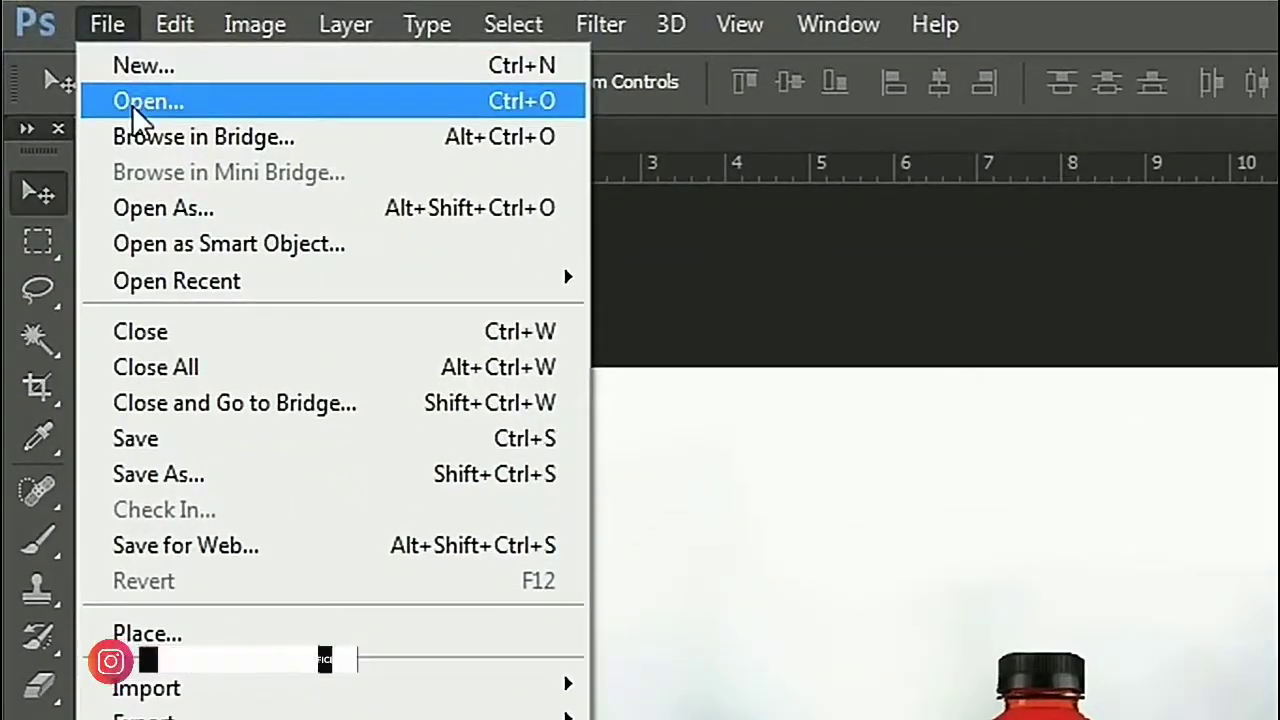
pyautogui.click(132, 105)
pyautogui.scroll(-2, 1060, 415)
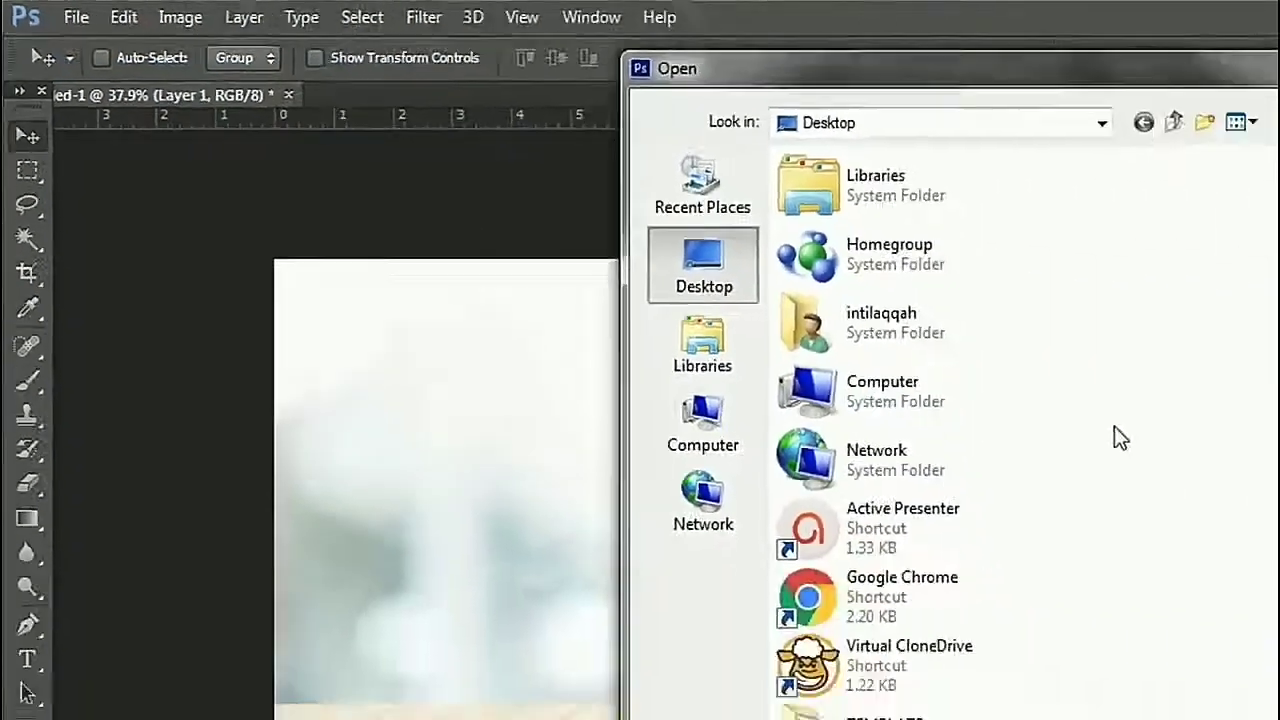
pyautogui.scroll(-5, 794, 314)
pyautogui.click(670, 327)
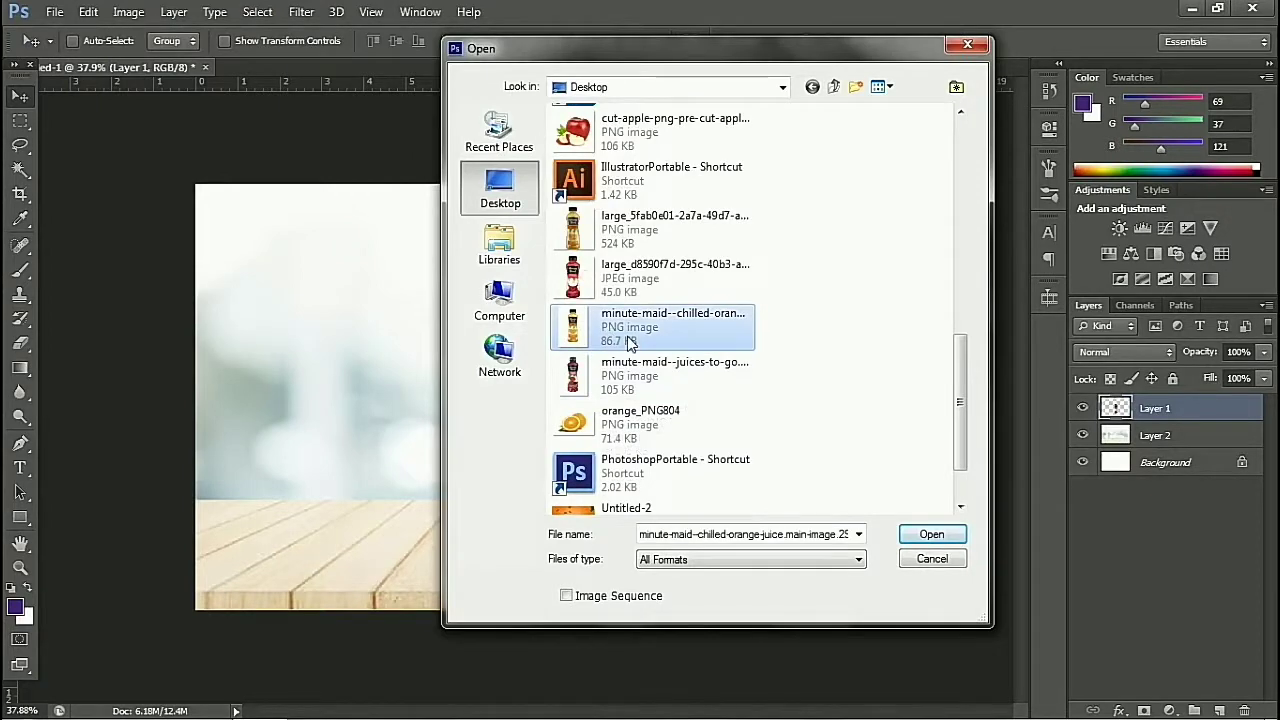
pyautogui.click(950, 541)
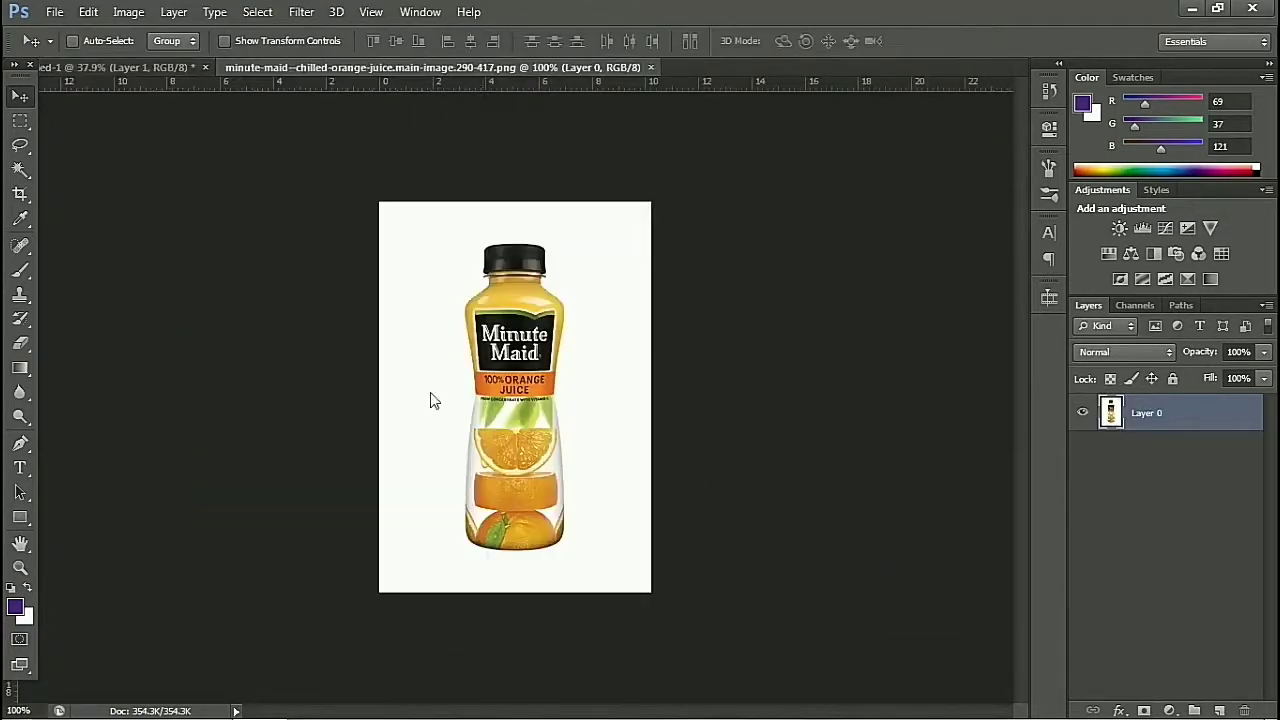
# Step: Select the white background with Magic Wand, refining the bottle edges with Quick Selection
pyautogui.click(19, 168)
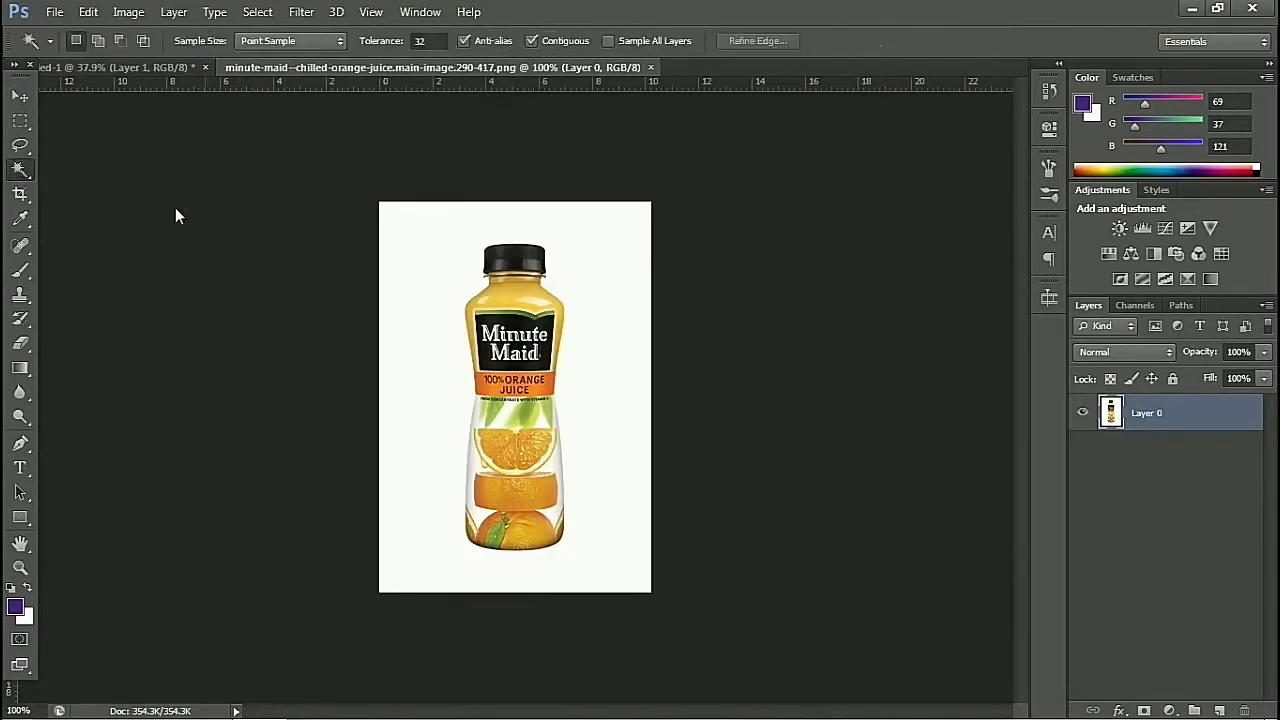
pyautogui.click(436, 320)
pyautogui.scroll(5, 497, 459)
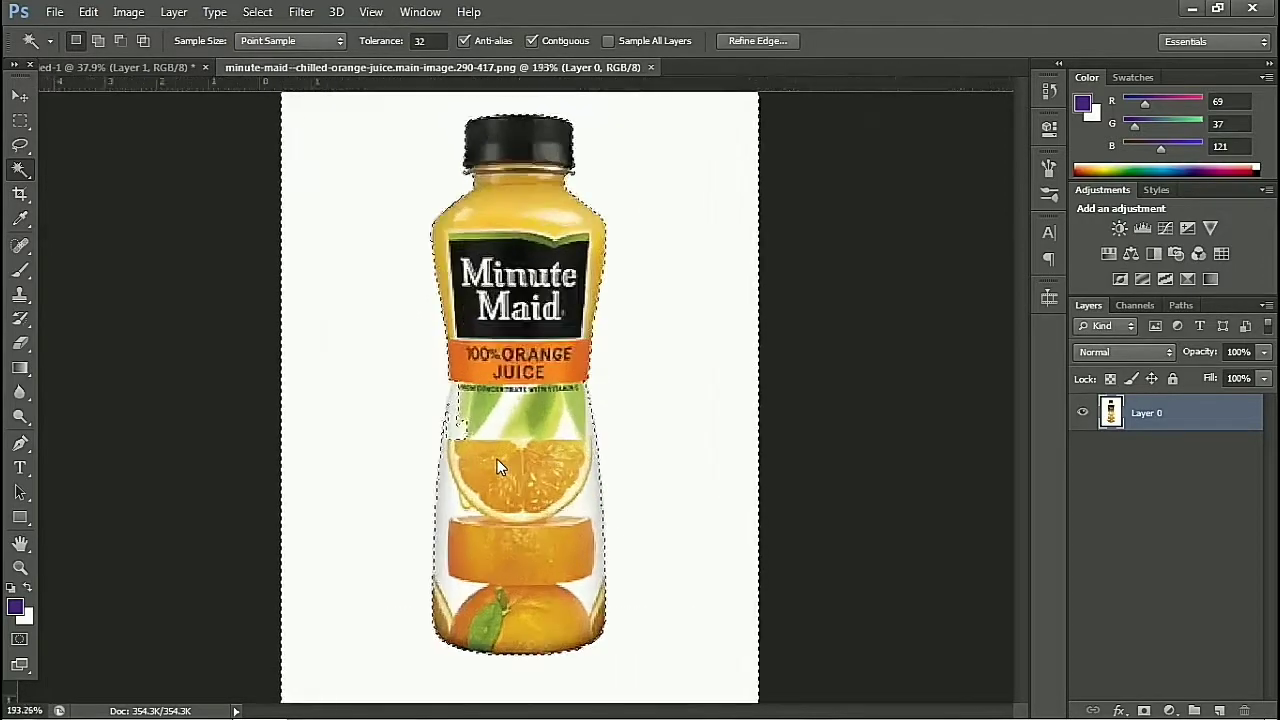
pyautogui.rightClick(19, 168)
pyautogui.click(80, 166)
pyautogui.scroll(1, 455, 448)
pyautogui.scroll(4, 455, 440)
pyautogui.scroll(1, 456, 440)
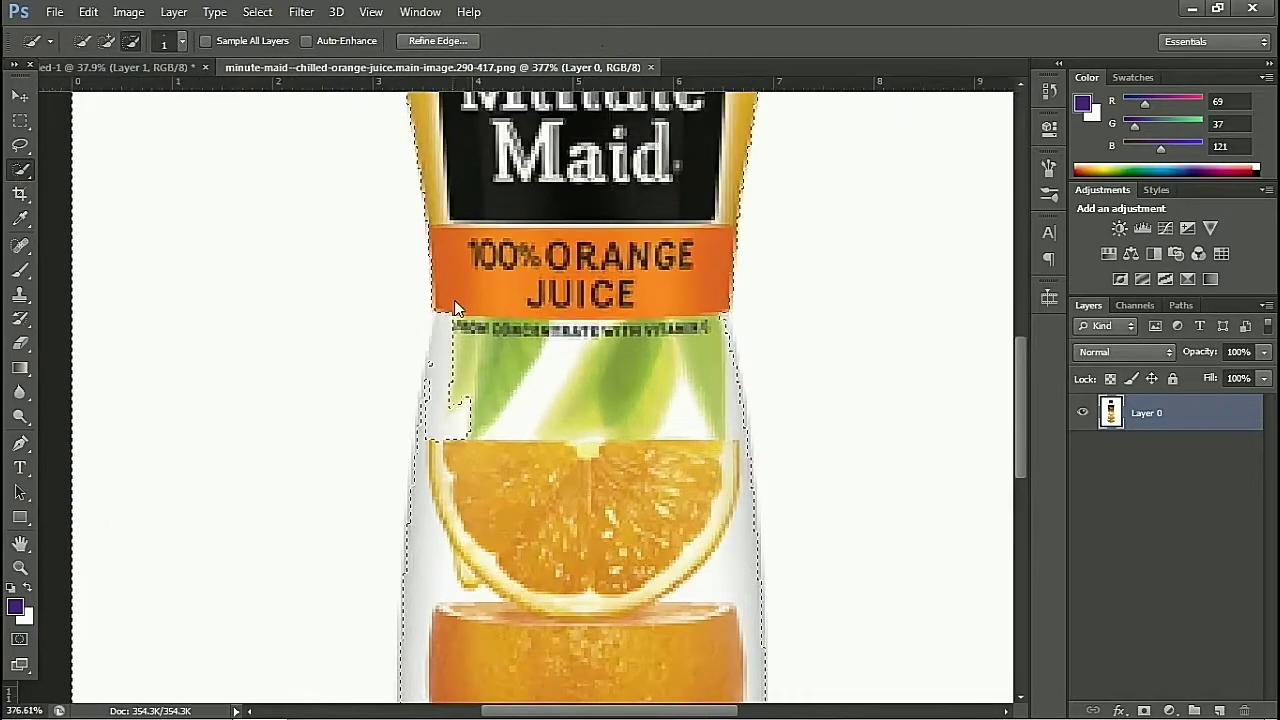
pyautogui.moveTo(424, 430); pyautogui.dragTo(440, 300)
pyautogui.moveTo(497, 406); pyautogui.dragTo(713, 308)
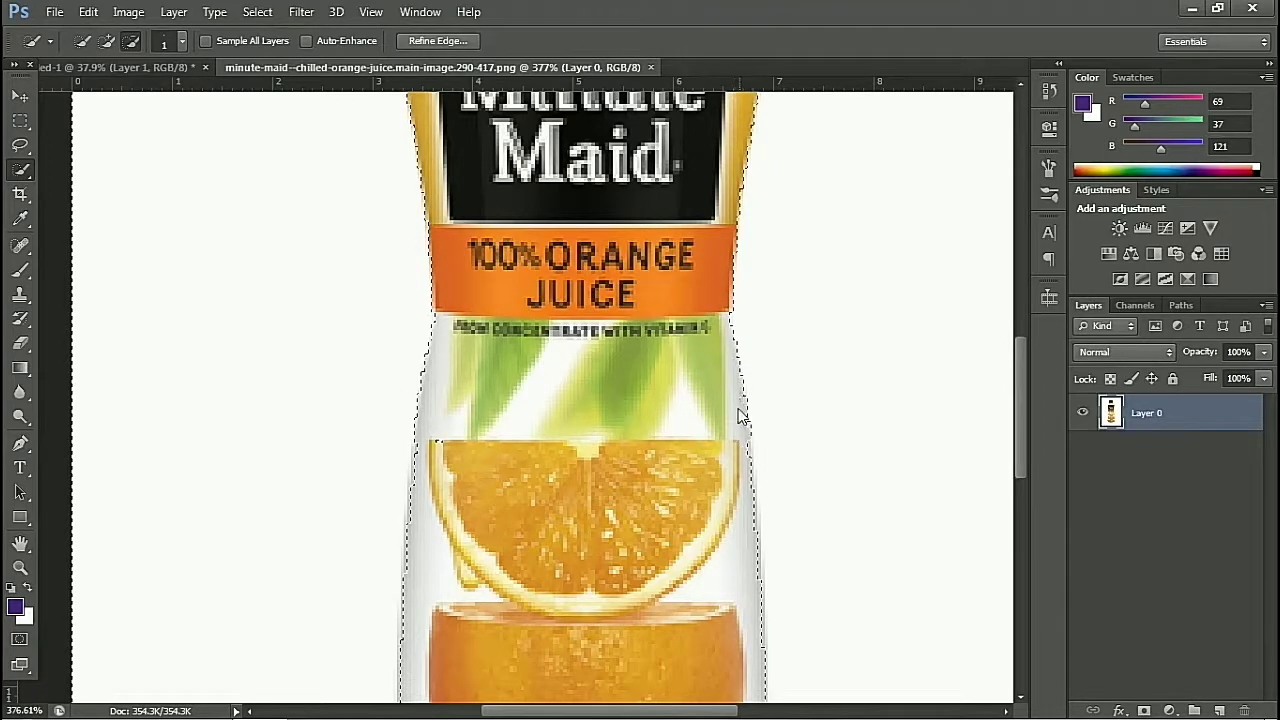
pyautogui.moveTo(743, 435); pyautogui.dragTo(743, 462)
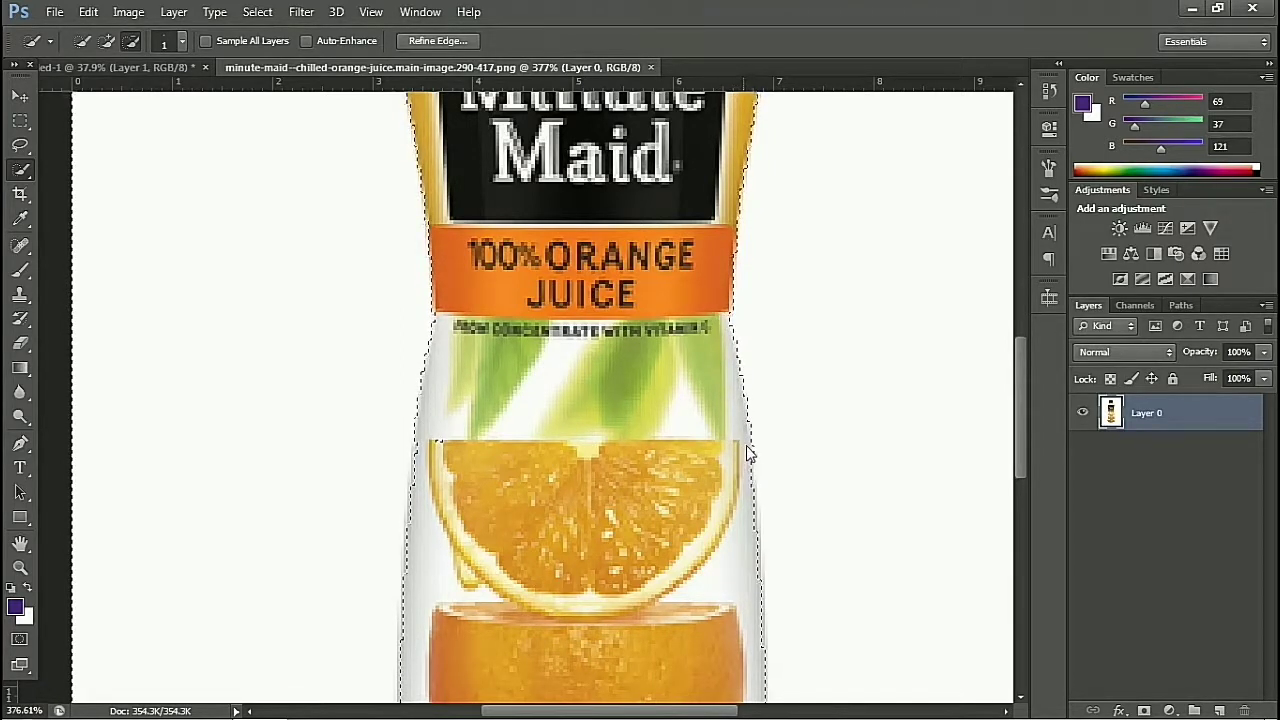
pyautogui.hotkey('ctrl', '-')
pyautogui.hotkey('ctrl', '-')
pyautogui.hotkey('ctrl', '-')
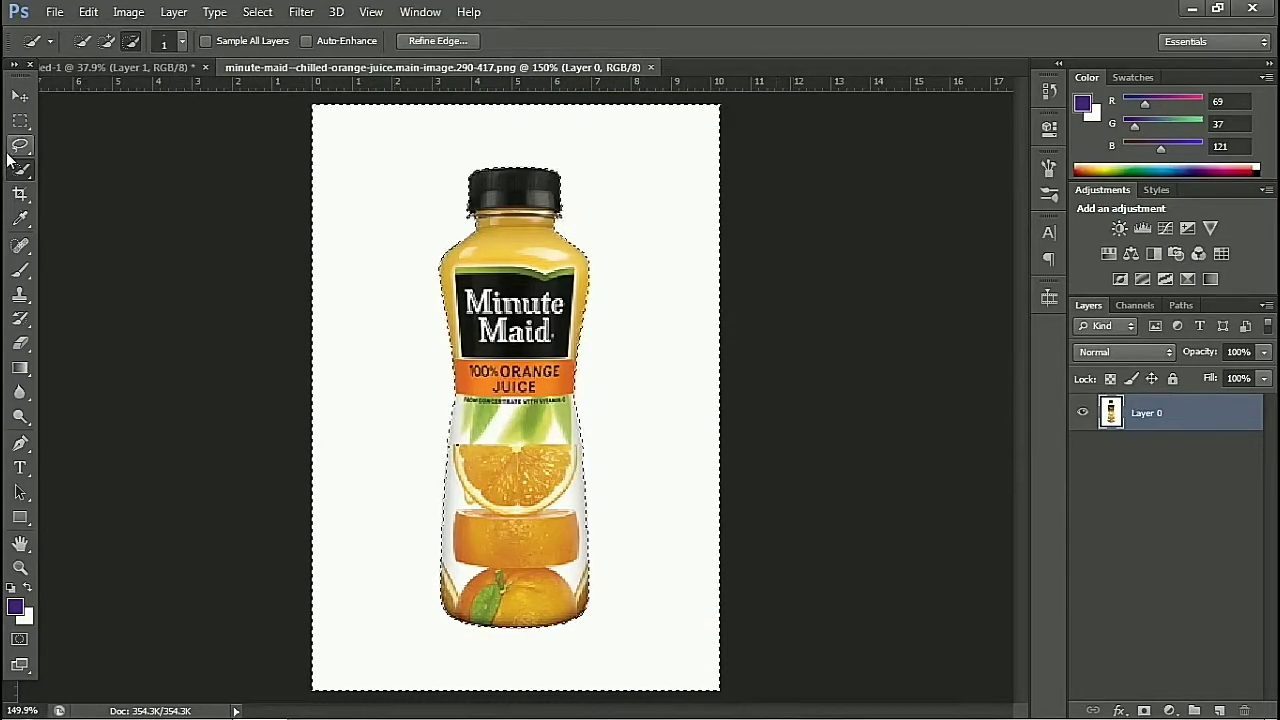
# Step: Delete the selected white background and deselect
pyautogui.press('Delete')
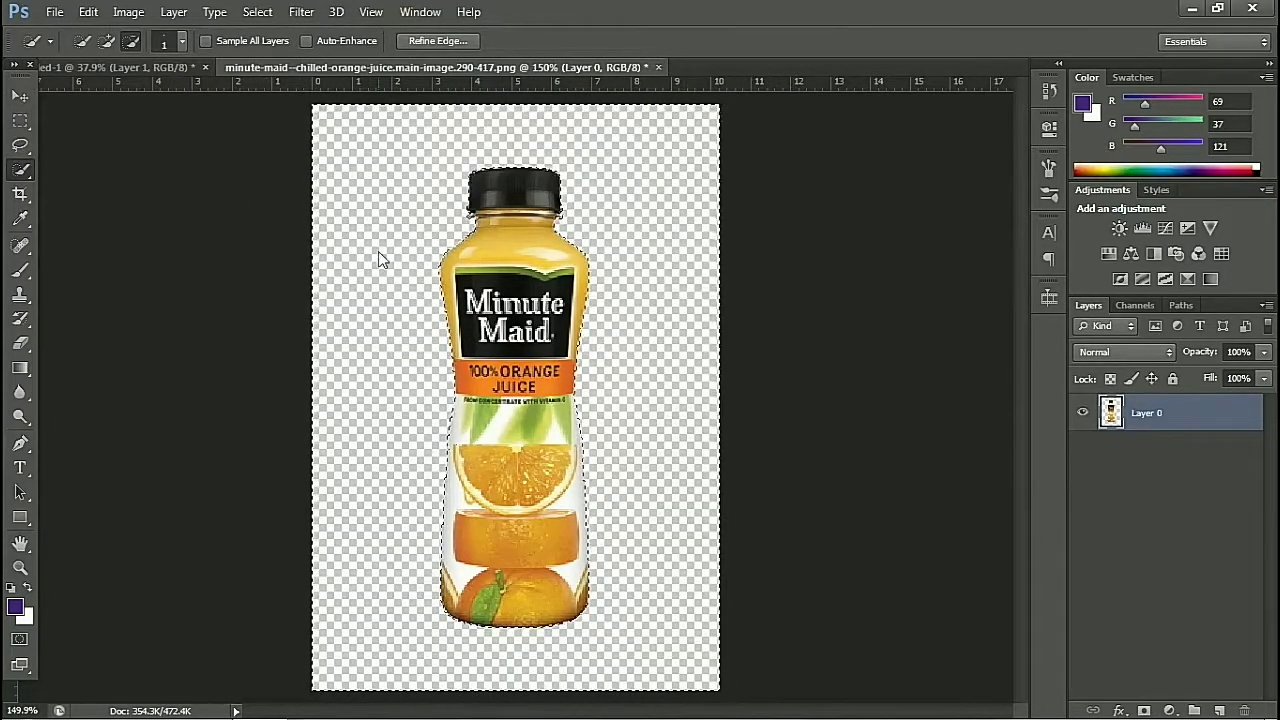
pyautogui.rightClick(378, 256)
pyautogui.click(425, 265)
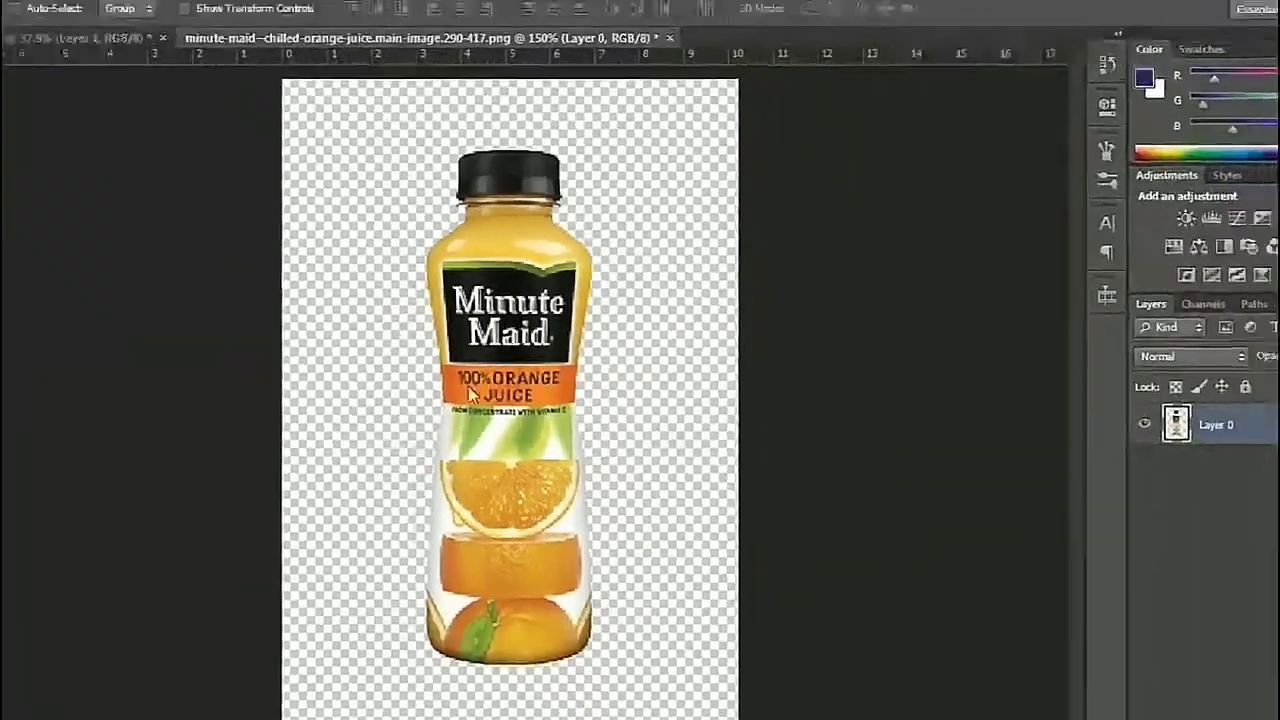
# Step: Drag the orange bottle into the ad, scale it ~150% and place it behind the red bottle
pyautogui.moveTo(490, 400)
pyautogui.mouseDown()
pyautogui.moveTo(170, 62)
pyautogui.moveTo(375, 231)
pyautogui.mouseUp()
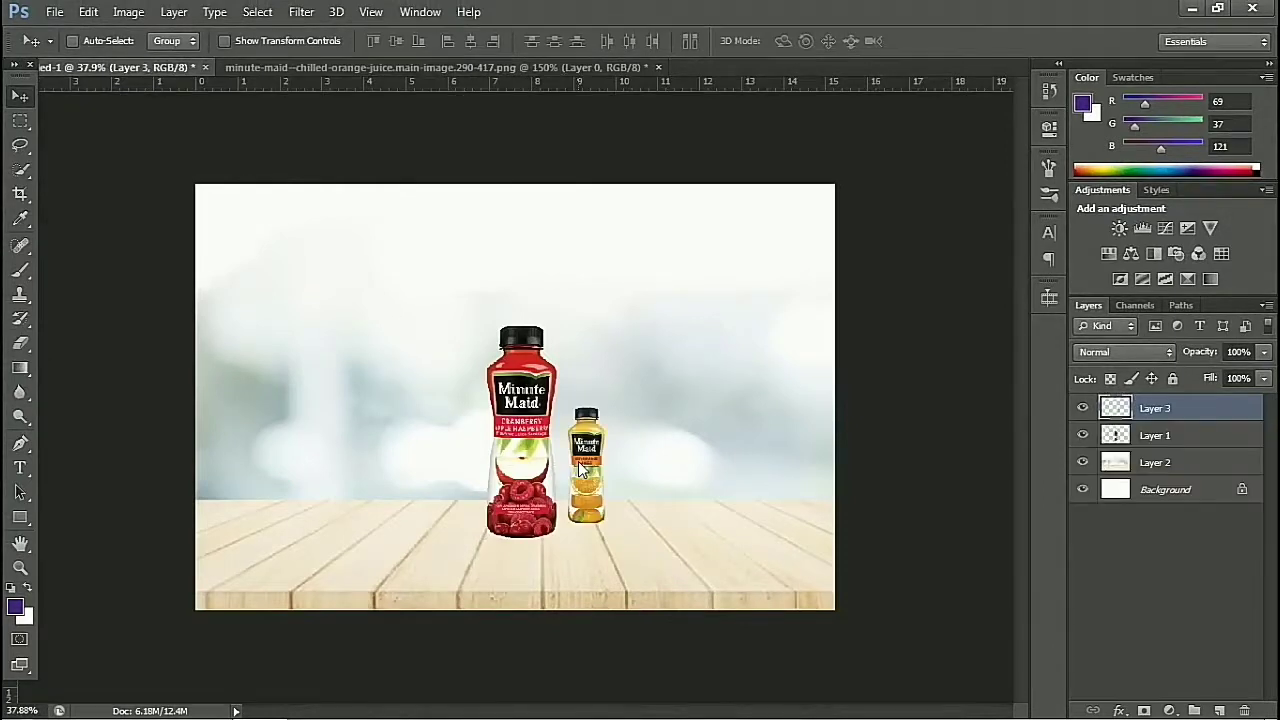
pyautogui.moveTo(567, 453); pyautogui.dragTo(555, 440)
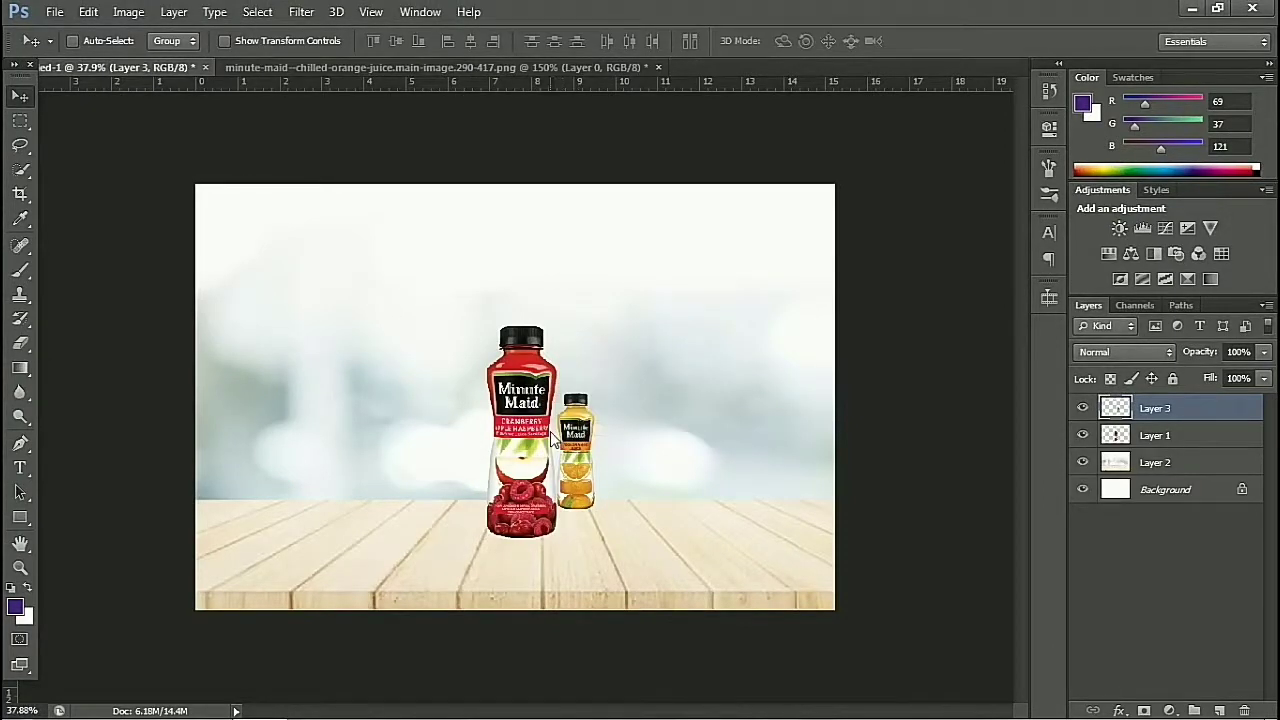
pyautogui.hotkey('ctrl', 't')
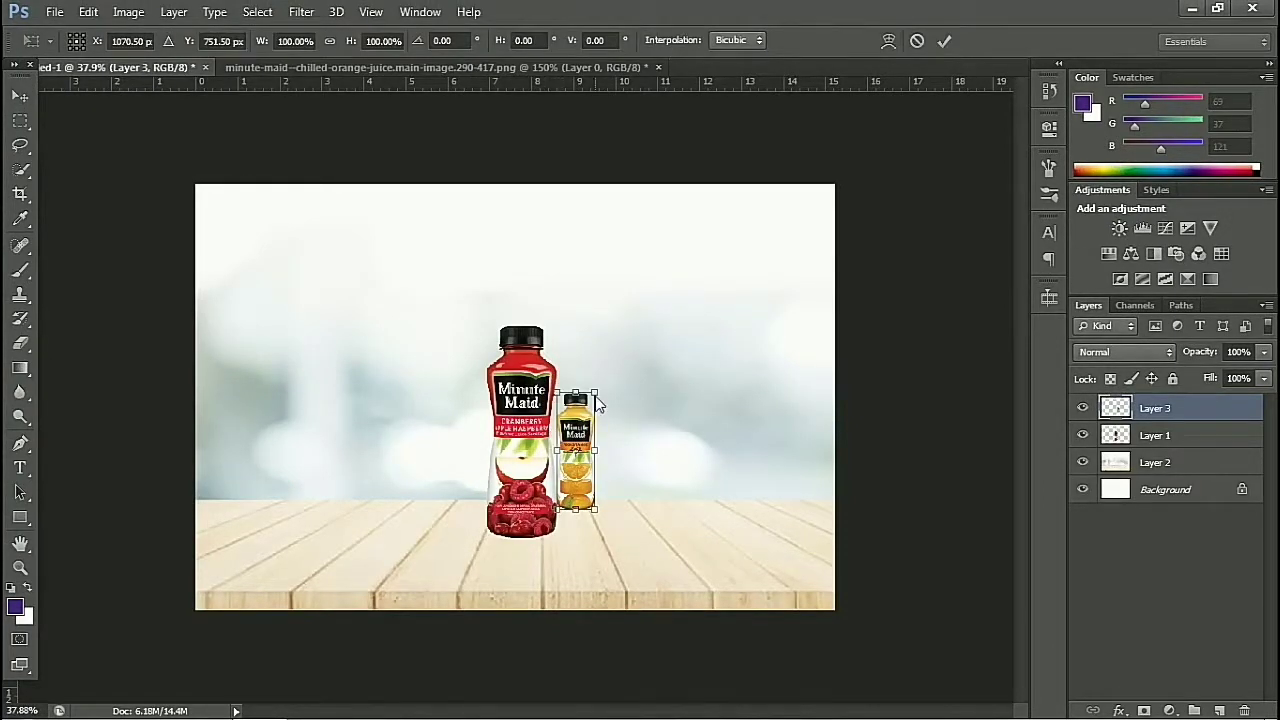
pyautogui.moveTo(595, 394); pyautogui.dragTo(602, 366)
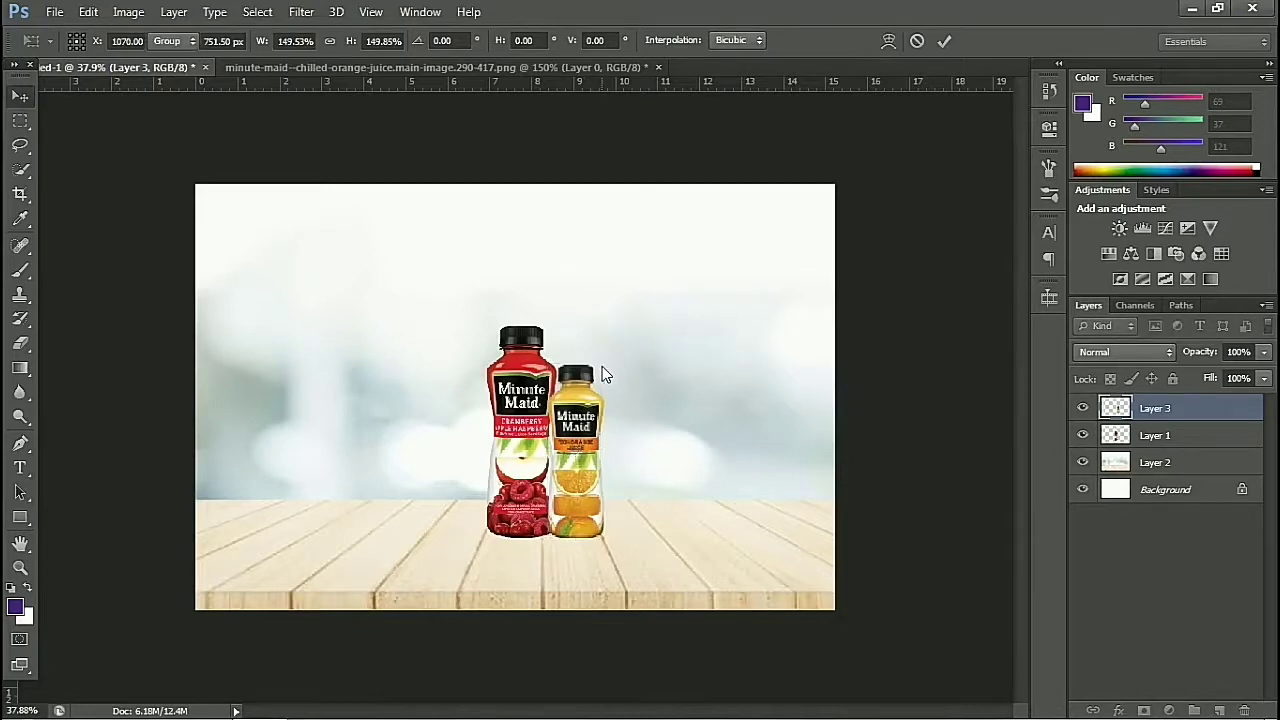
pyautogui.press('Return')
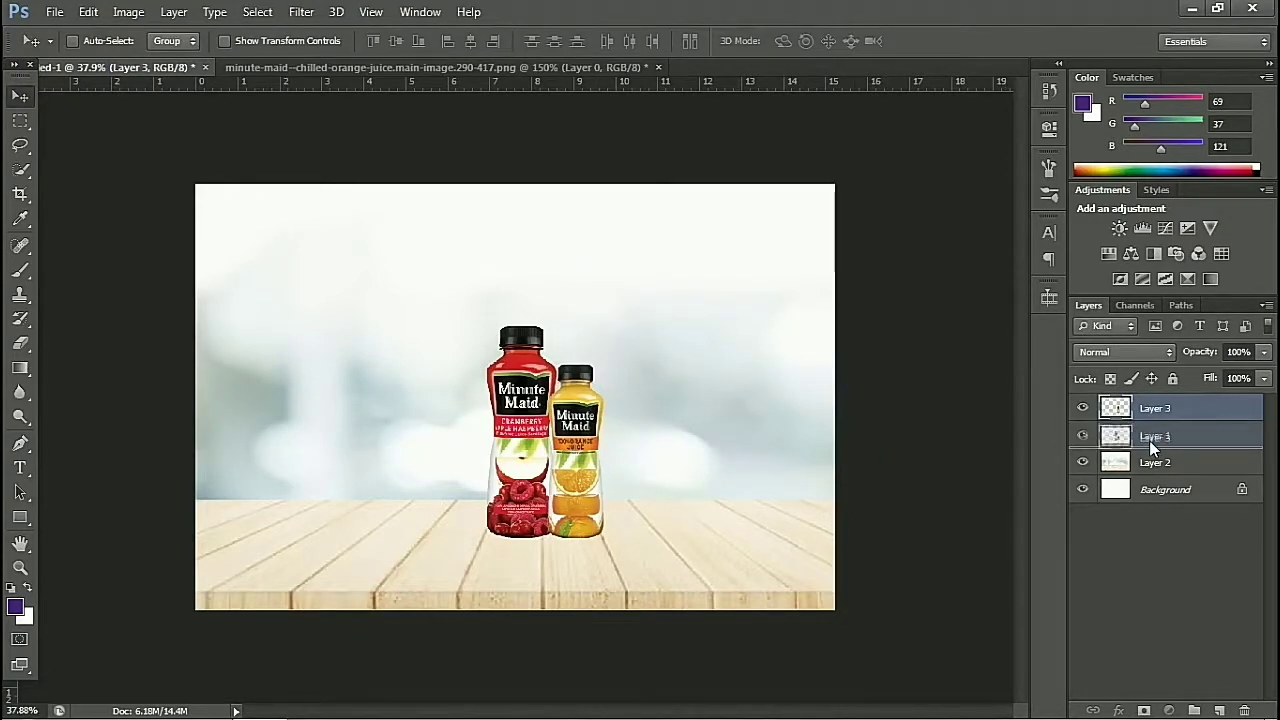
pyautogui.moveTo(1149, 435); pyautogui.dragTo(1149, 442)
pyautogui.moveTo(580, 401); pyautogui.dragTo(578, 405)
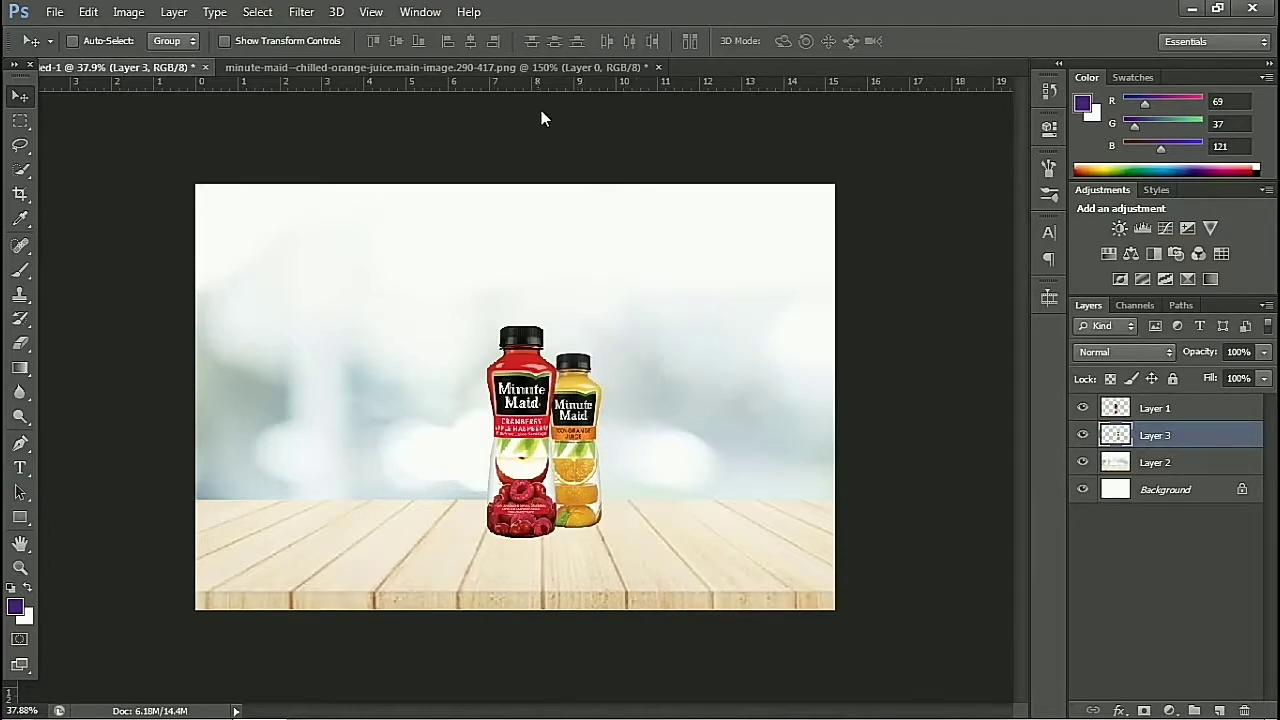
# Step: Close the orange juice source image without saving
pyautogui.click(394, 66)
pyautogui.click(658, 66)
pyautogui.click(645, 289)
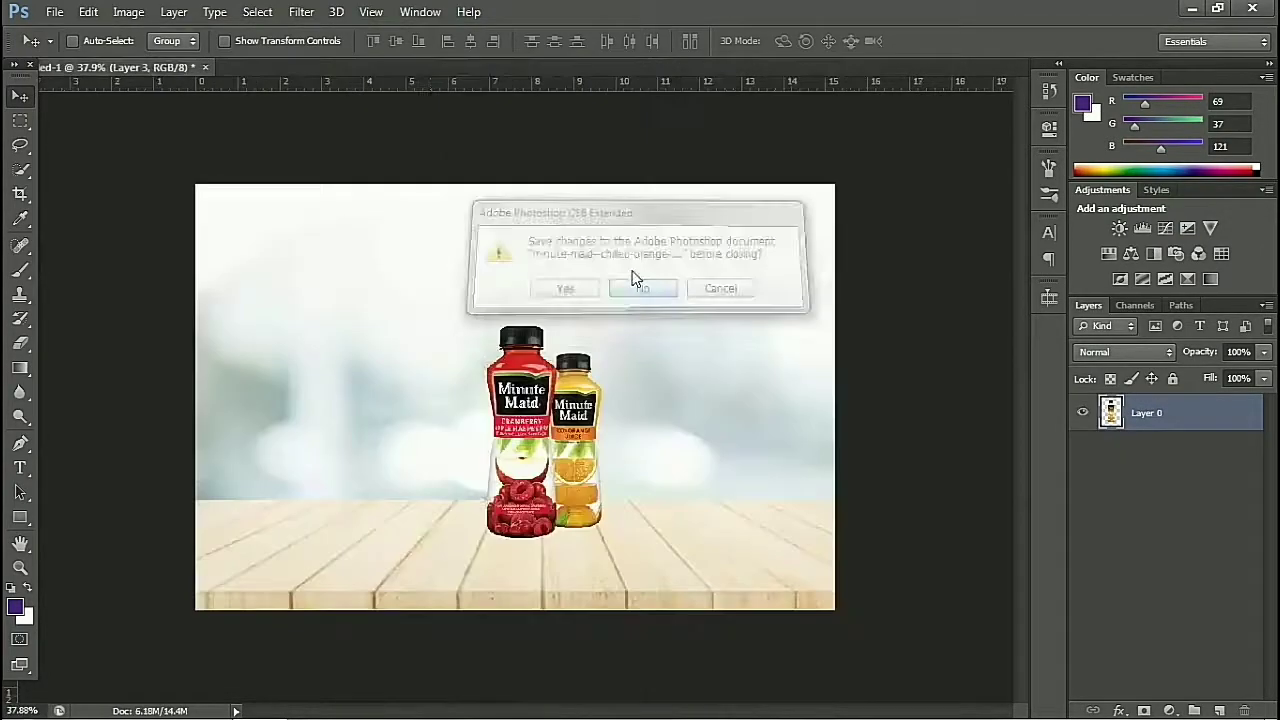
# Step: Open the Minute Maid Berry Blend bottle PNG
pyautogui.click(55, 14)
pyautogui.click(70, 54)
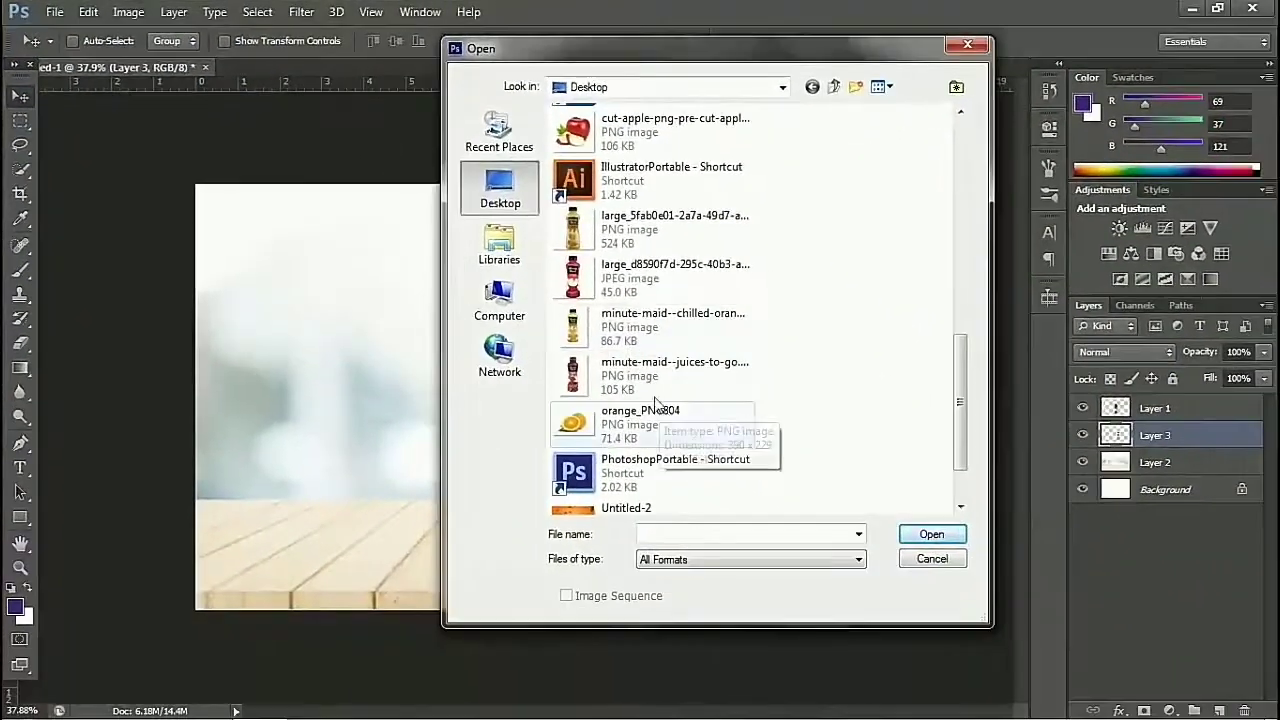
pyautogui.click(647, 385)
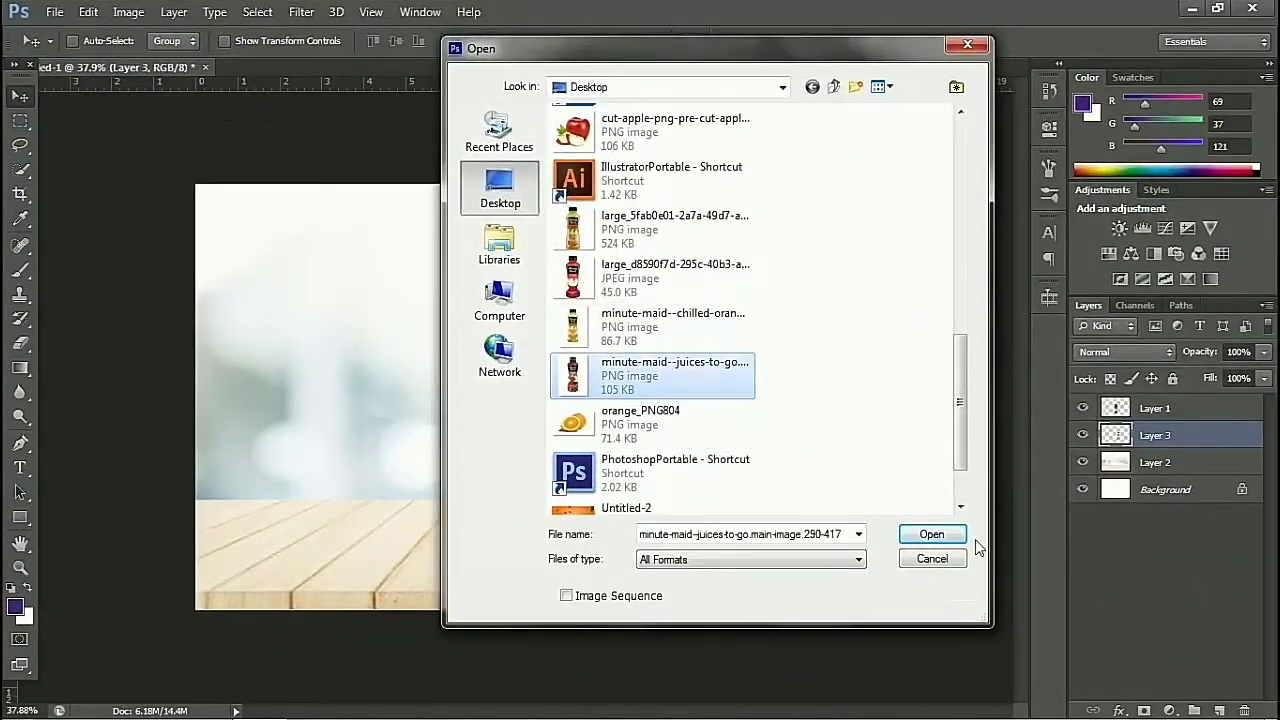
pyautogui.click(931, 535)
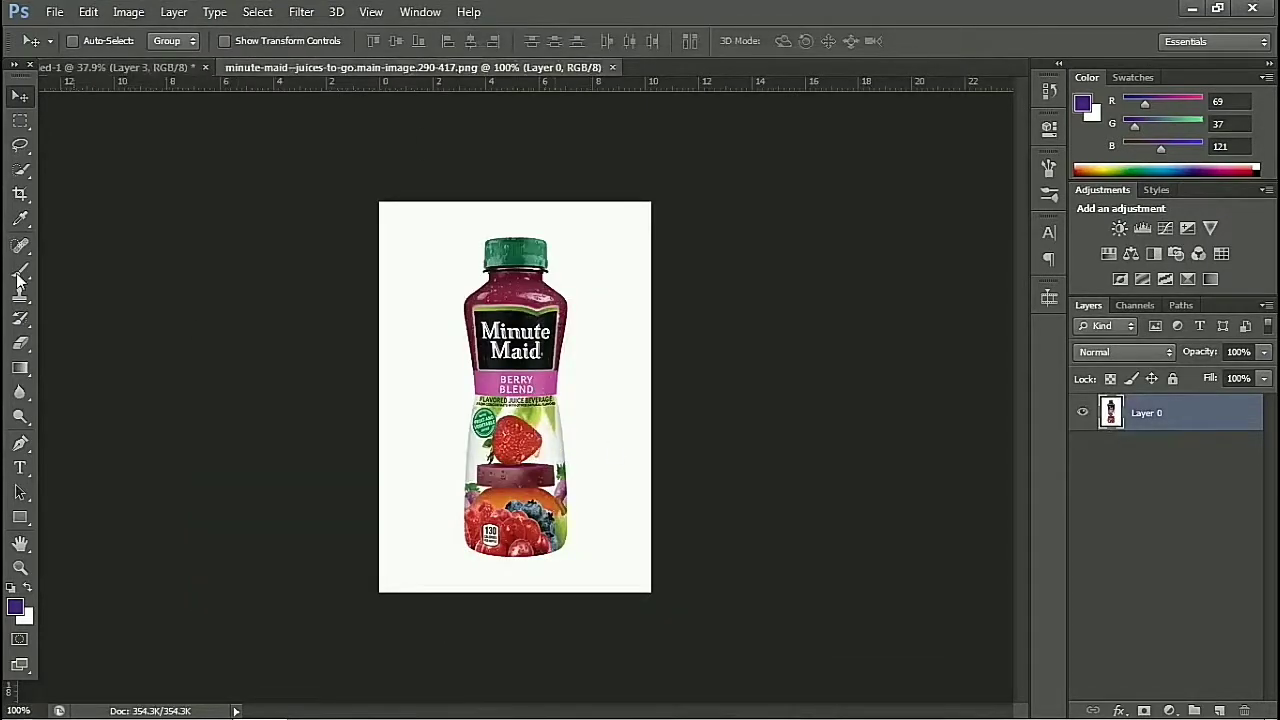
# Step: Select the white background with Magic Wand and Quick Selection, remove it, then deselect
pyautogui.click(20, 170)
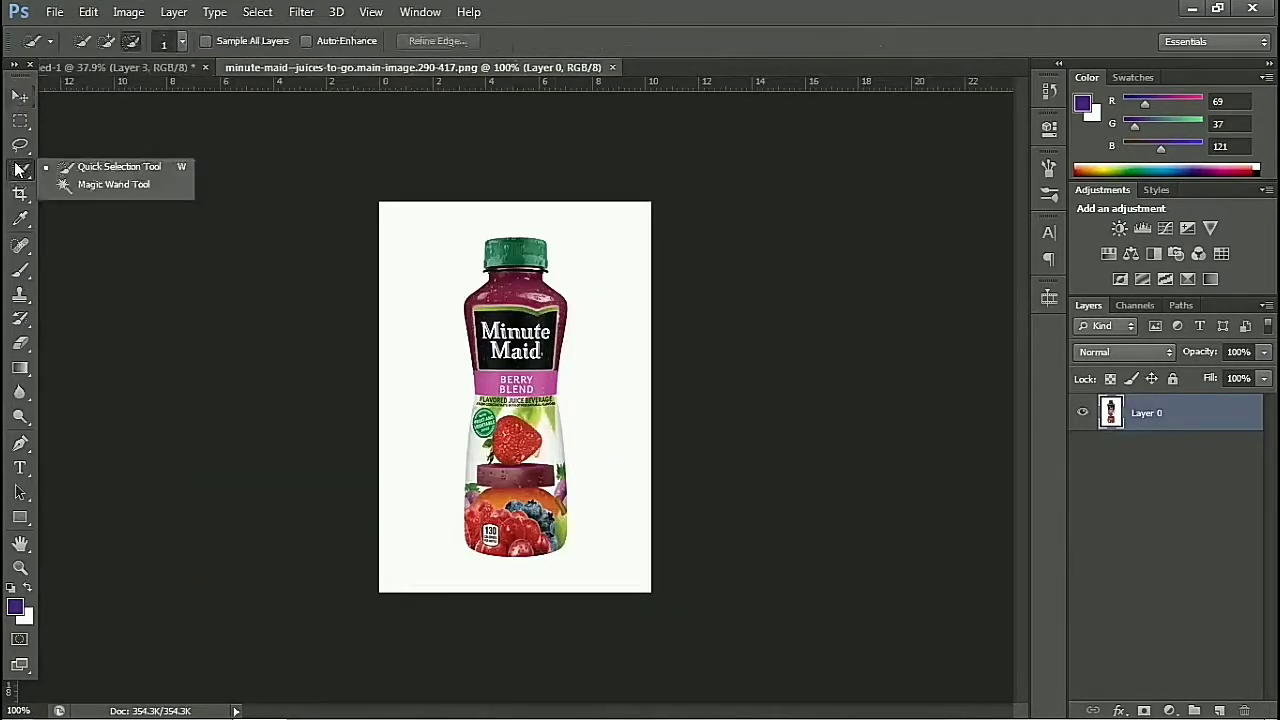
pyautogui.click(69, 187)
pyautogui.click(428, 287)
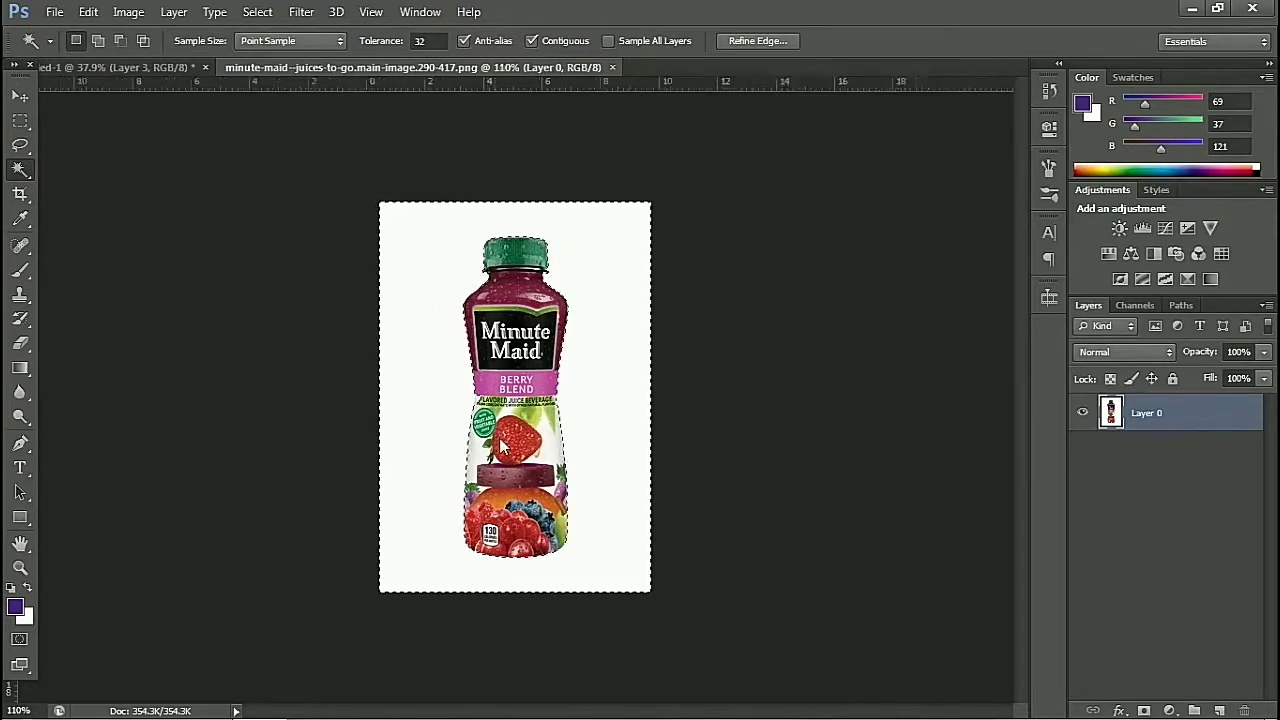
pyautogui.scroll(4, 469, 364)
pyautogui.rightClick(25, 173)
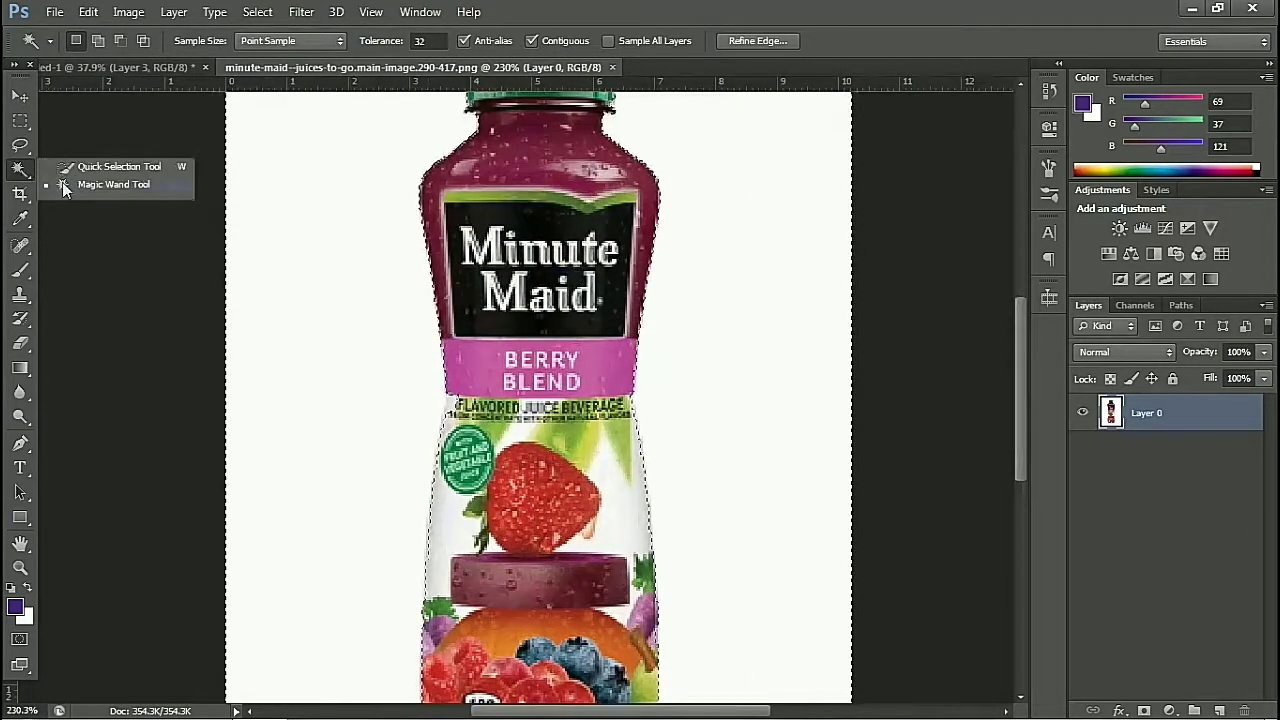
pyautogui.click(90, 167)
pyautogui.scroll(2, 484, 447)
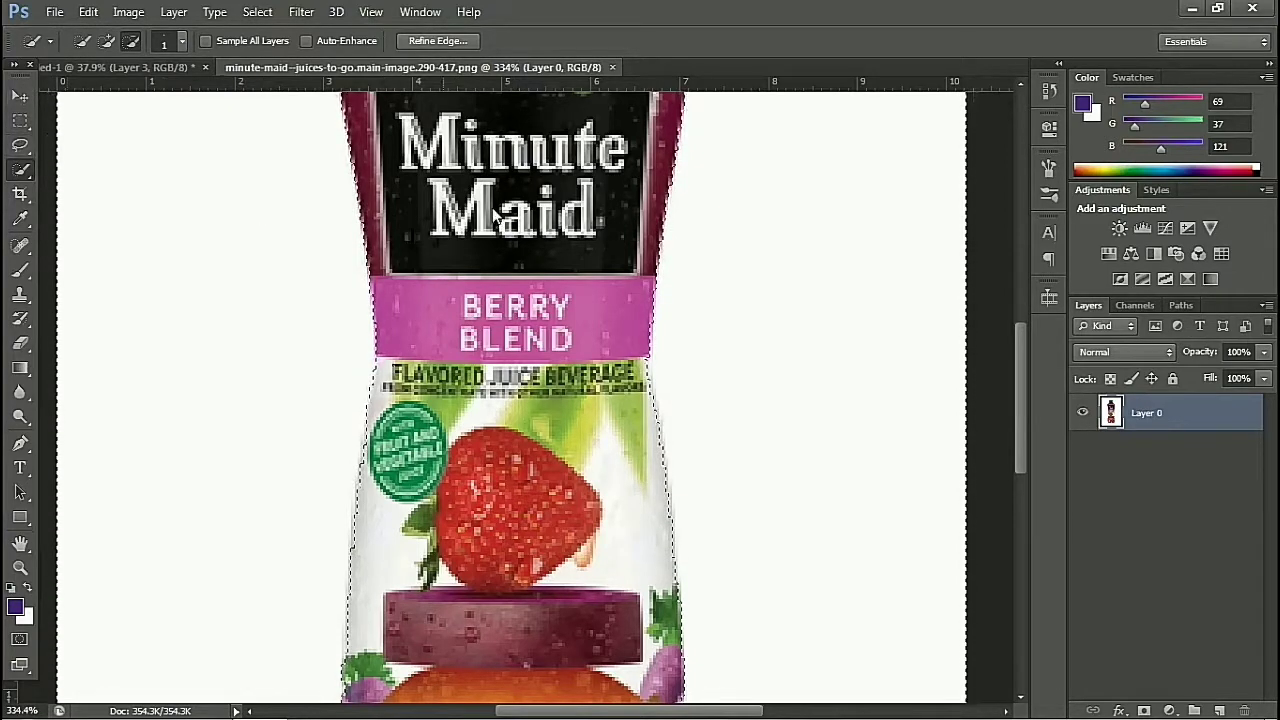
pyautogui.scroll(-2, 433, 210)
pyautogui.scroll(-2, 433, 210)
pyautogui.scroll(-1, 433, 210)
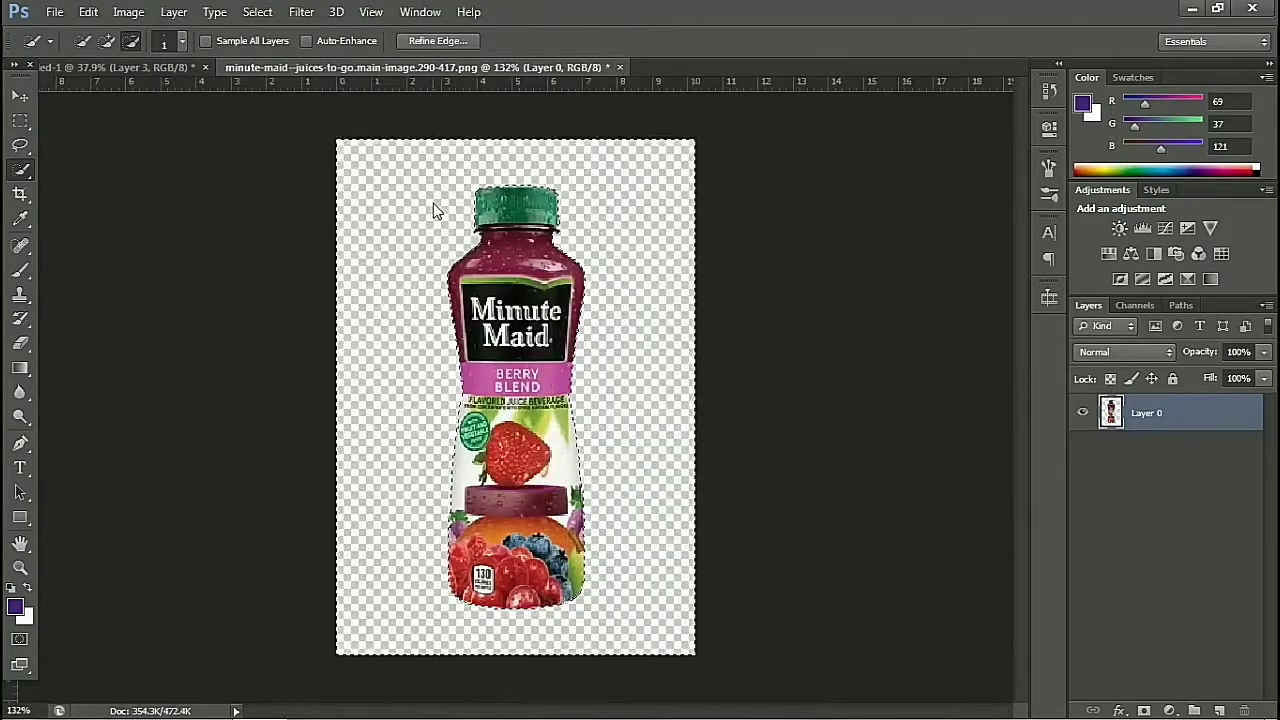
pyautogui.rightClick(534, 228)
pyautogui.click(578, 241)
# Step: Drag the Berry Blend bottle into the tabletop scene, left of the red bottle
pyautogui.click(21, 97)
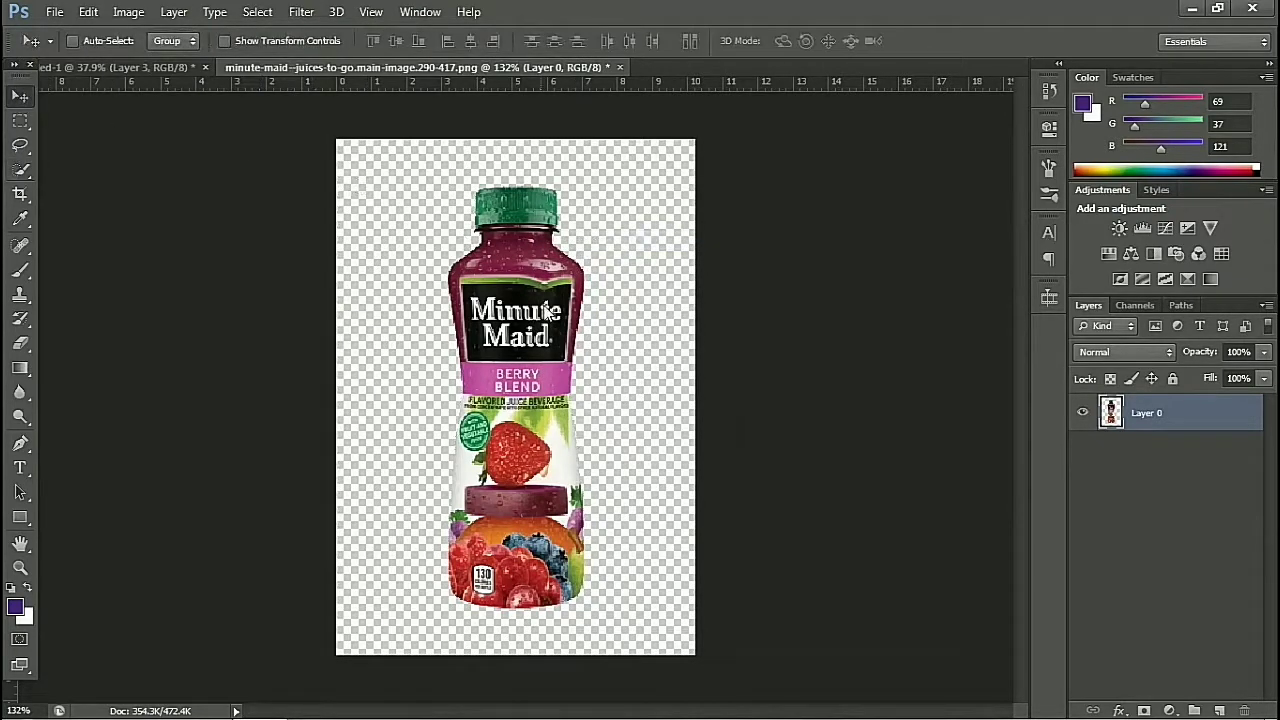
pyautogui.moveTo(548, 313); pyautogui.dragTo(294, 141)
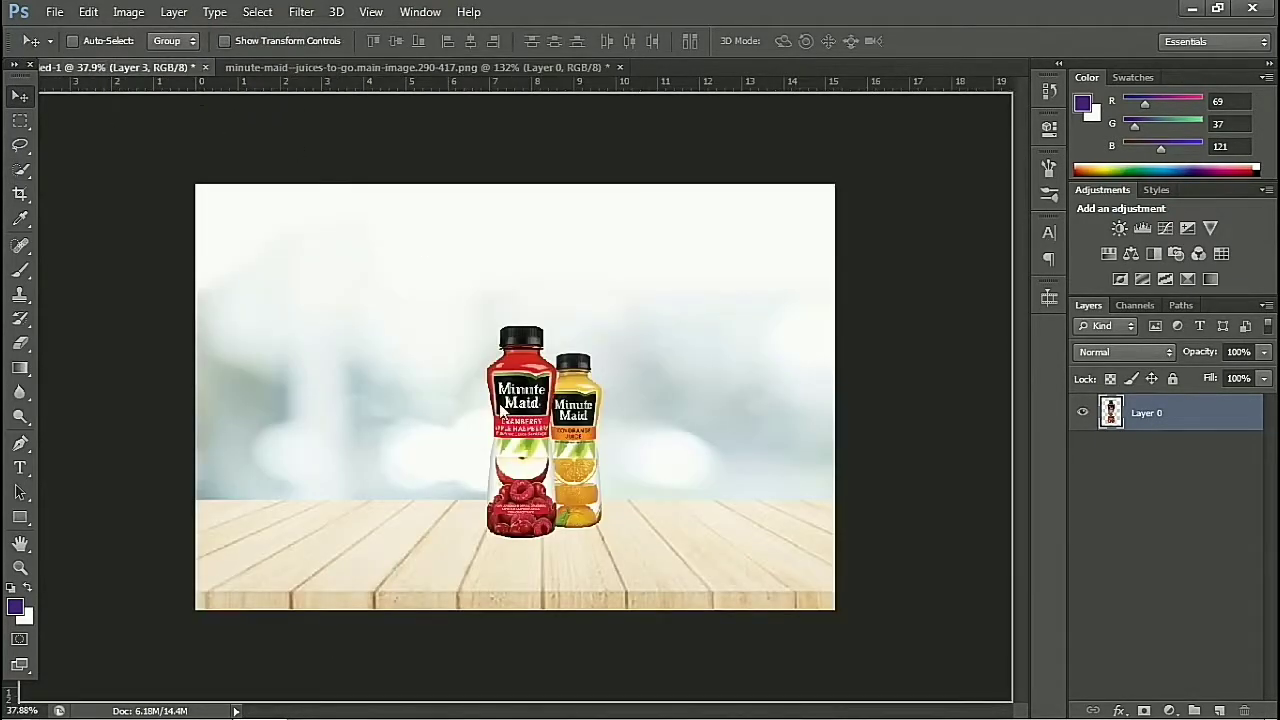
pyautogui.moveTo(503, 410); pyautogui.dragTo(505, 415)
pyautogui.keyDown('alt'); pyautogui.scroll(3, 511, 432); pyautogui.keyUp('alt')
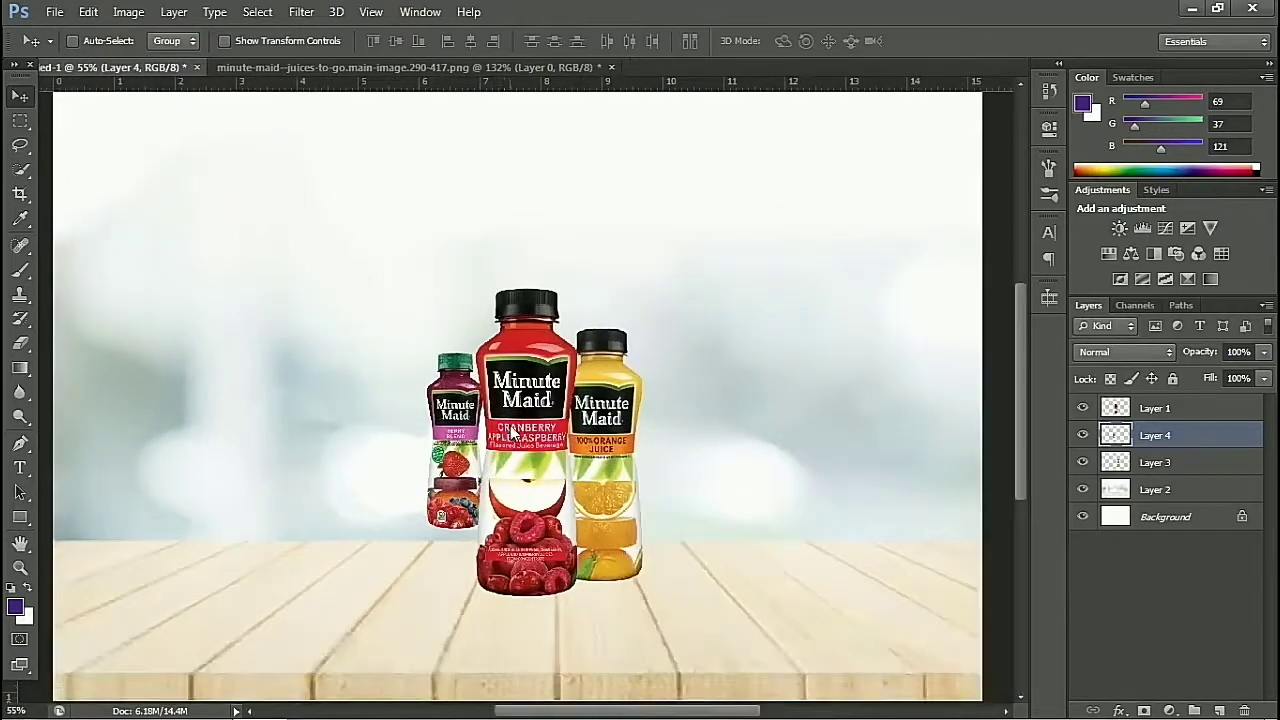
# Step: Enlarge the Berry Blend bottle, nudge it down, then enlarge it slightly more
pyautogui.hotkey('ctrl', 't')
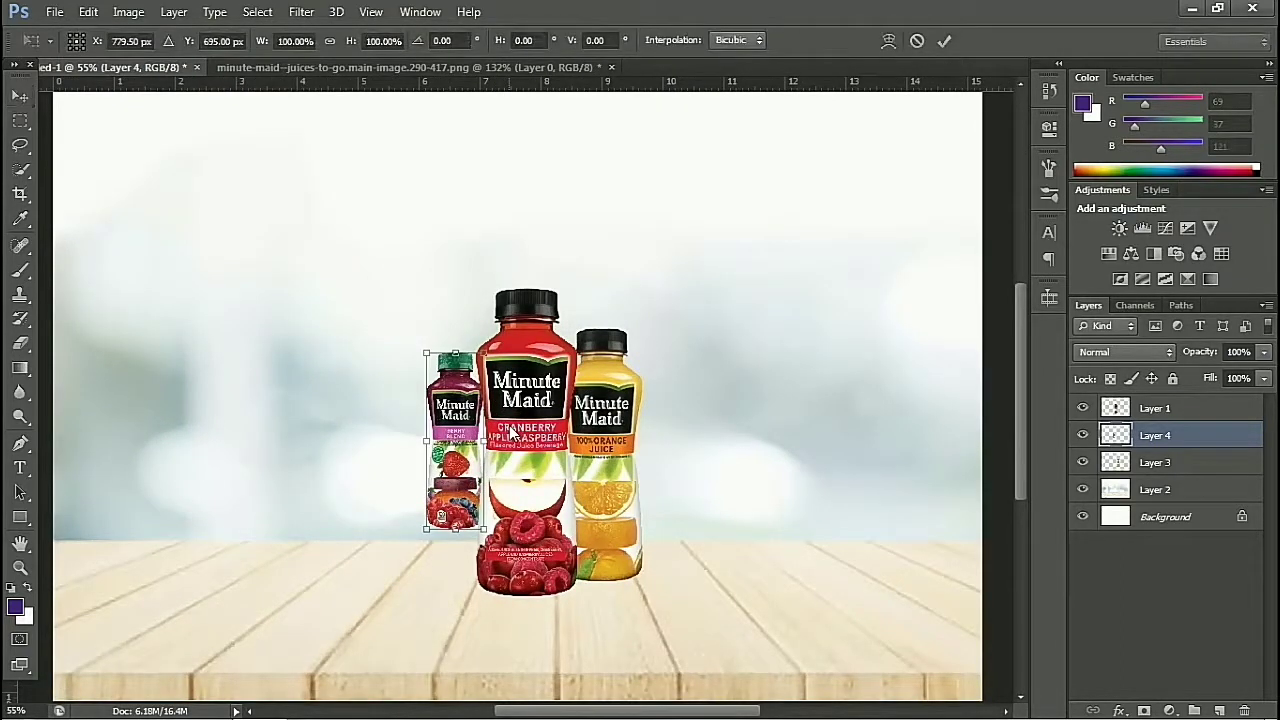
pyautogui.moveTo(484, 356); pyautogui.dragTo(497, 316)
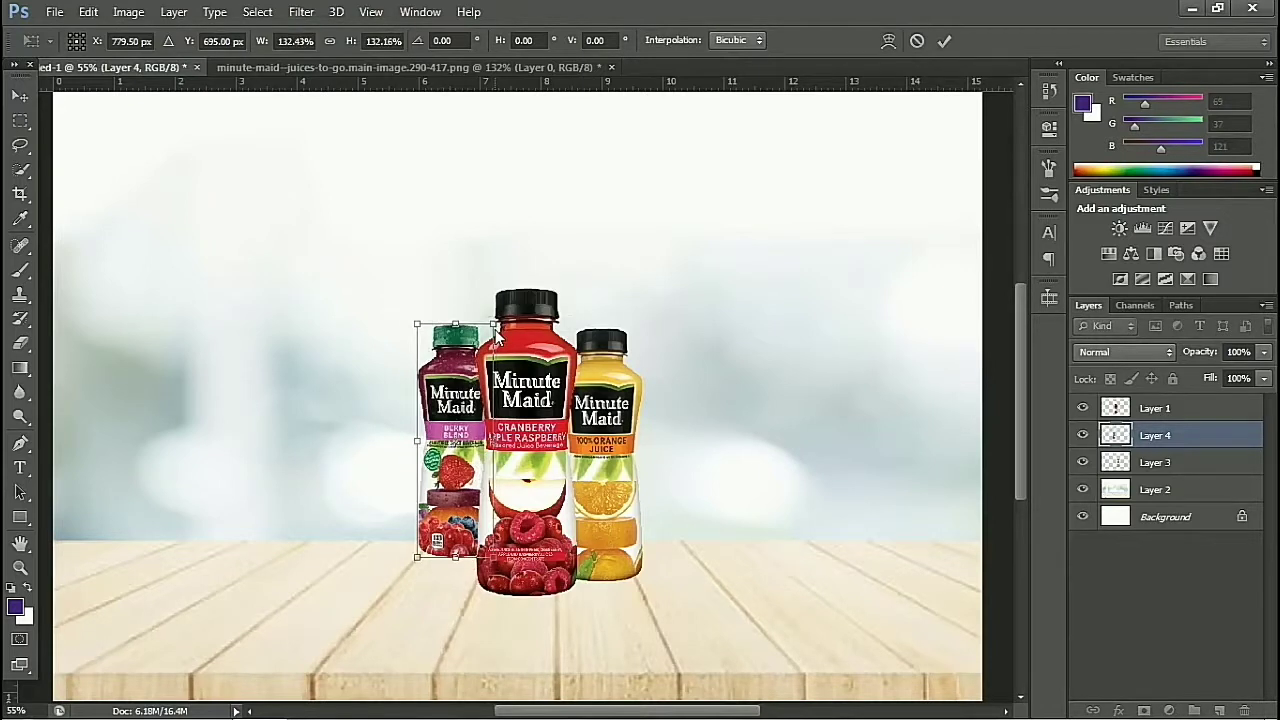
pyautogui.press('Return')
pyautogui.press('Down')
pyautogui.press('Down')
pyautogui.press('Down')
pyautogui.press('Down')
pyautogui.press('Down')
pyautogui.press('Down')
pyautogui.press('Down')
pyautogui.press('Down')
pyautogui.press('Down')
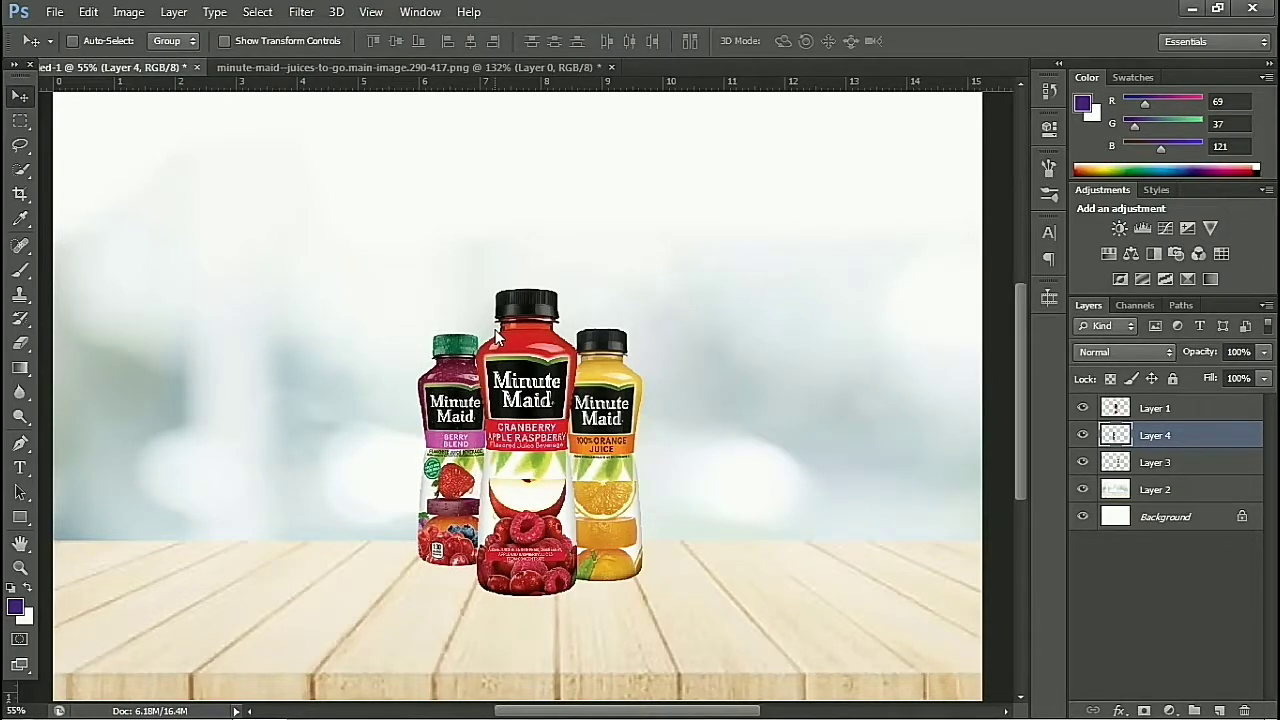
pyautogui.press('Down')
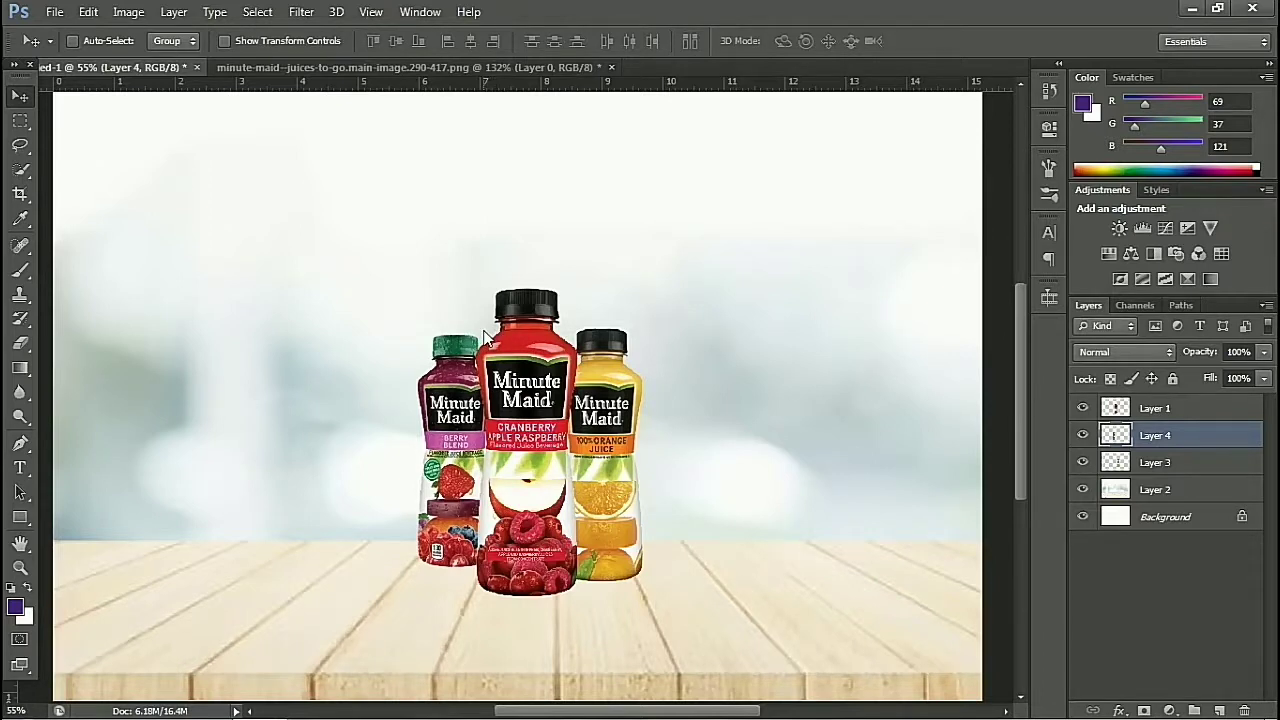
pyautogui.hotkey('ctrl', 't')
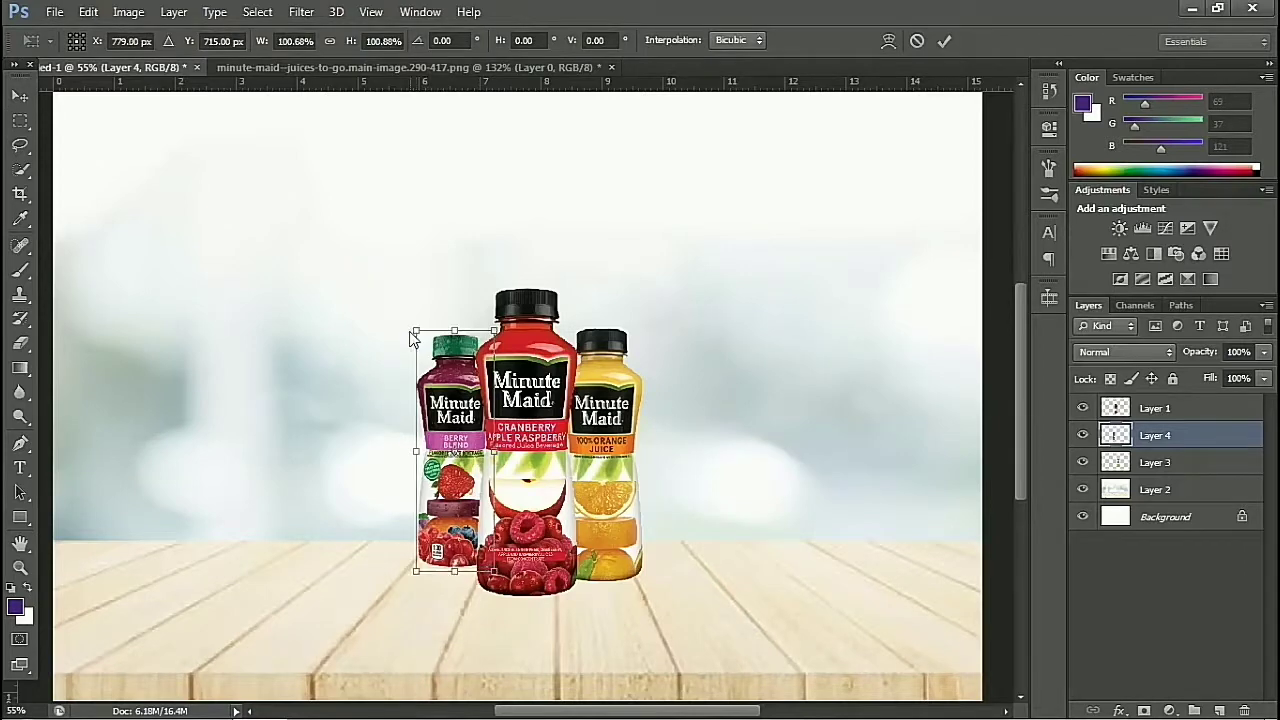
pyautogui.moveTo(419, 343); pyautogui.dragTo(414, 333)
pyautogui.press('Return')
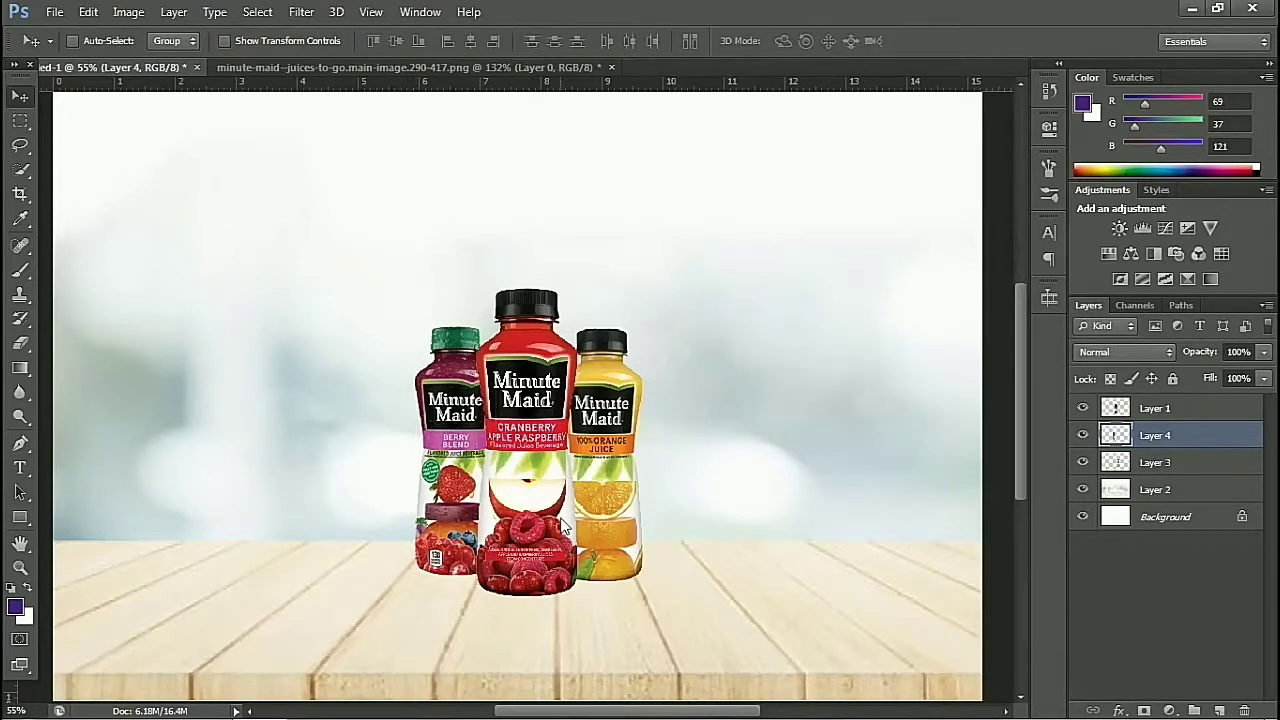
pyautogui.keyDown('alt'); pyautogui.scroll(-2, 563, 527); pyautogui.keyUp('alt')
# Step: Close the Berry Blend source image without saving changes
pyautogui.click(420, 67)
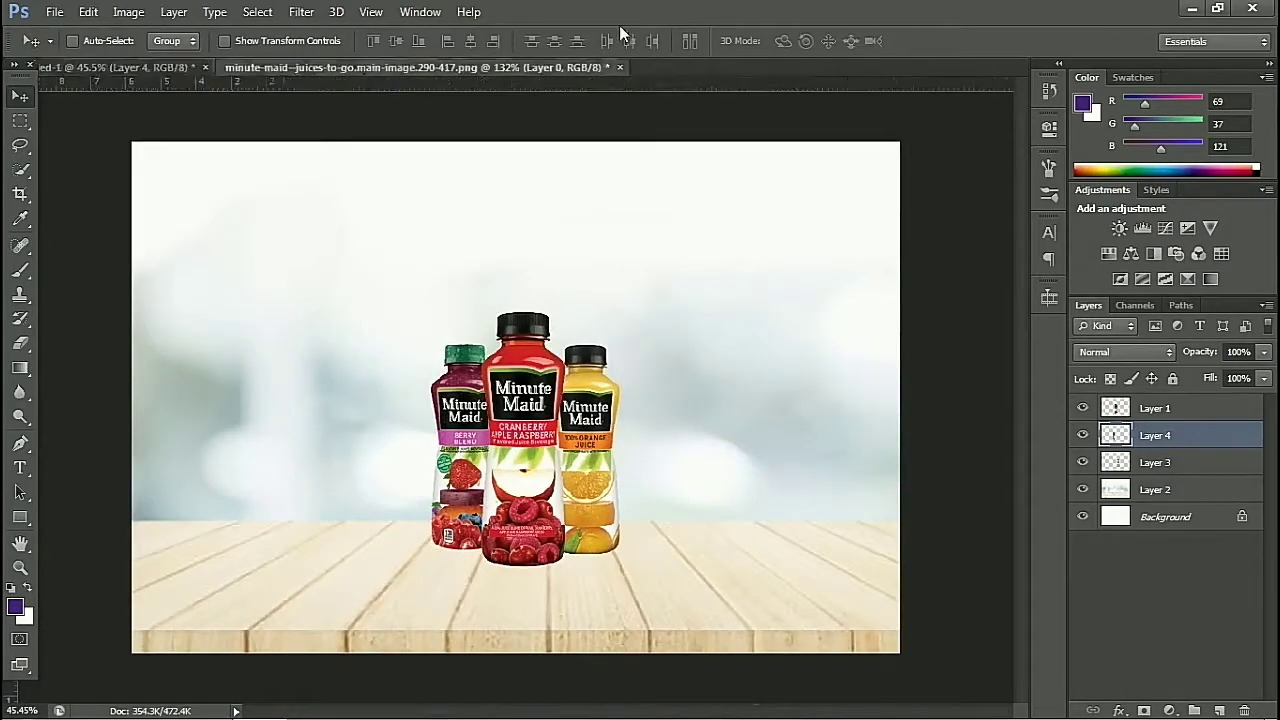
pyautogui.click(620, 67)
pyautogui.click(658, 291)
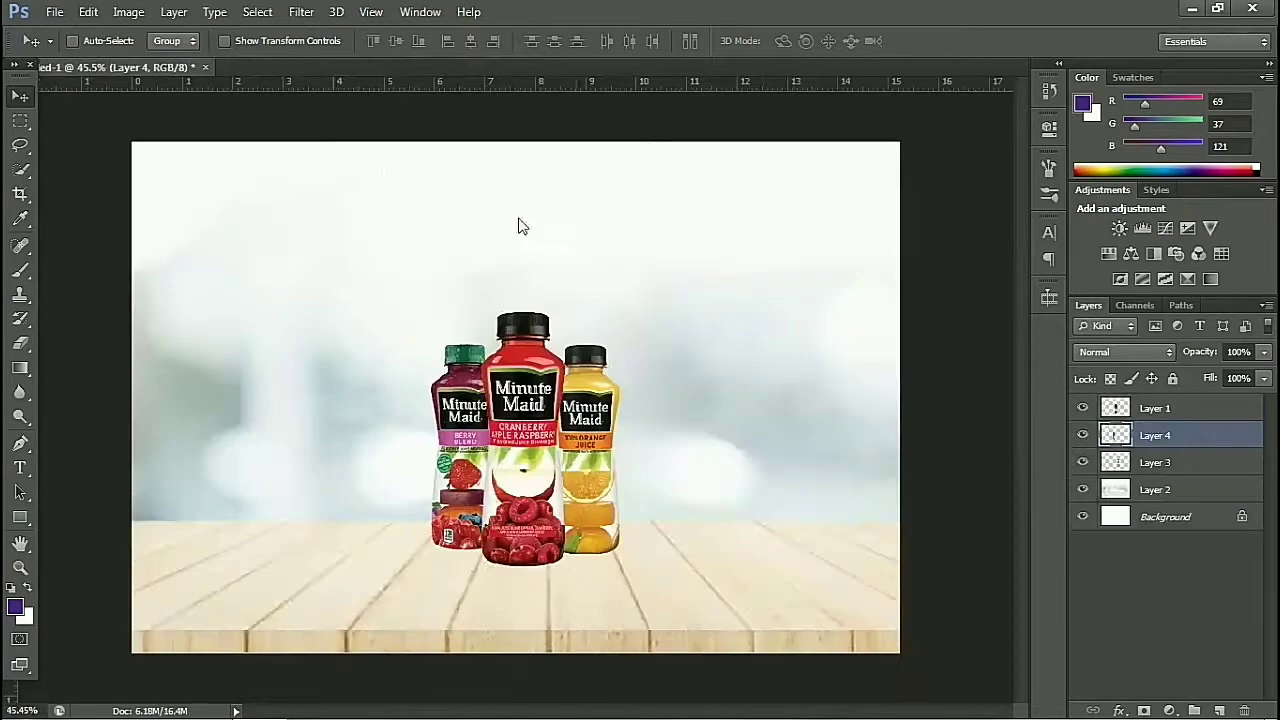
# Step: Open the orange_PNG804 image file
pyautogui.click(57, 12)
pyautogui.click(72, 46)
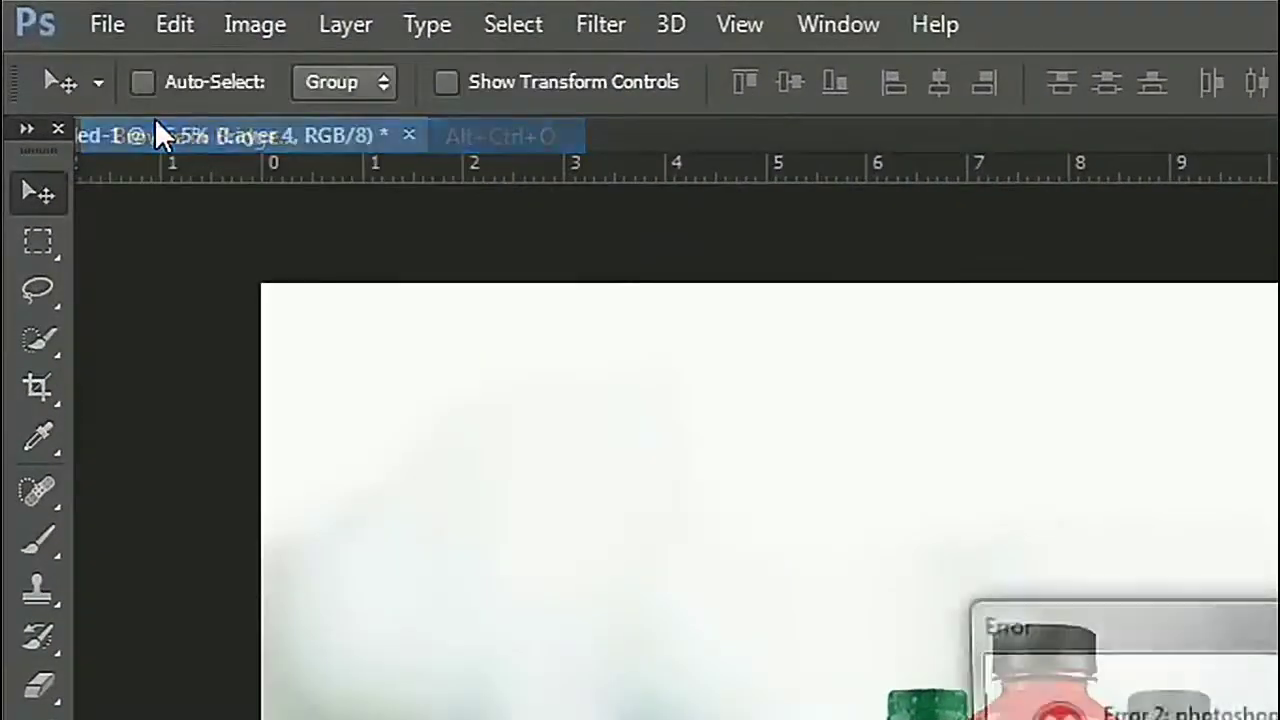
pyautogui.press('Return')
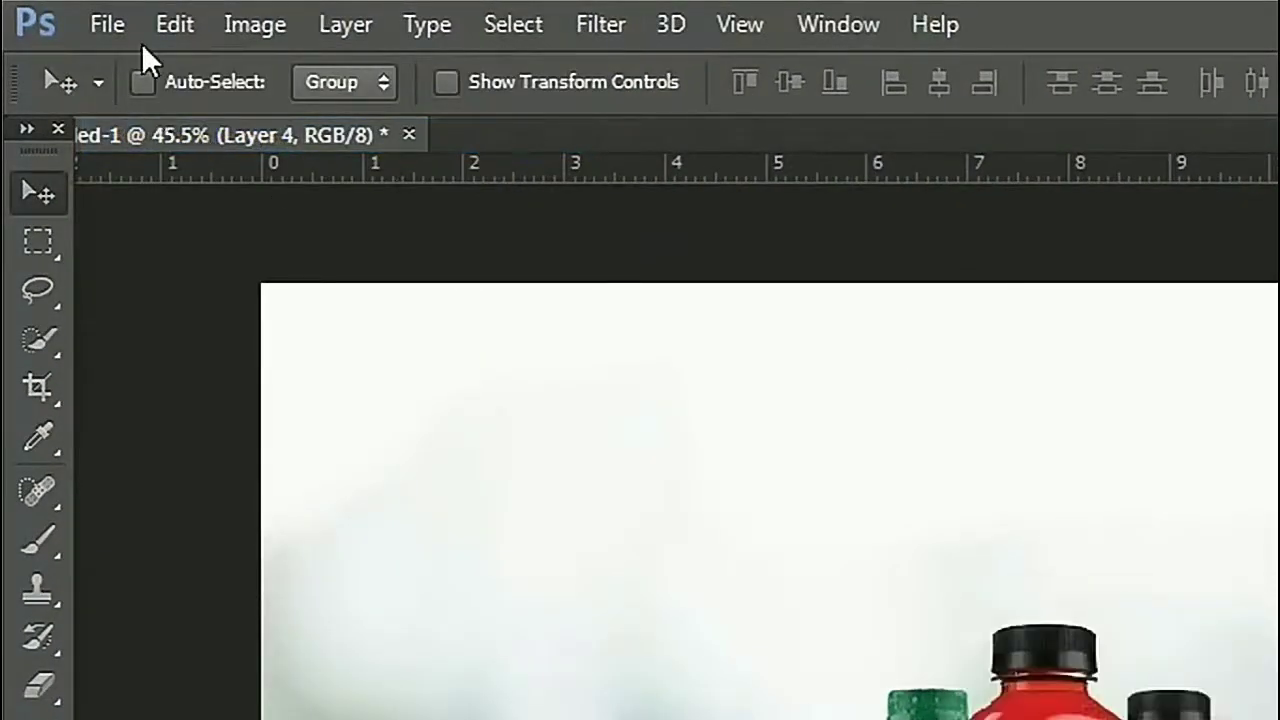
pyautogui.click(115, 28)
pyautogui.click(120, 98)
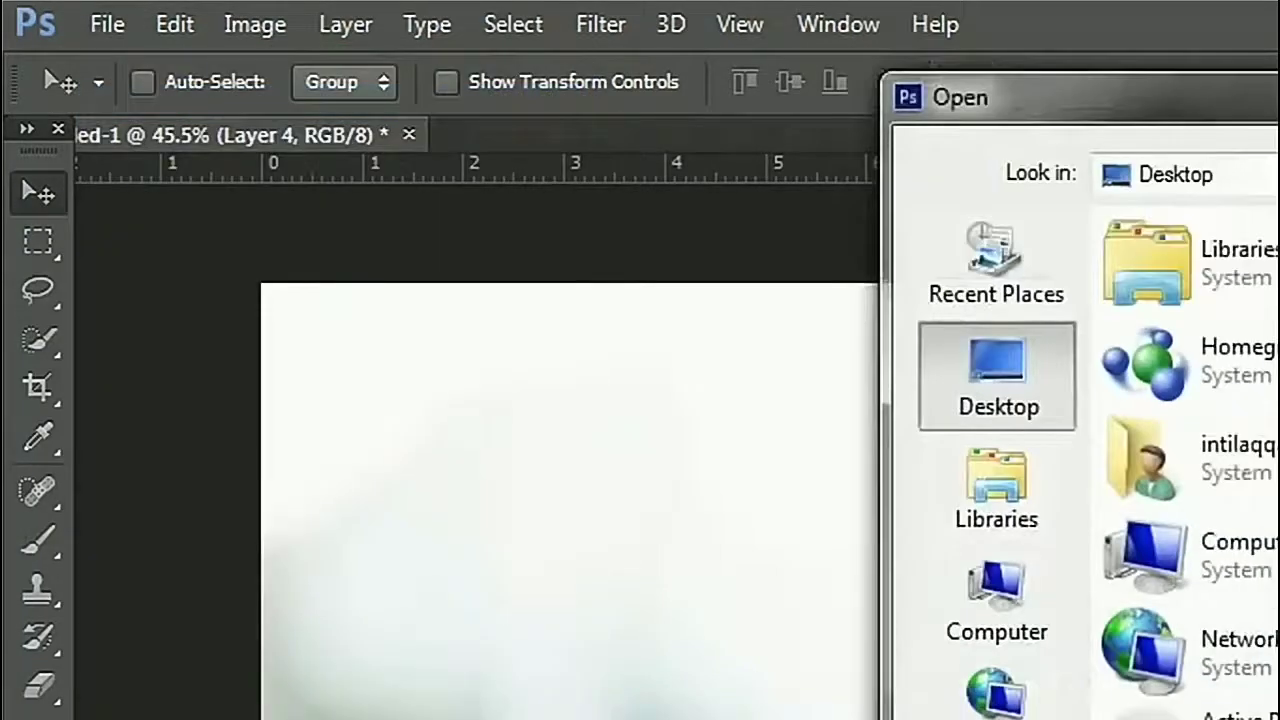
pyautogui.scroll(-1, 860, 384)
pyautogui.scroll(-3, 851, 380)
pyautogui.scroll(1, 716, 395)
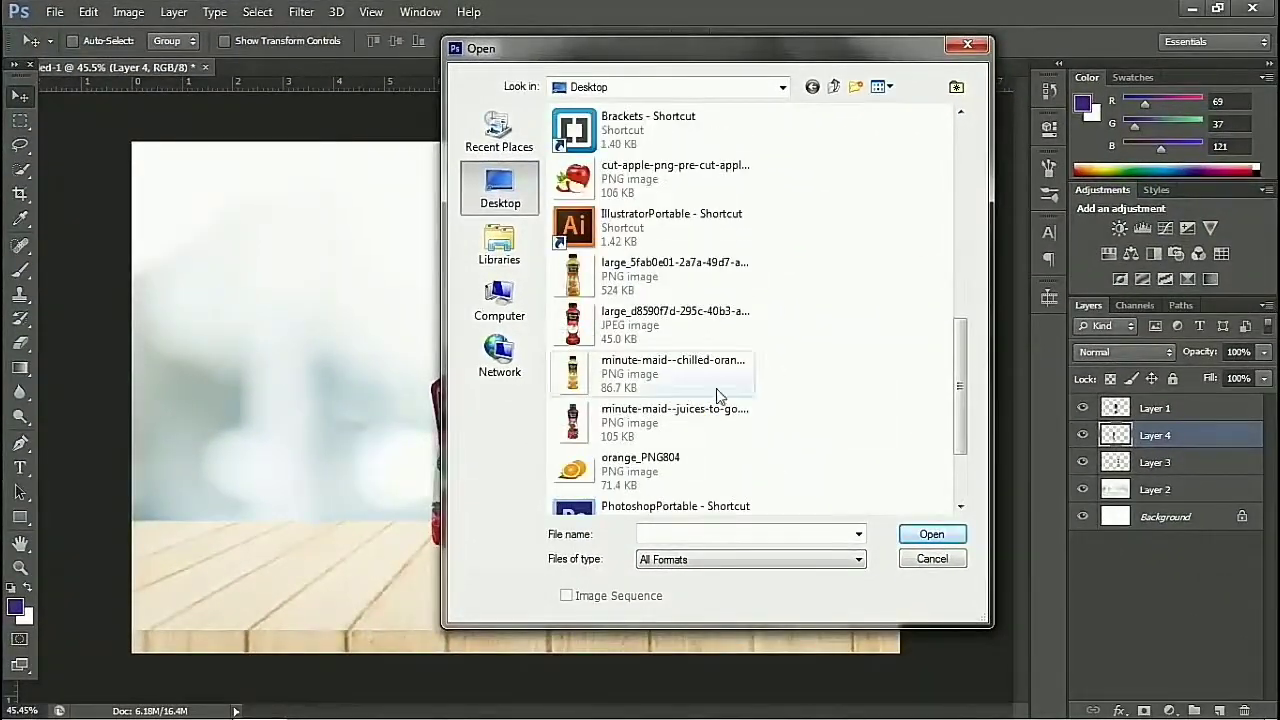
pyautogui.click(650, 472)
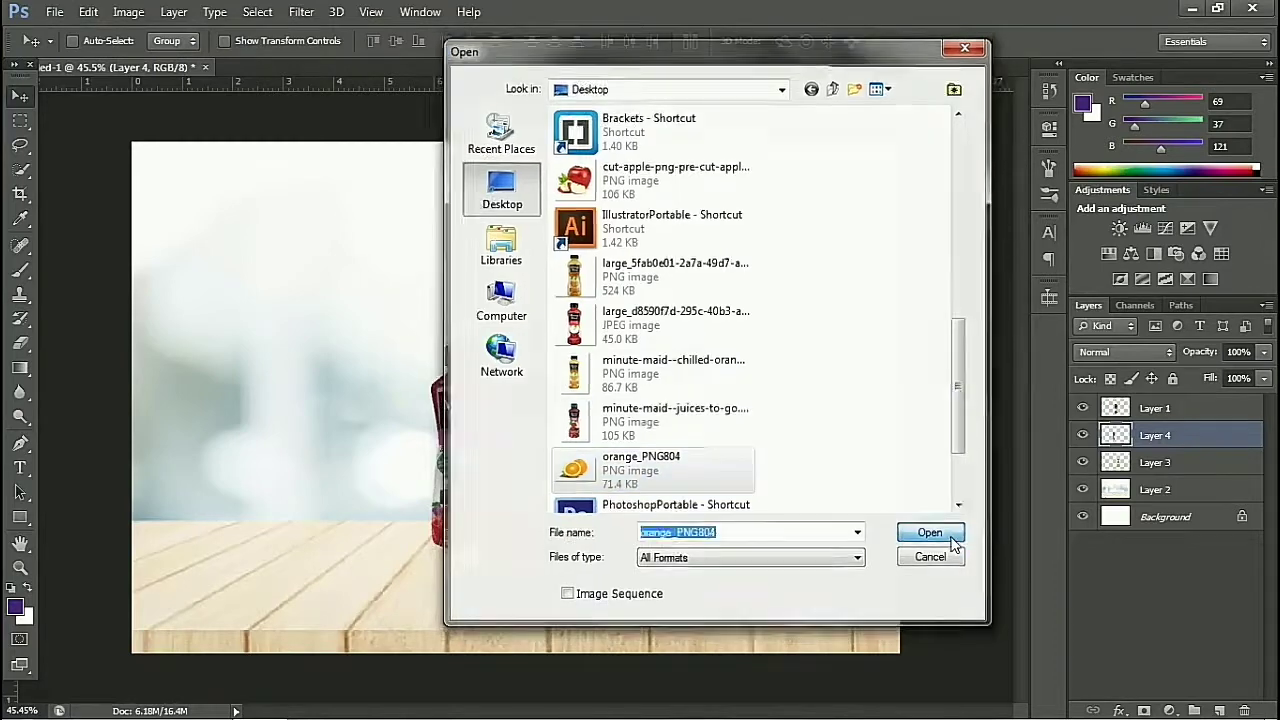
pyautogui.click(930, 533)
# Step: Drag the orange into the bottle composition and flip it horizontally
pyautogui.moveTo(557, 370)
pyautogui.mouseDown()
pyautogui.moveTo(391, 205)
pyautogui.moveTo(172, 62)
pyautogui.moveTo(515, 525)
pyautogui.moveTo(628, 585)
pyautogui.moveTo(606, 529)
pyautogui.mouseUp()
pyautogui.scroll(3, 597, 565)
pyautogui.scroll(2, 597, 565)
pyautogui.hotkey('ctrl', 't')
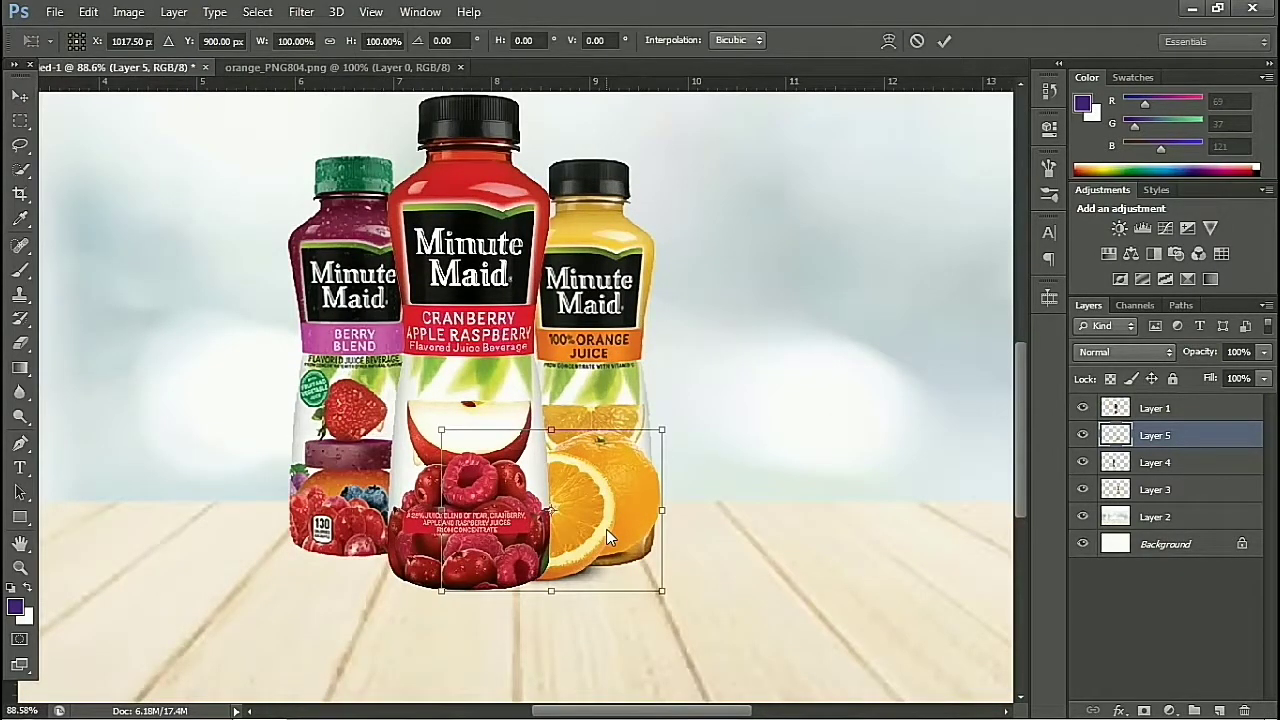
pyautogui.rightClick(606, 529)
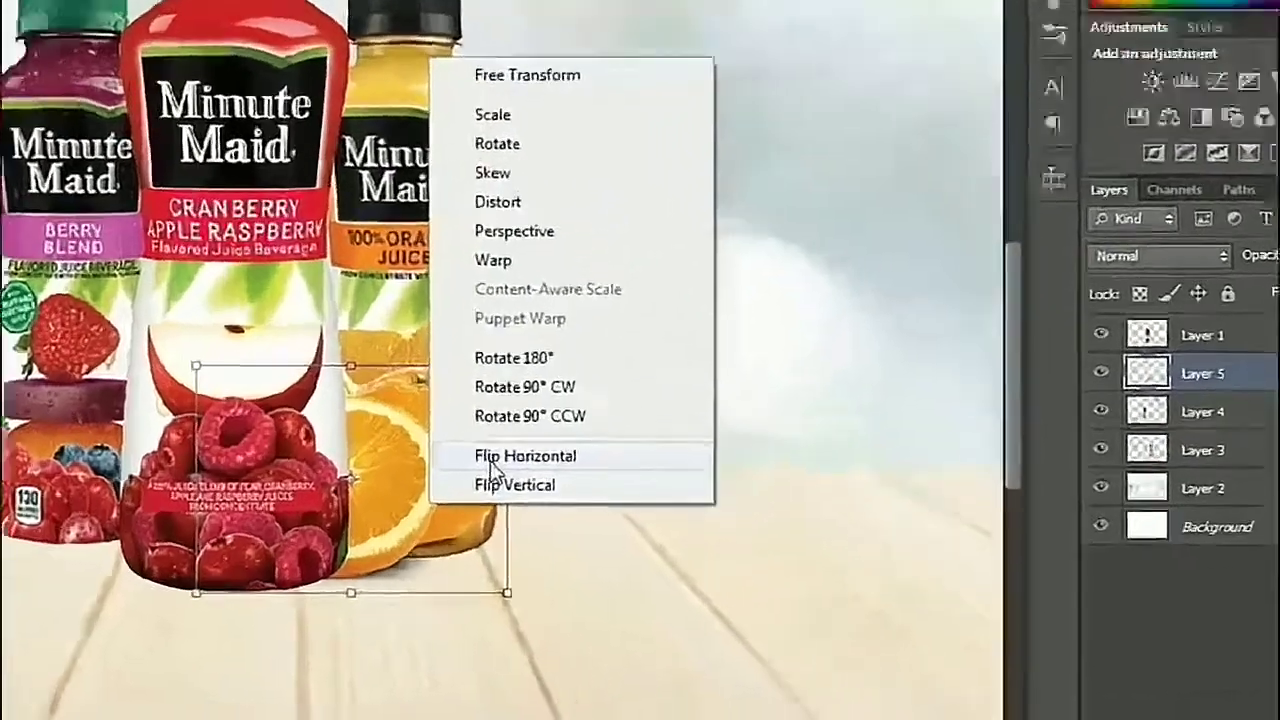
pyautogui.click(490, 460)
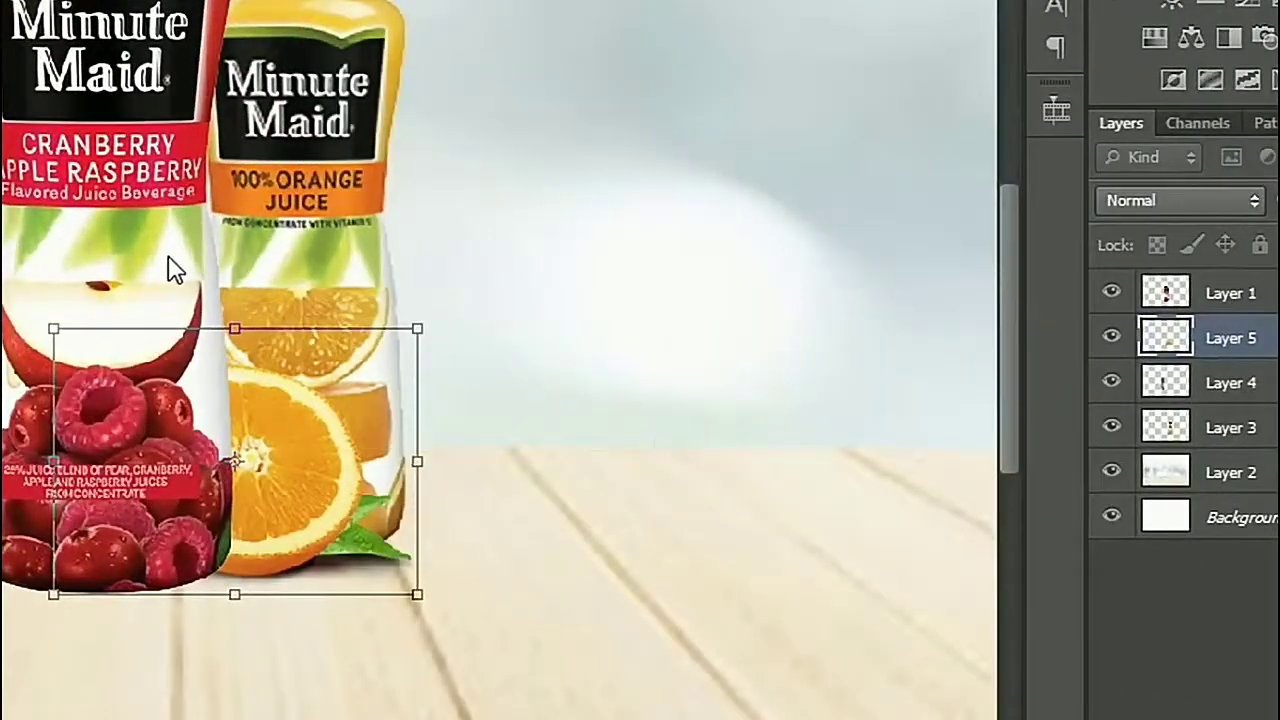
pyautogui.press('v')
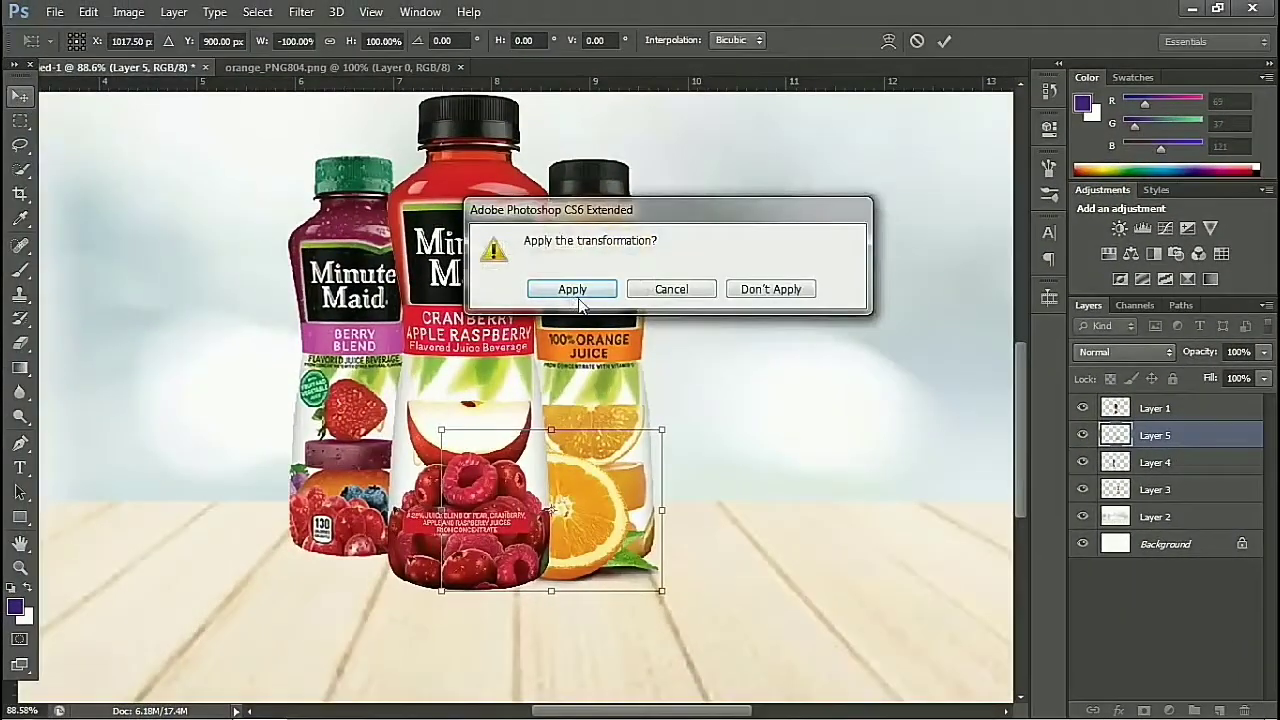
pyautogui.click(572, 290)
# Step: Place the cut apple slices image into the ad with File > Place
pyautogui.click(55, 11)
pyautogui.click(76, 326)
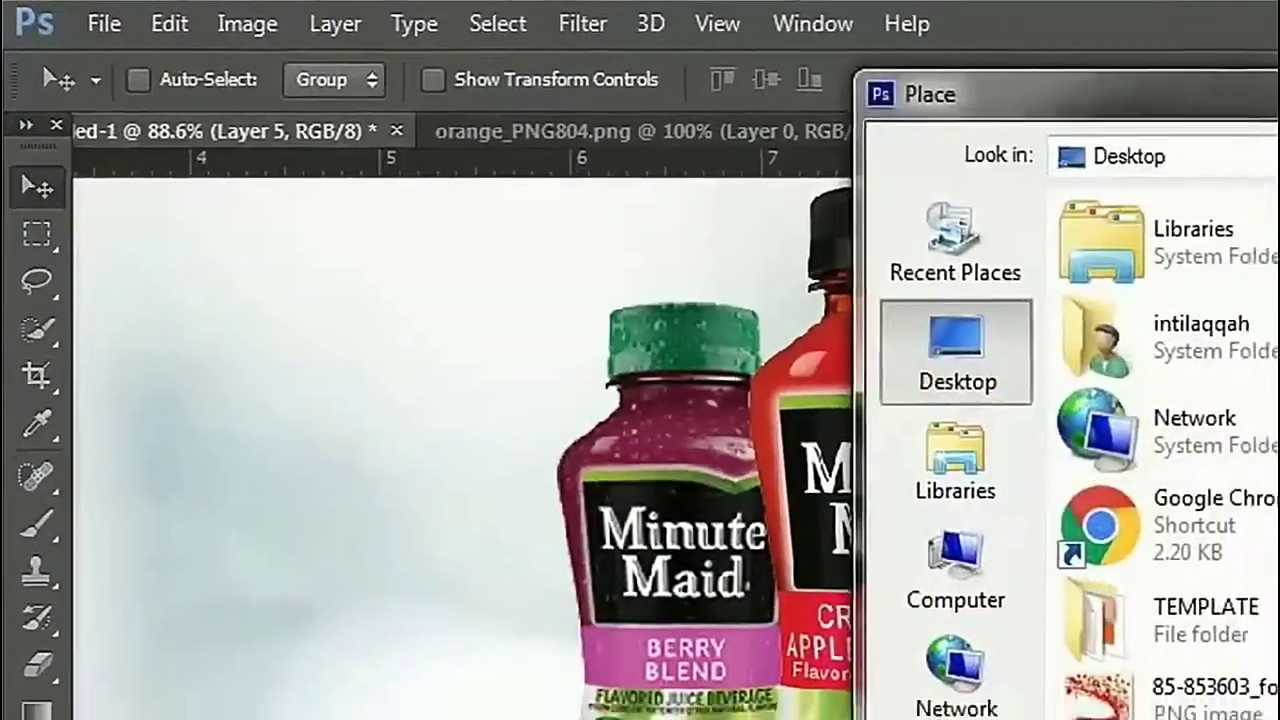
pyautogui.scroll(-2, 760, 330)
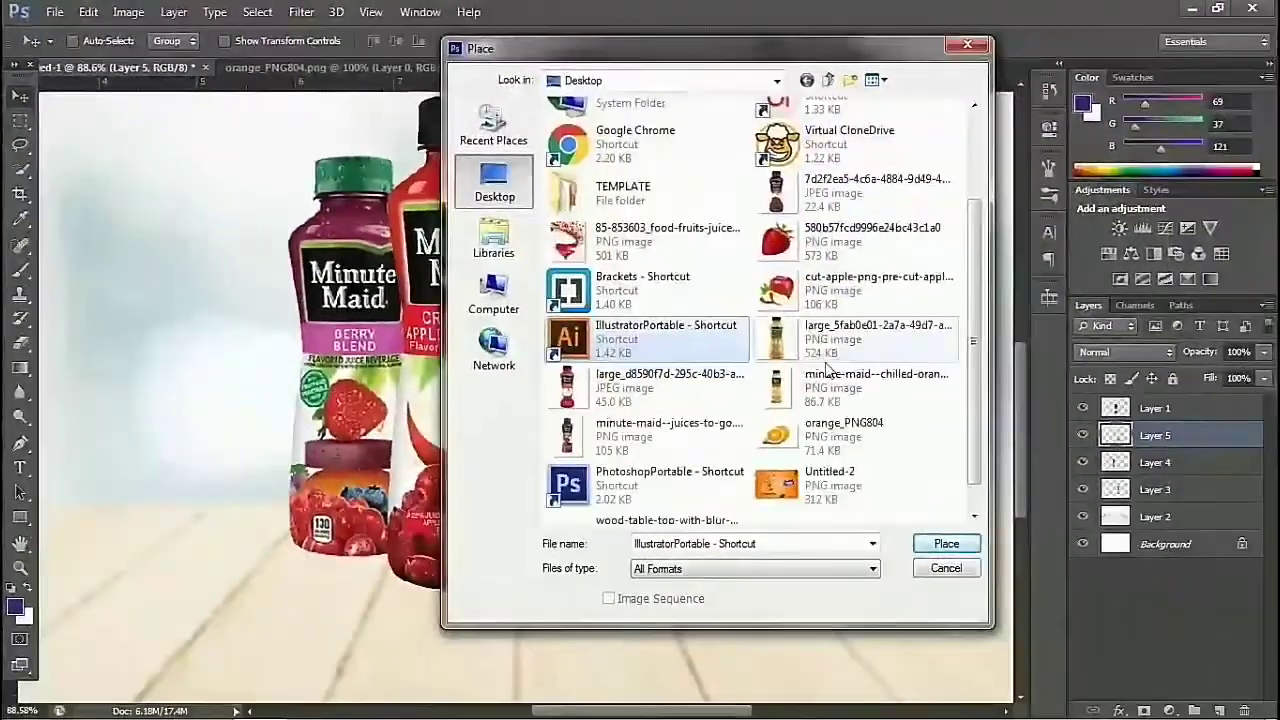
pyautogui.click(785, 290)
pyautogui.click(940, 543)
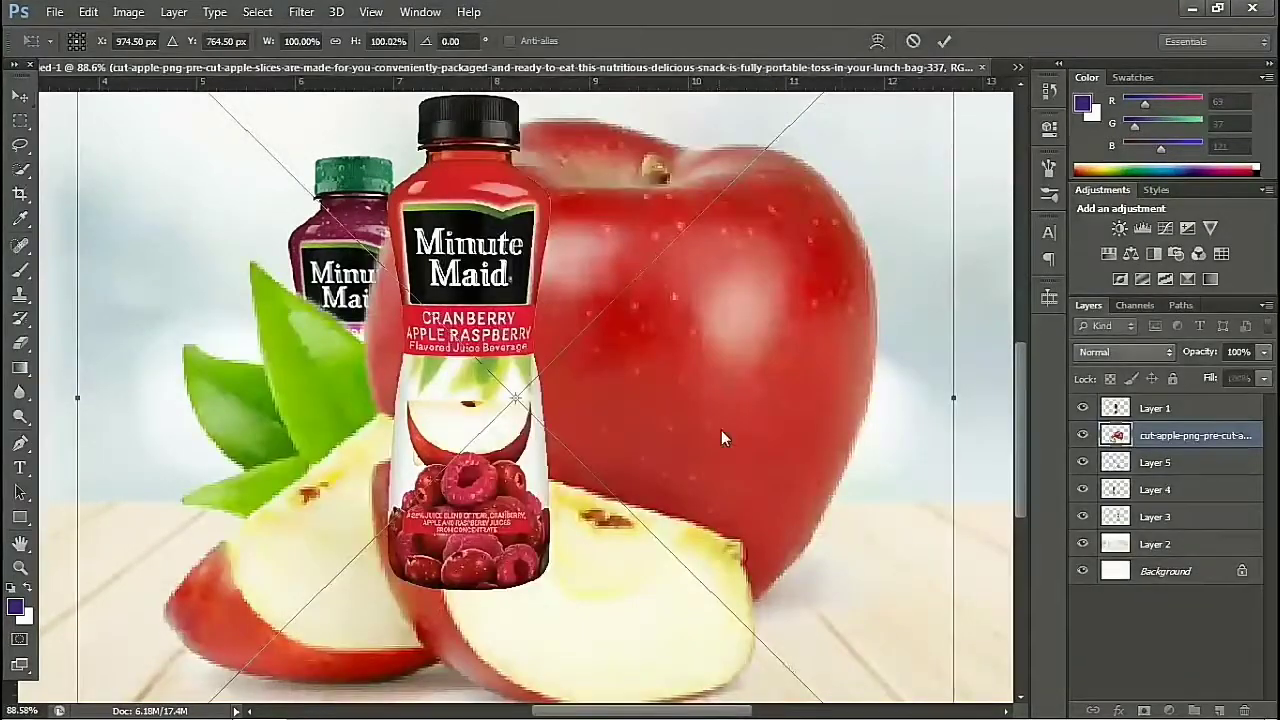
# Step: Shrink the apple image to about 35% and move it beside the bottles' lower left
pyautogui.scroll(-2, 721, 430)
pyautogui.scroll(-2, 682, 415)
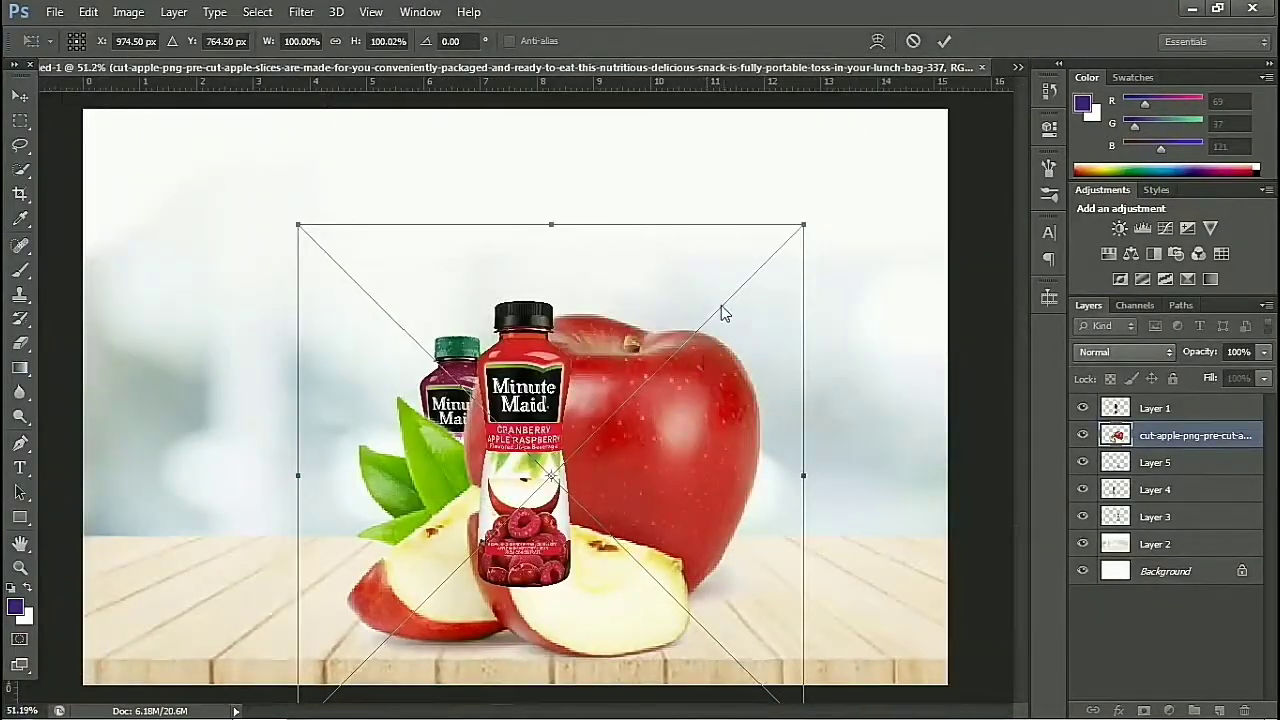
pyautogui.moveTo(801, 233); pyautogui.dragTo(556, 375)
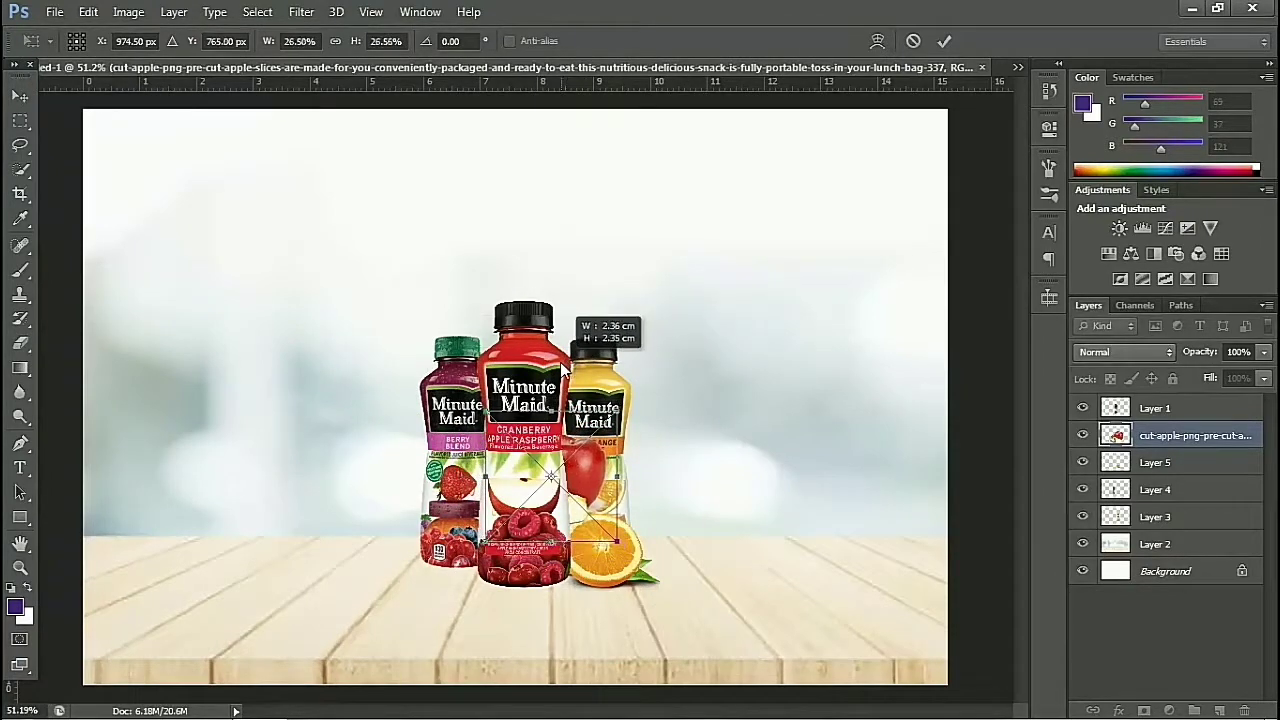
pyautogui.press('Return')
pyautogui.moveTo(575, 487); pyautogui.dragTo(484, 546)
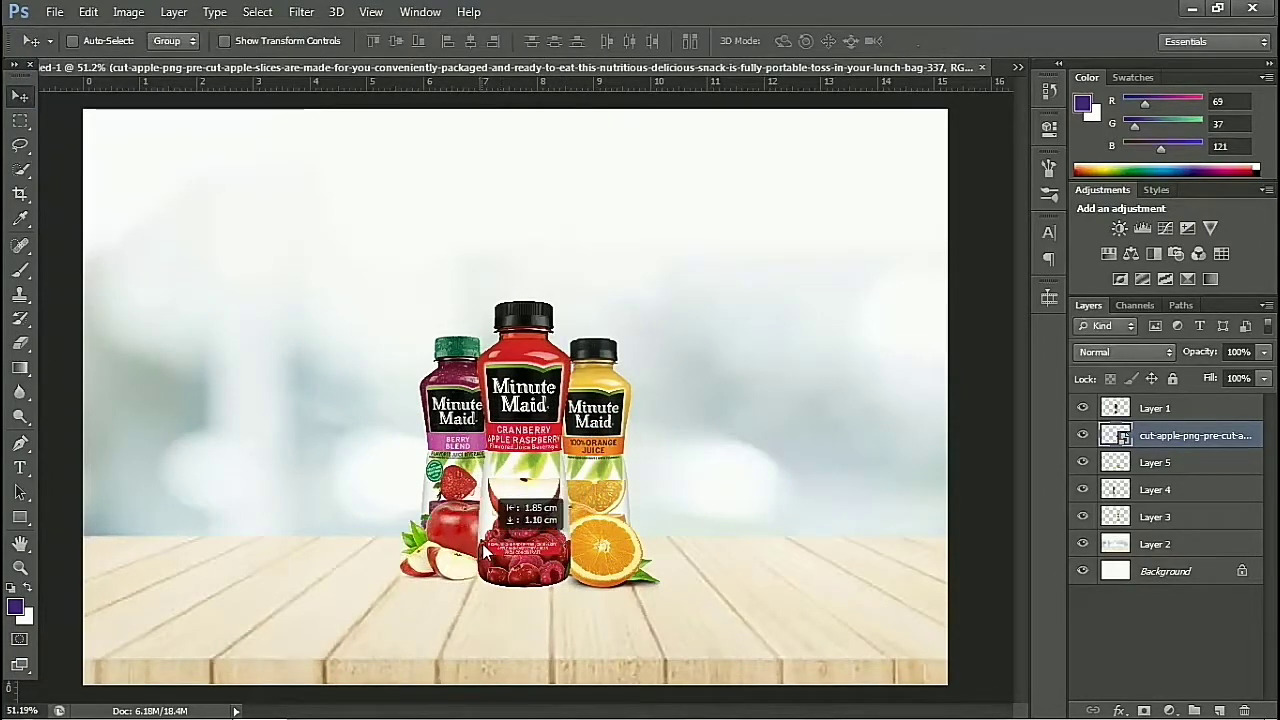
pyautogui.scroll(3, 484, 546)
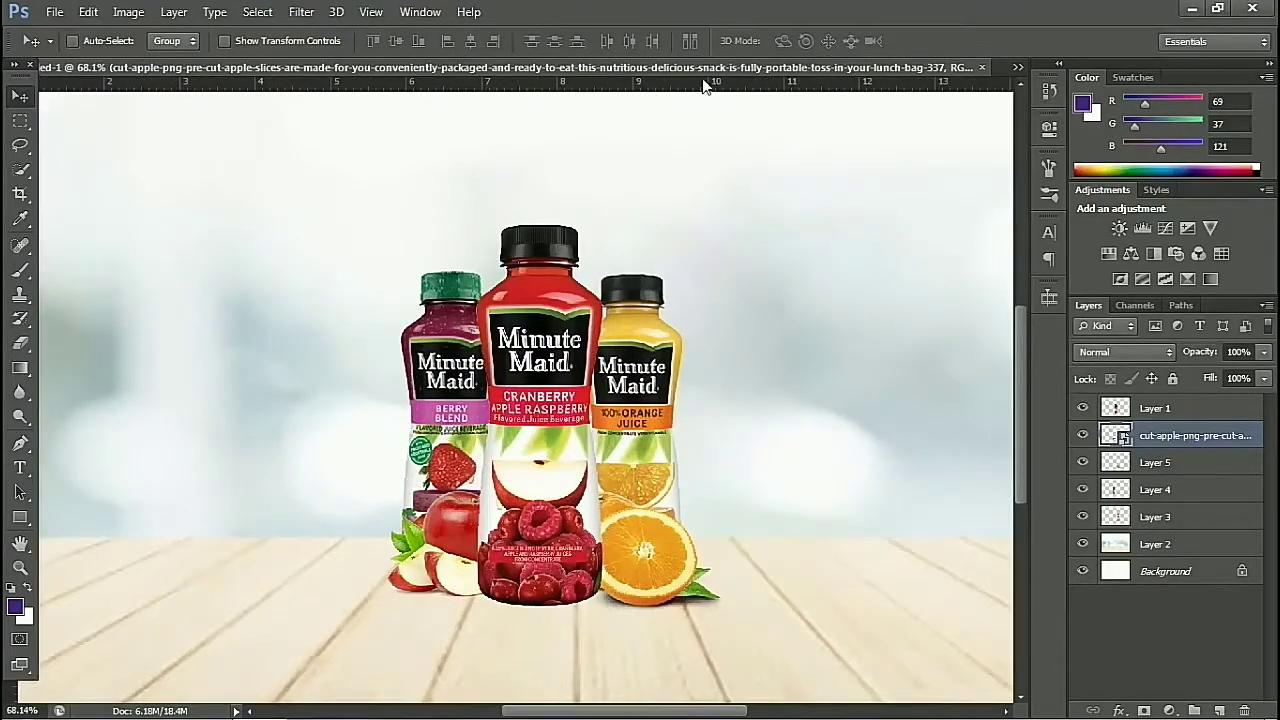
# Step: Open the strawberry PNG image file
pyautogui.click(55, 12)
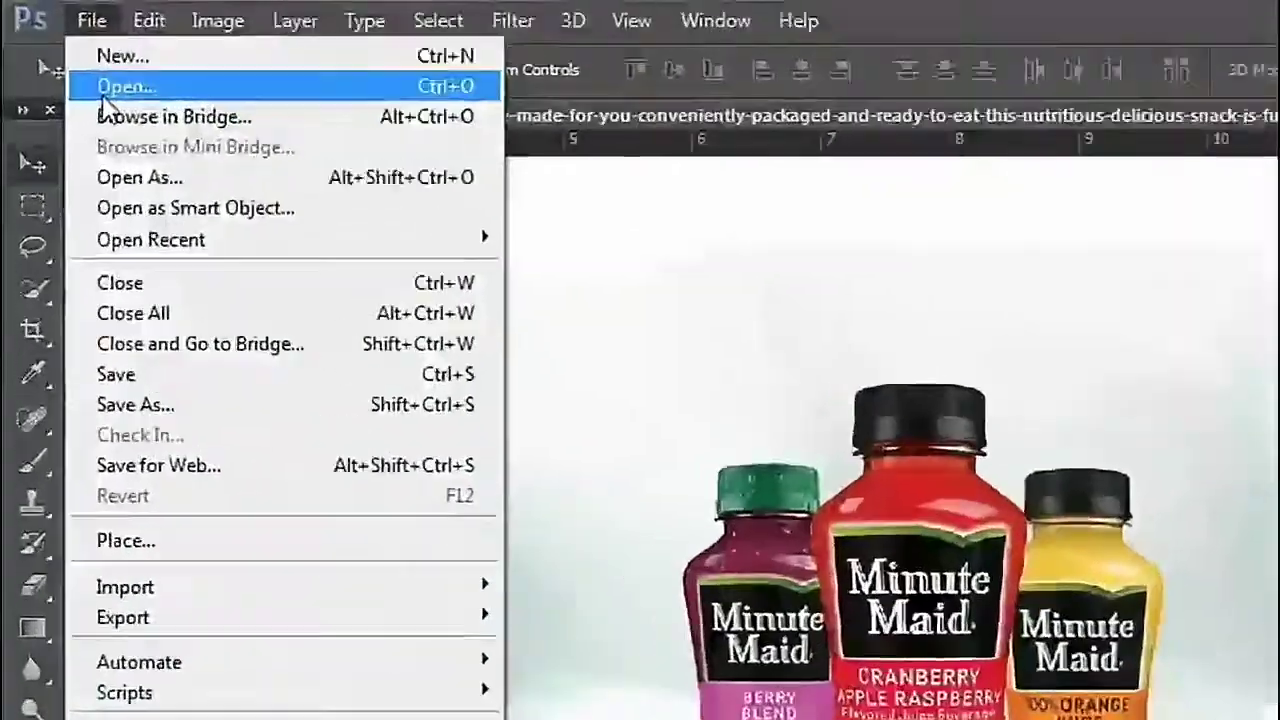
pyautogui.click(62, 50)
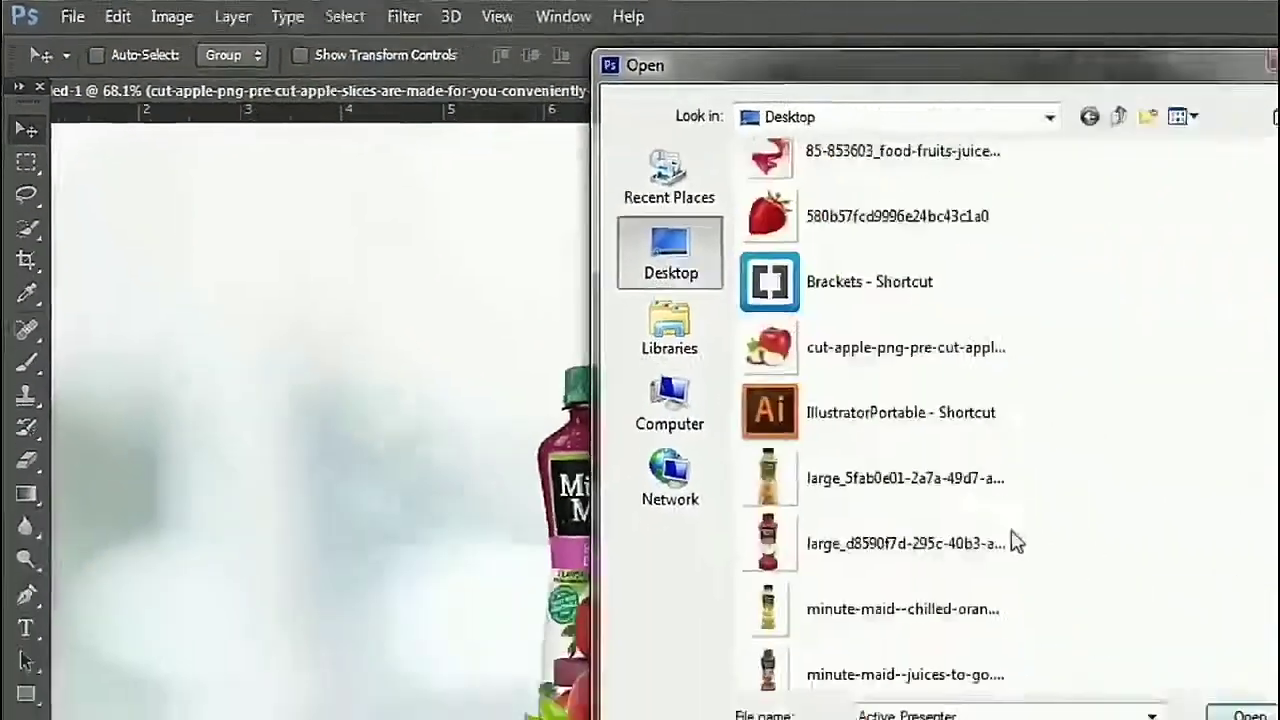
pyautogui.scroll(1, 700, 400)
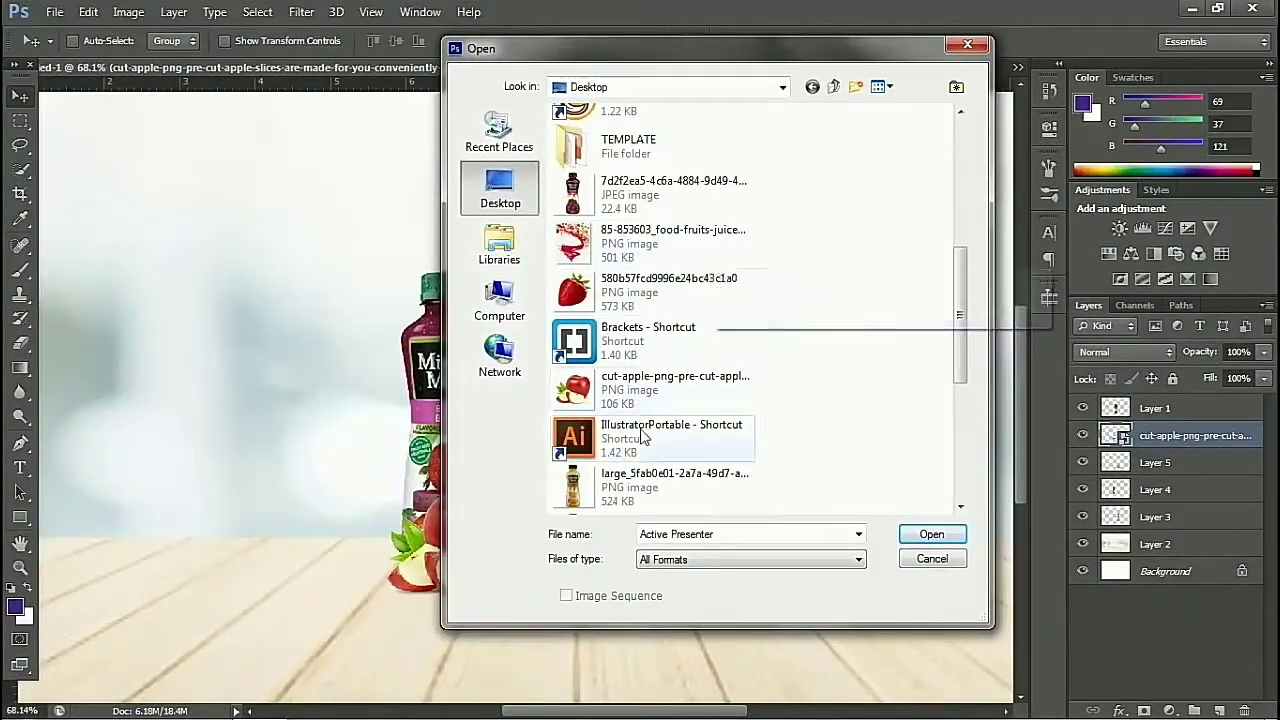
pyautogui.scroll(-2, 621, 401)
pyautogui.scroll(-1, 623, 400)
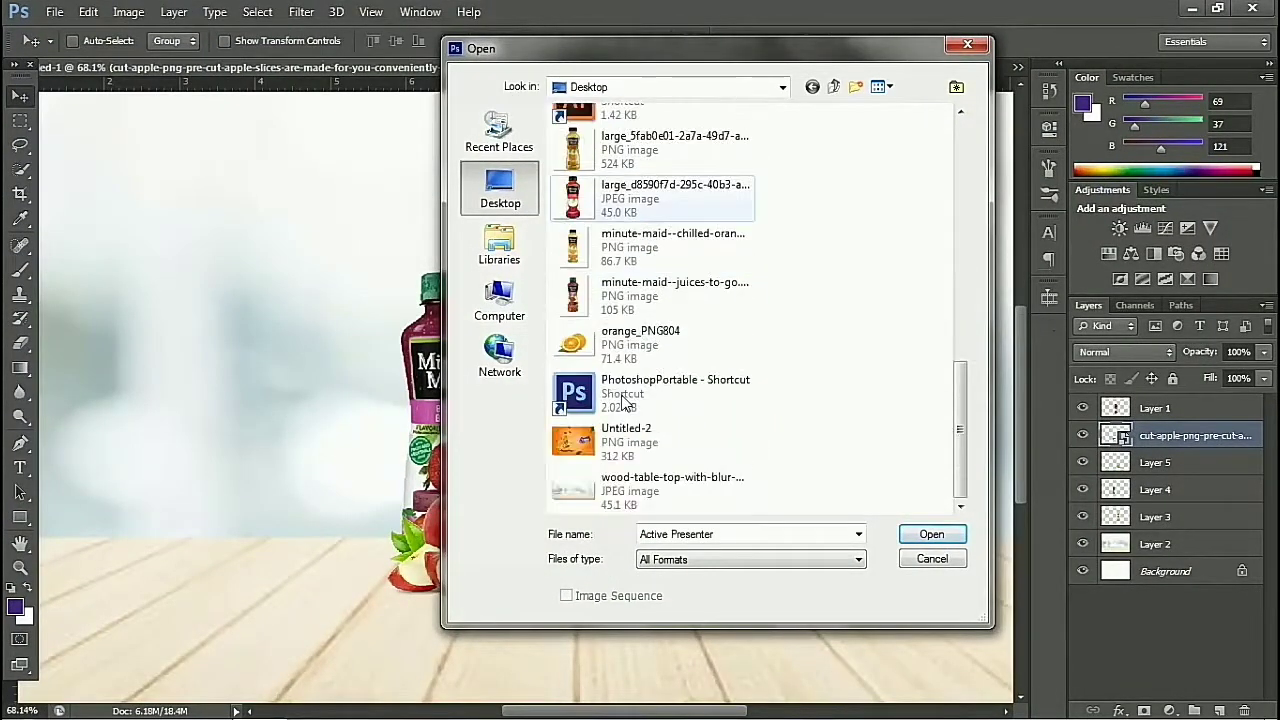
pyautogui.scroll(2, 625, 401)
pyautogui.scroll(1, 625, 401)
pyautogui.click(668, 330)
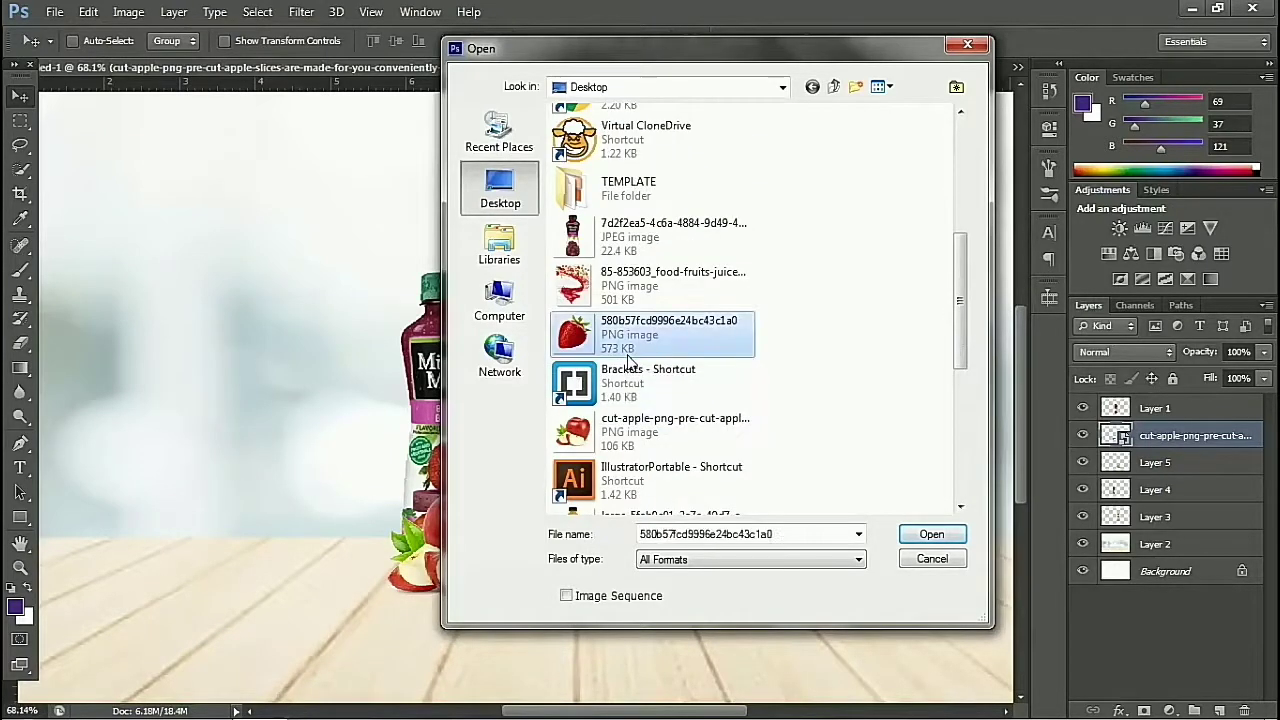
pyautogui.press('Return')
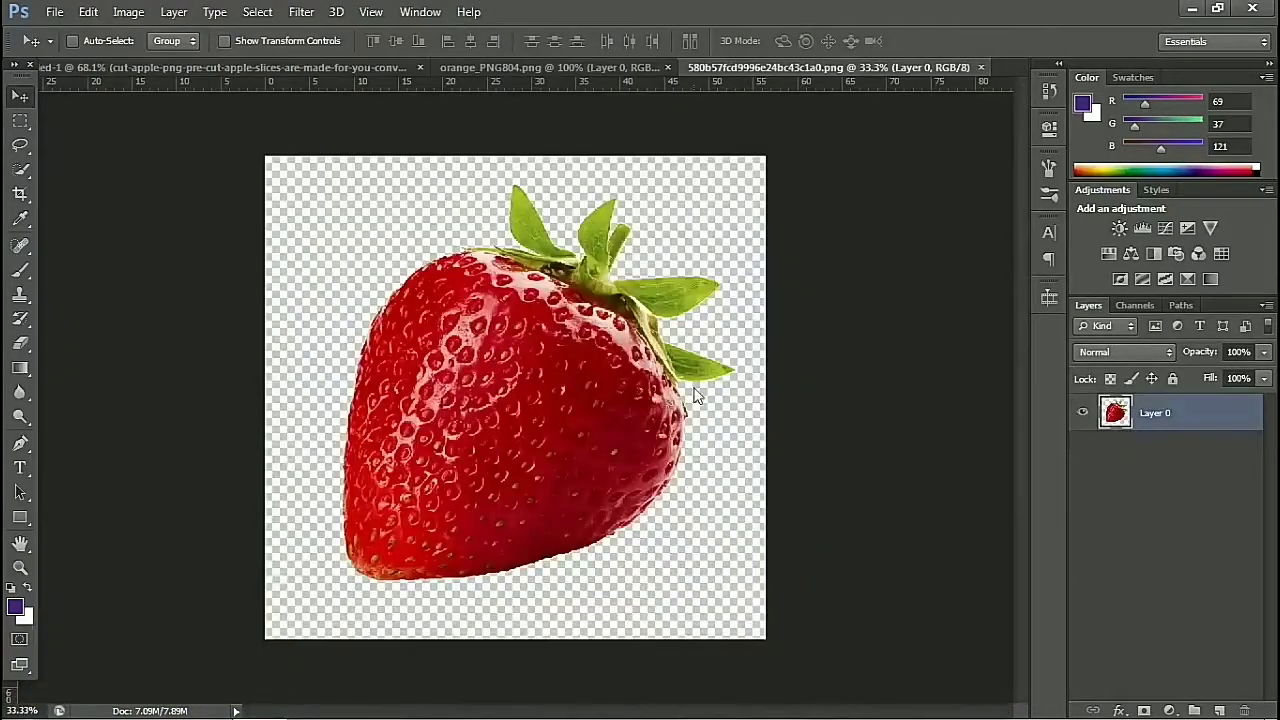
# Step: Drag the strawberry into the ad, shrink it to about 7%, and stack its layer topmost
pyautogui.moveTo(579, 381)
pyautogui.mouseDown()
pyautogui.moveTo(323, 72)
pyautogui.moveTo(492, 490)
pyautogui.mouseUp()
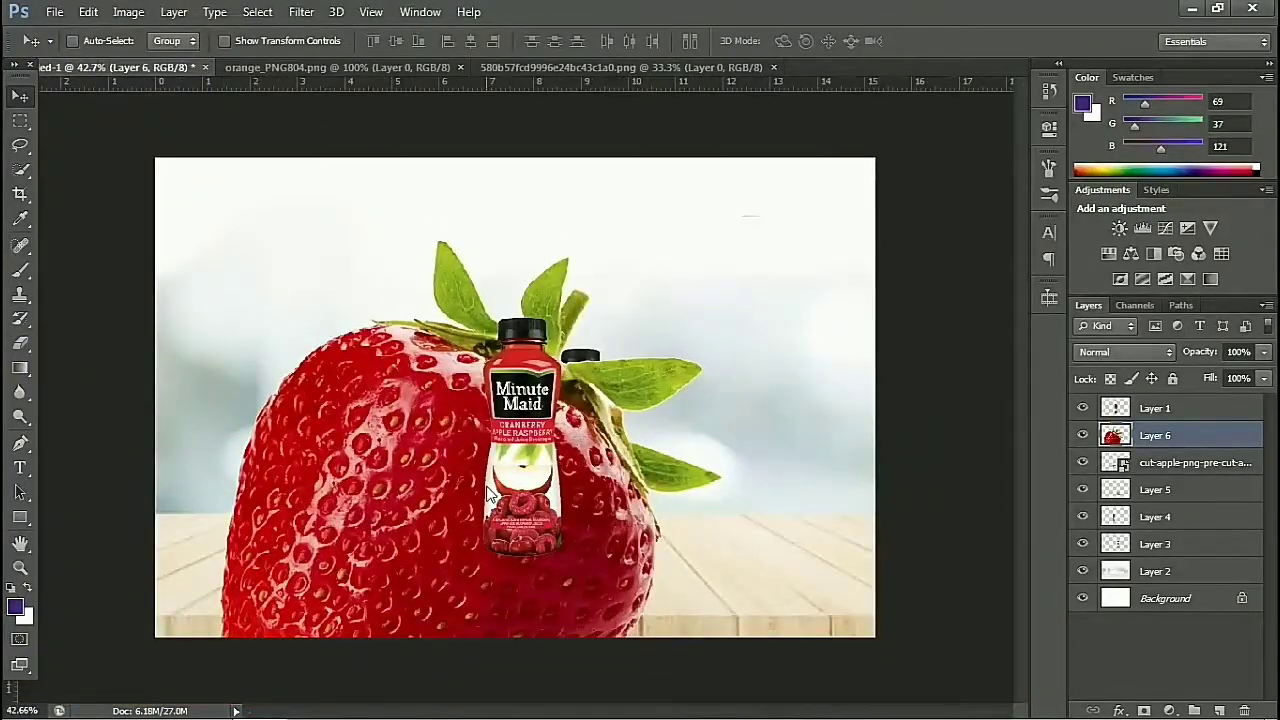
pyautogui.hotkey('ctrl', 't')
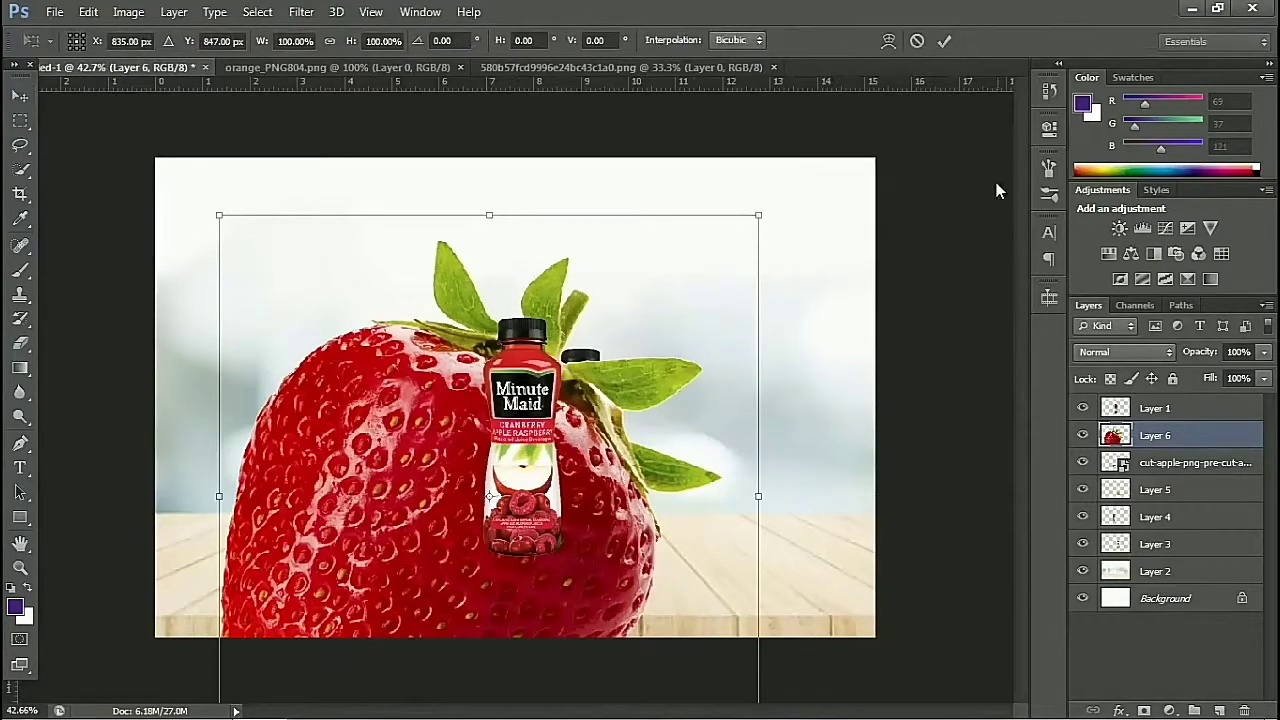
pyautogui.moveTo(760, 216); pyautogui.dragTo(501, 456)
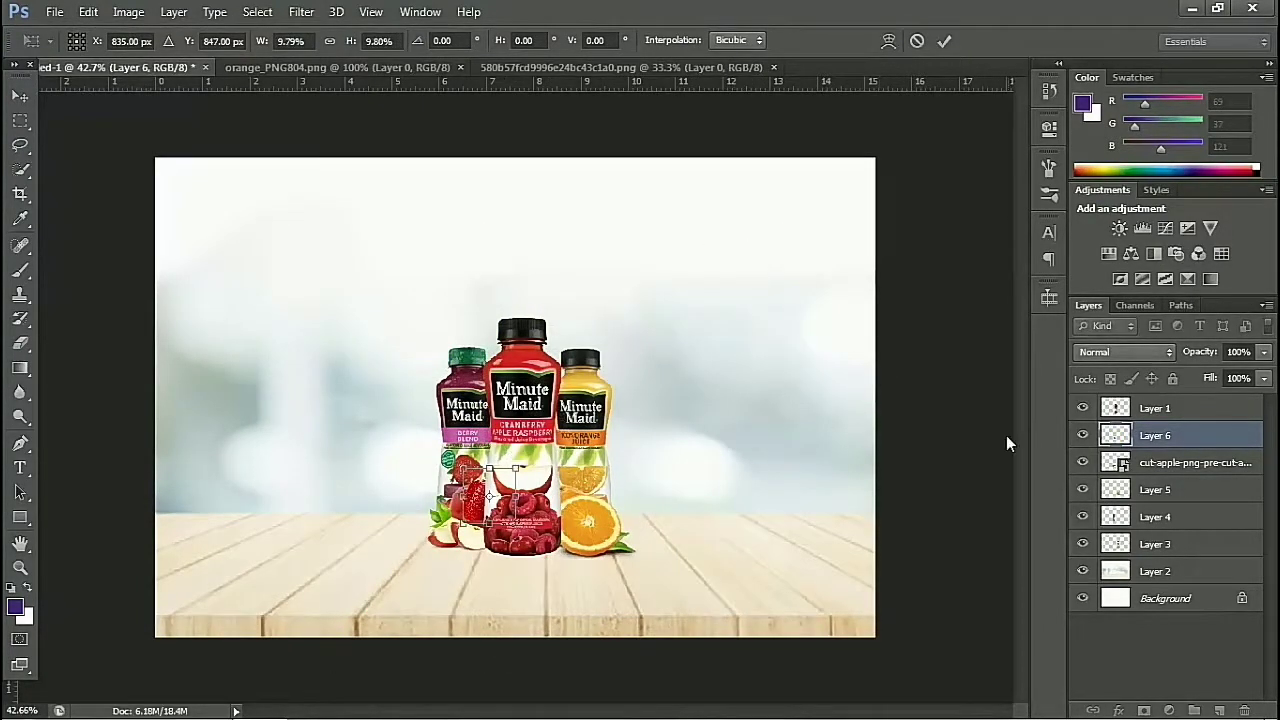
pyautogui.keyDown('alt'); pyautogui.scroll(5, 540, 458); pyautogui.keyUp('alt')
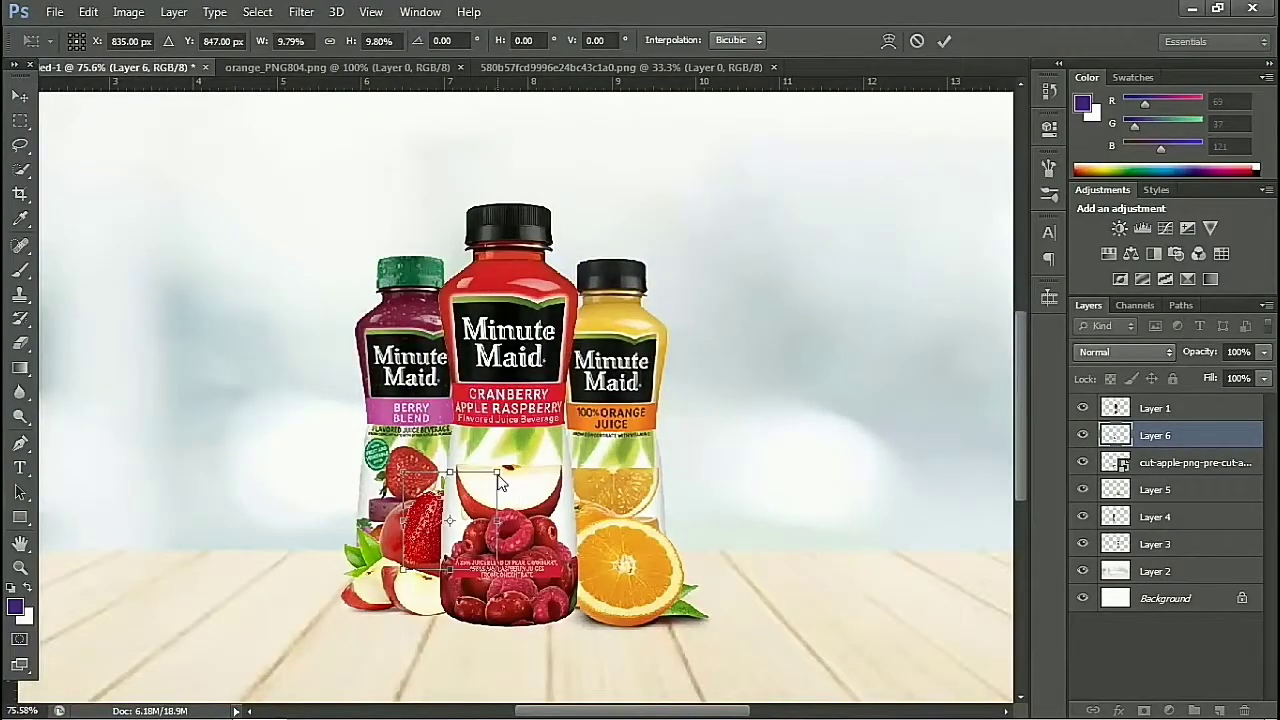
pyautogui.moveTo(498, 474); pyautogui.dragTo(485, 484)
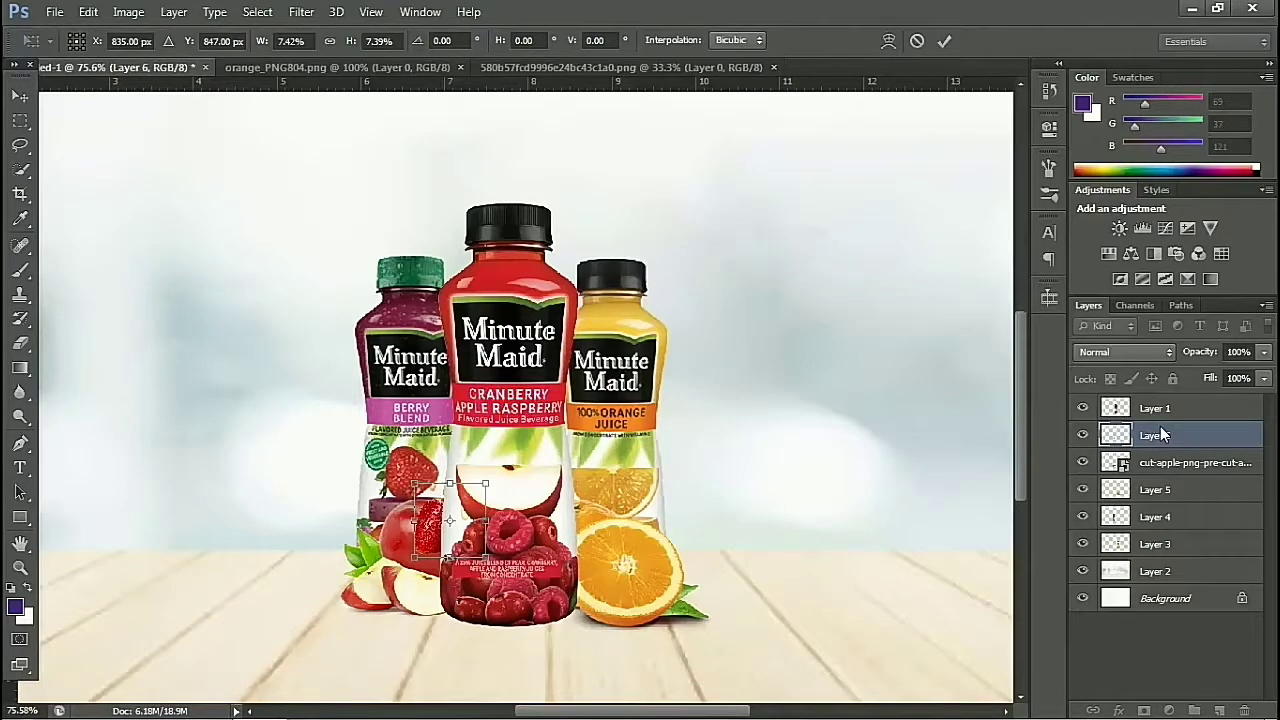
pyautogui.press('Return')
pyautogui.moveTo(1174, 434)
pyautogui.mouseDown()
pyautogui.moveTo(1187, 430)
pyautogui.moveTo(1186, 400)
pyautogui.mouseUp()
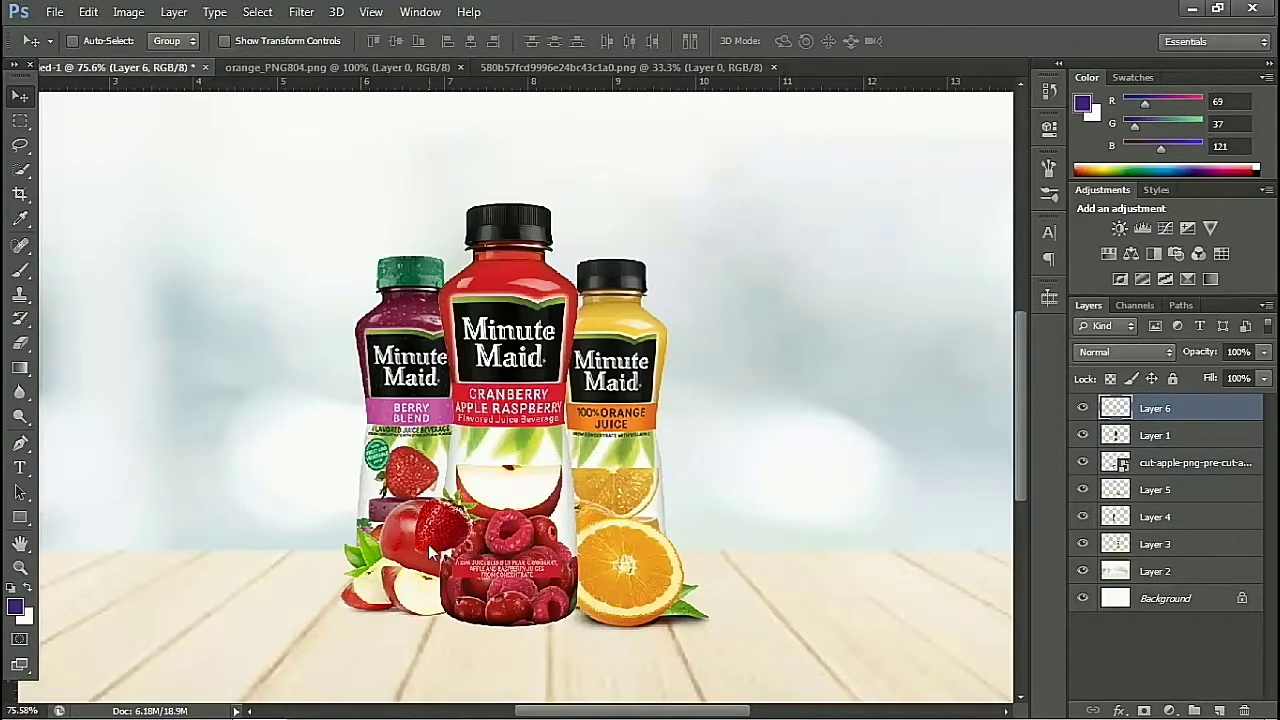
# Step: Move the strawberry to the bottle base and Alt-drag a copy to its right
pyautogui.moveTo(437, 537); pyautogui.dragTo(446, 622)
pyautogui.scroll(2, 487, 647)
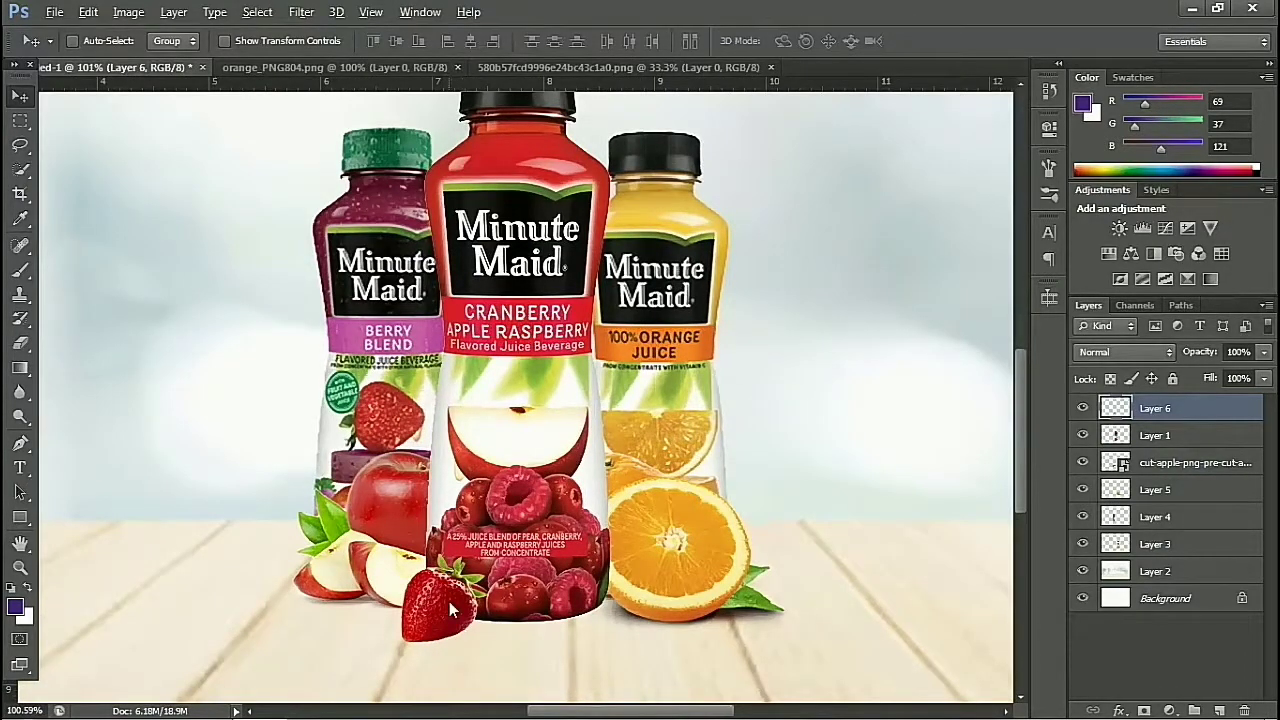
pyautogui.moveTo(449, 601); pyautogui.dragTo(530, 602)
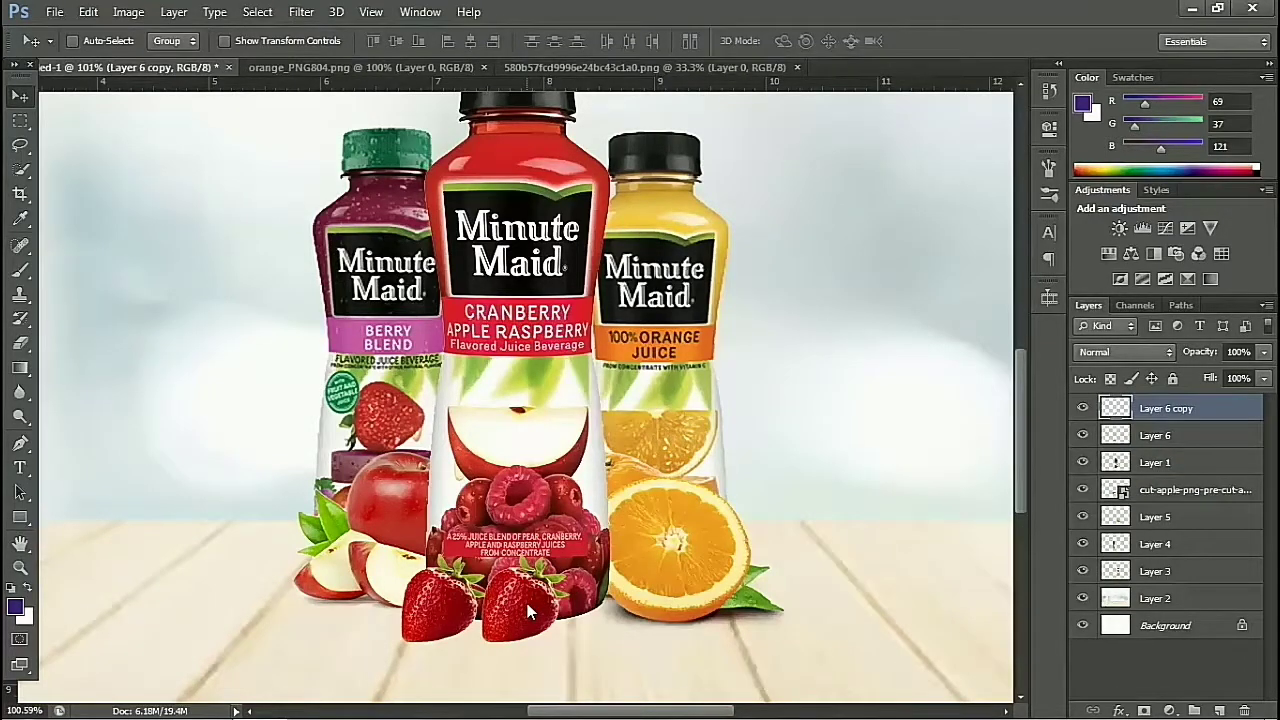
# Step: Flip the copied strawberry horizontally and shift it further right
pyautogui.hotkey('ctrl', 't')
pyautogui.rightClick(528, 604)
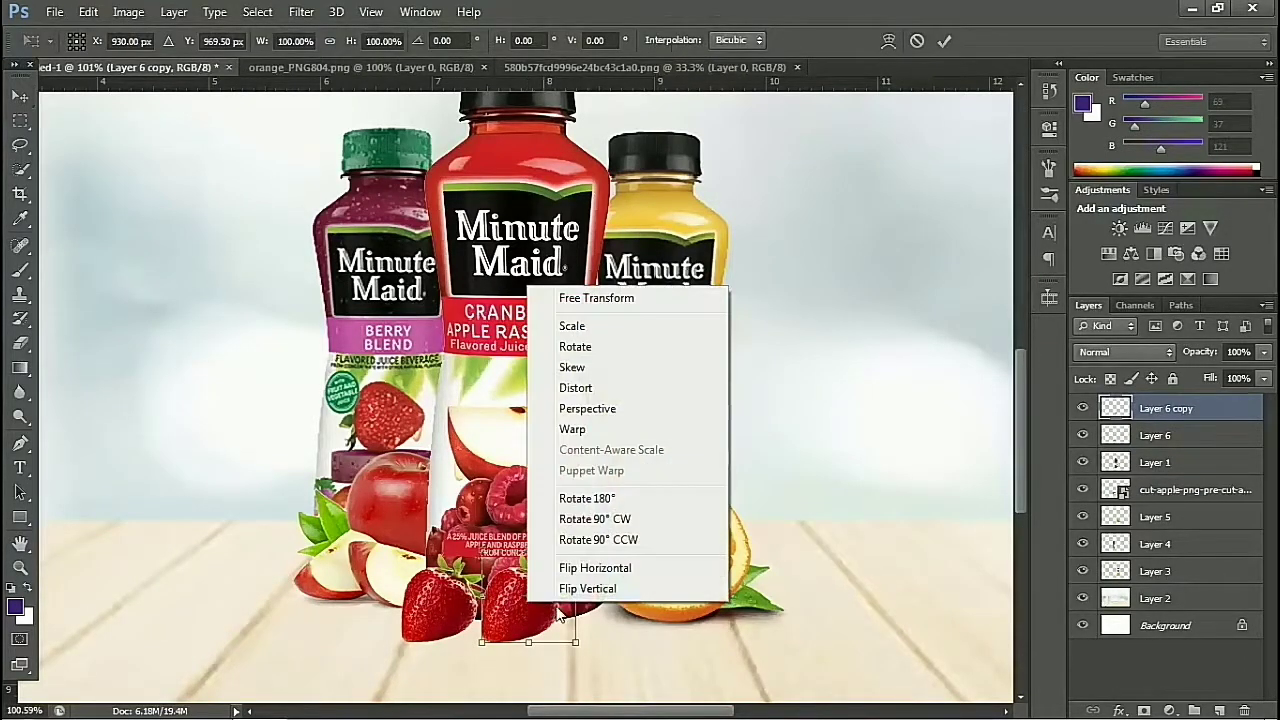
pyautogui.click(595, 567)
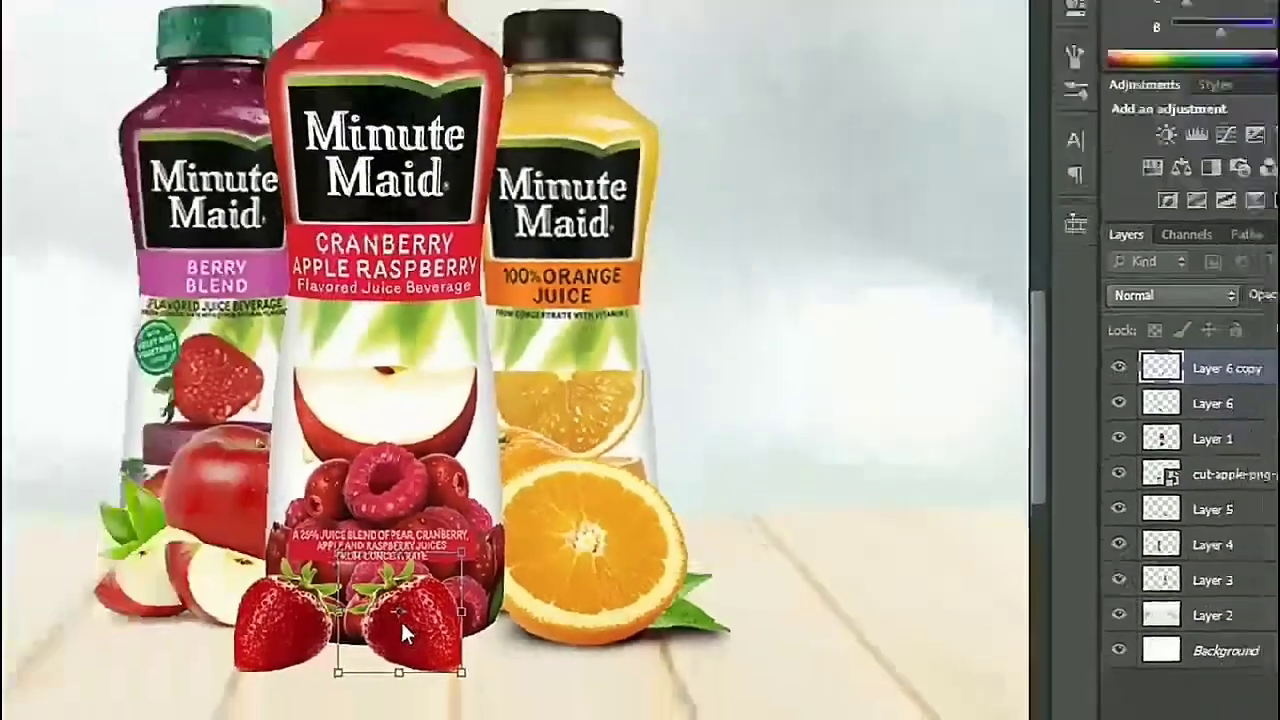
pyautogui.press('Return')
pyautogui.moveTo(541, 604)
pyautogui.mouseDown()
pyautogui.moveTo(583, 606)
pyautogui.moveTo(512, 620)
pyautogui.moveTo(633, 598)
pyautogui.mouseUp()
pyautogui.scroll(1, 520, 613)
pyautogui.scroll(2, 519, 628)
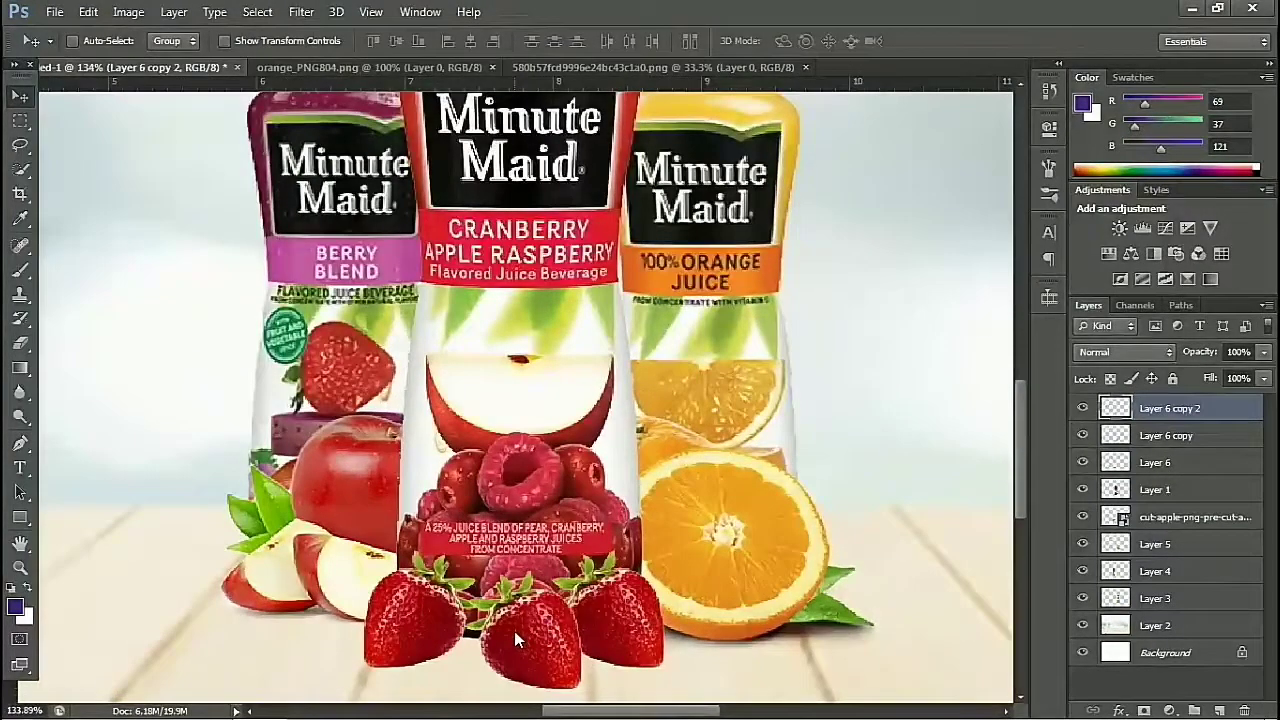
pyautogui.scroll(-1, 390, 442)
pyautogui.scroll(-1, 390, 442)
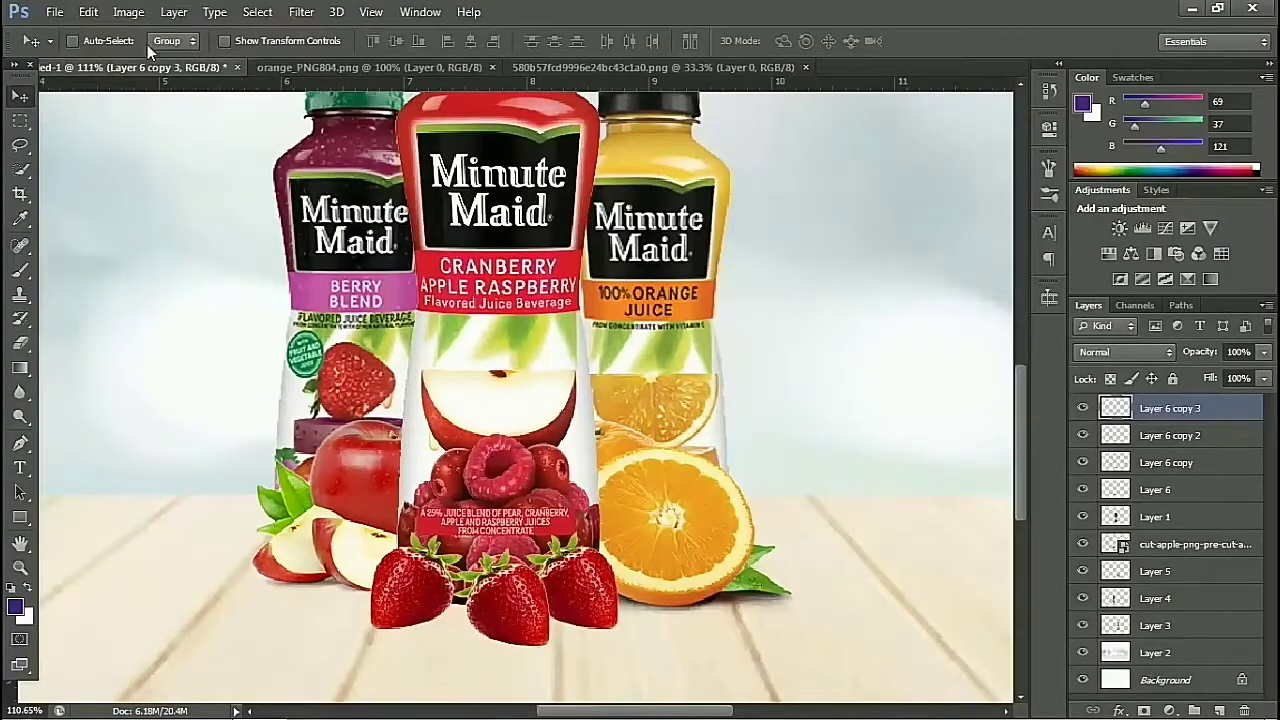
# Step: Close the orange and strawberry image documents
pyautogui.click(355, 66)
pyautogui.click(492, 67)
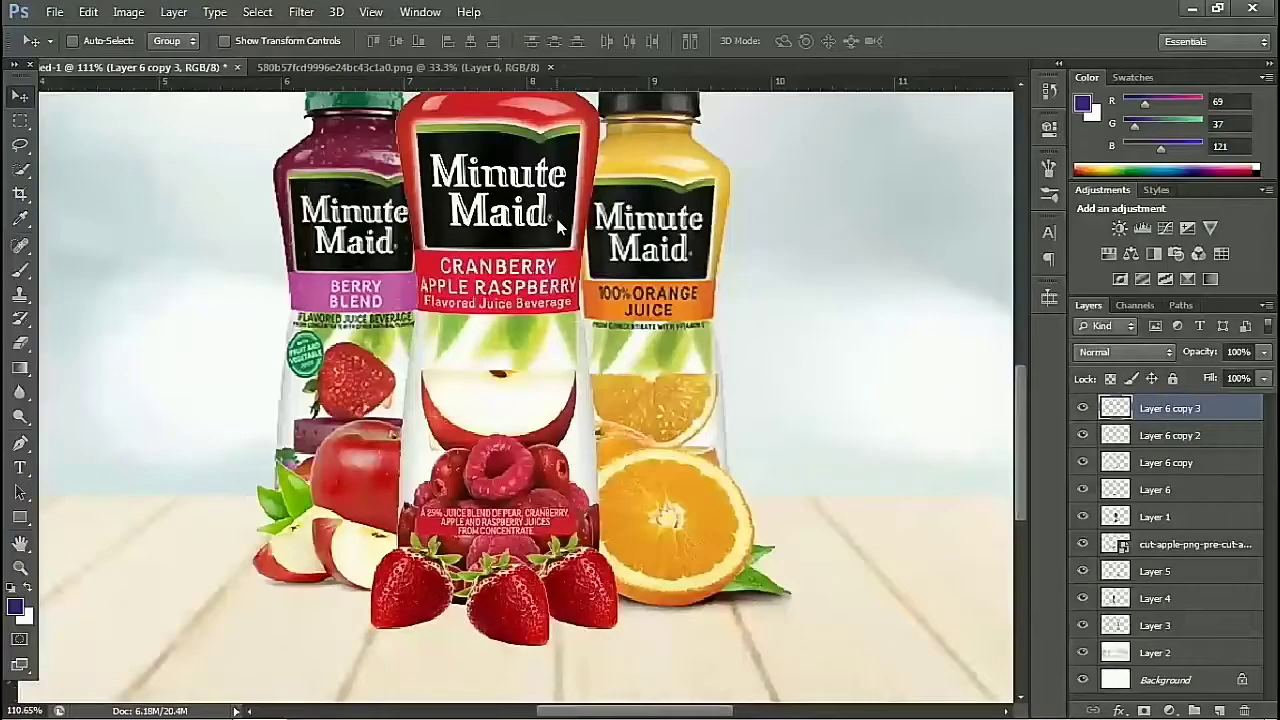
pyautogui.click(551, 67)
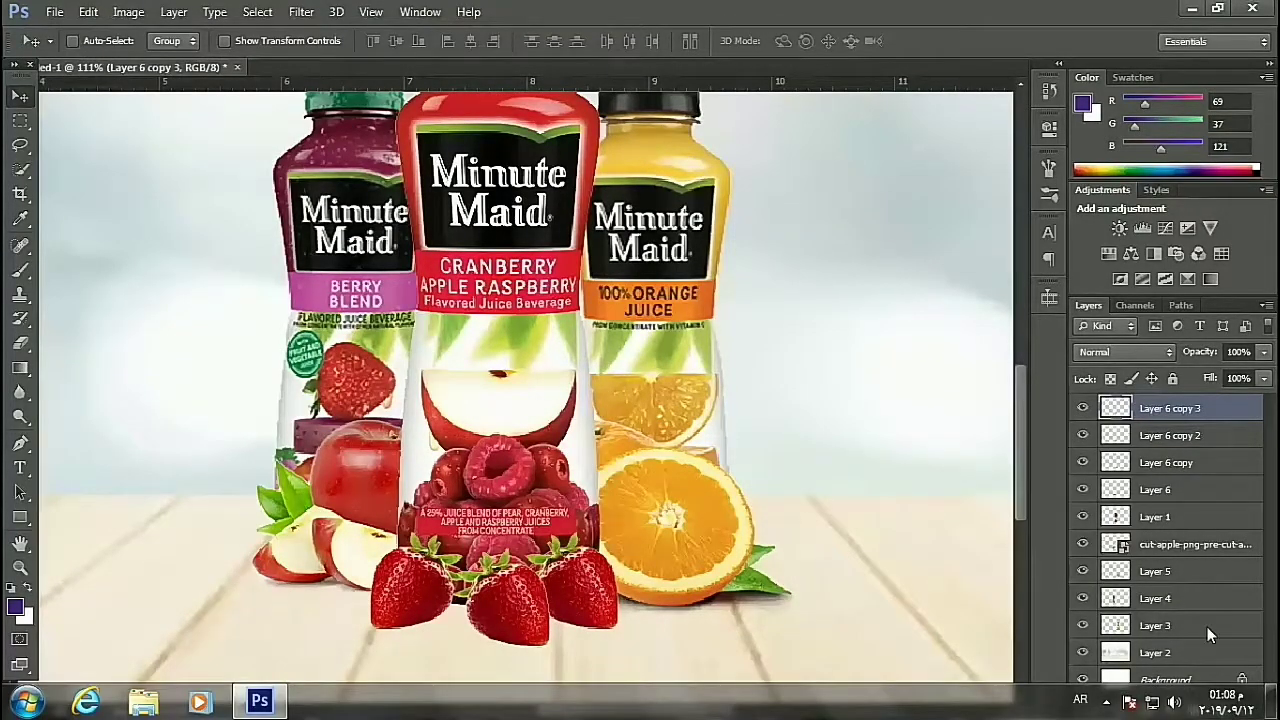
# Step: Add a new empty layer and move it below the apple slices layer
pyautogui.click(1221, 709)
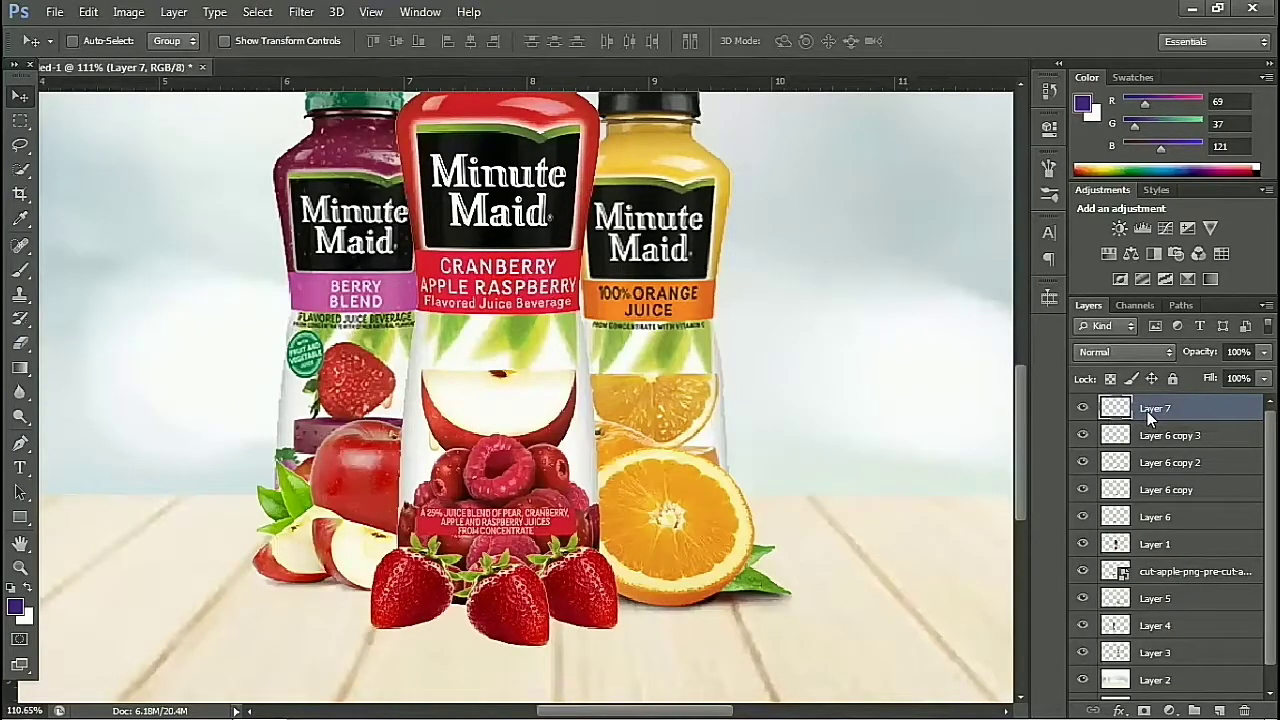
pyautogui.moveTo(1147, 411); pyautogui.dragTo(1157, 590)
pyautogui.scroll(3, 261, 604)
pyautogui.scroll(2, 200, 560)
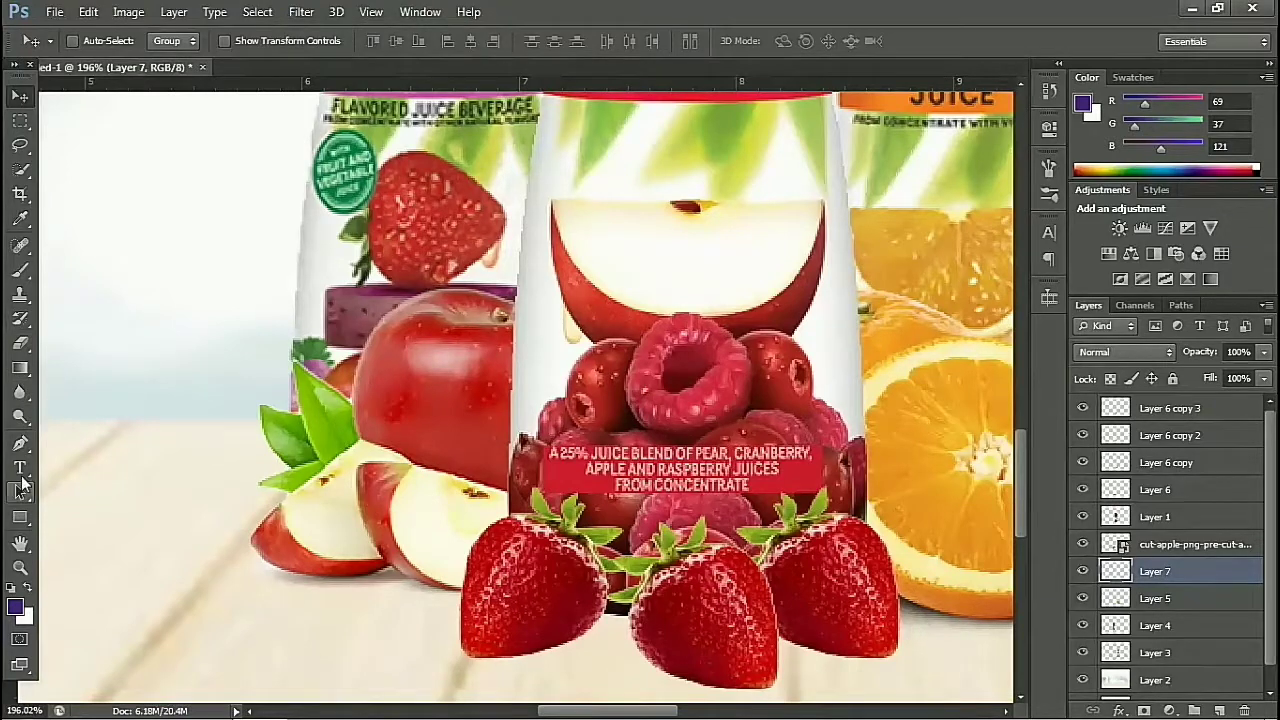
# Step: Select the Brush tool with a soft brush tip
pyautogui.click(30, 270)
pyautogui.rightClick(583, 382)
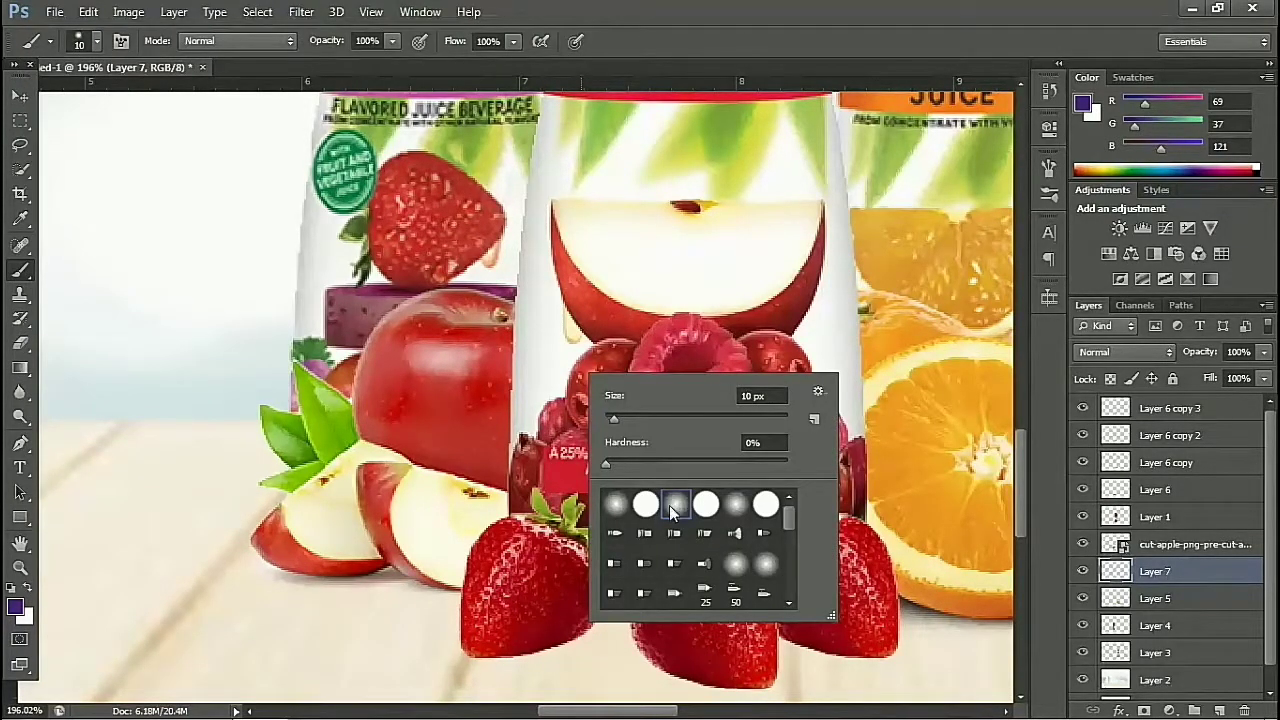
pyautogui.doubleClick(628, 505)
pyautogui.scroll(2, 467, 640)
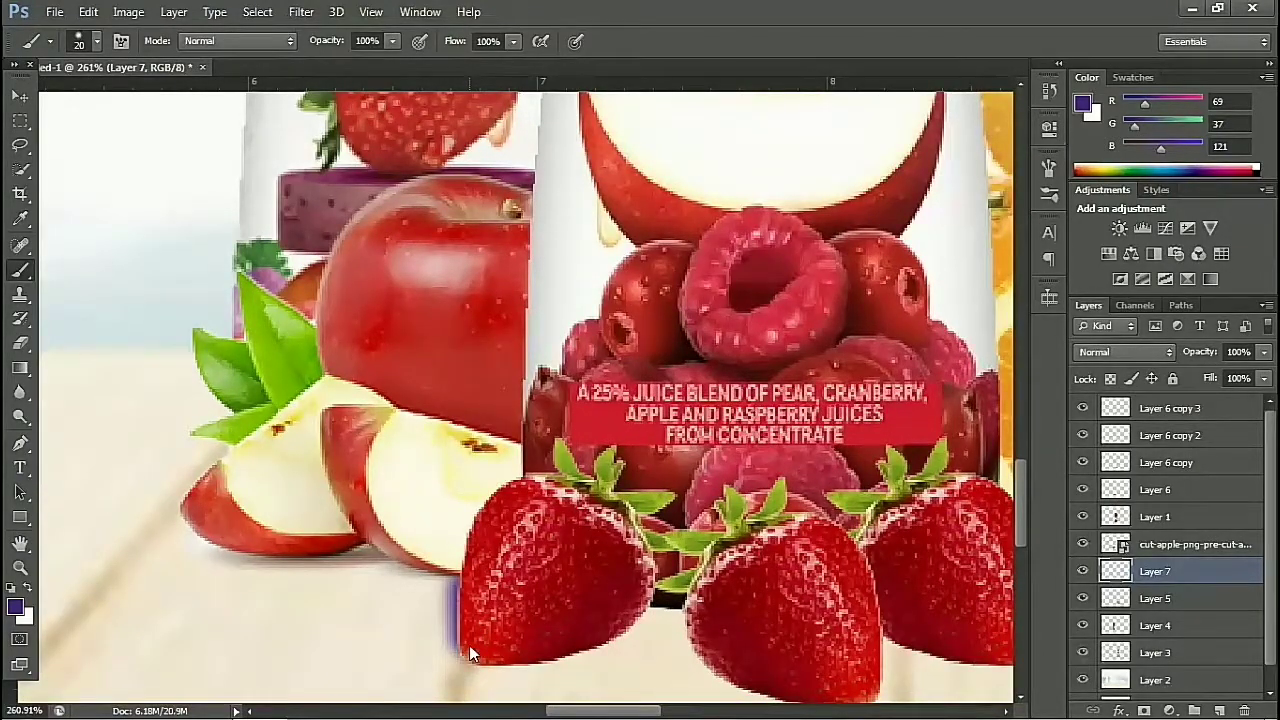
# Step: Undo the stray purple stroke and set the foreground colour to black
pyautogui.hotkey('ctrl', 'z')
pyautogui.click(15, 607)
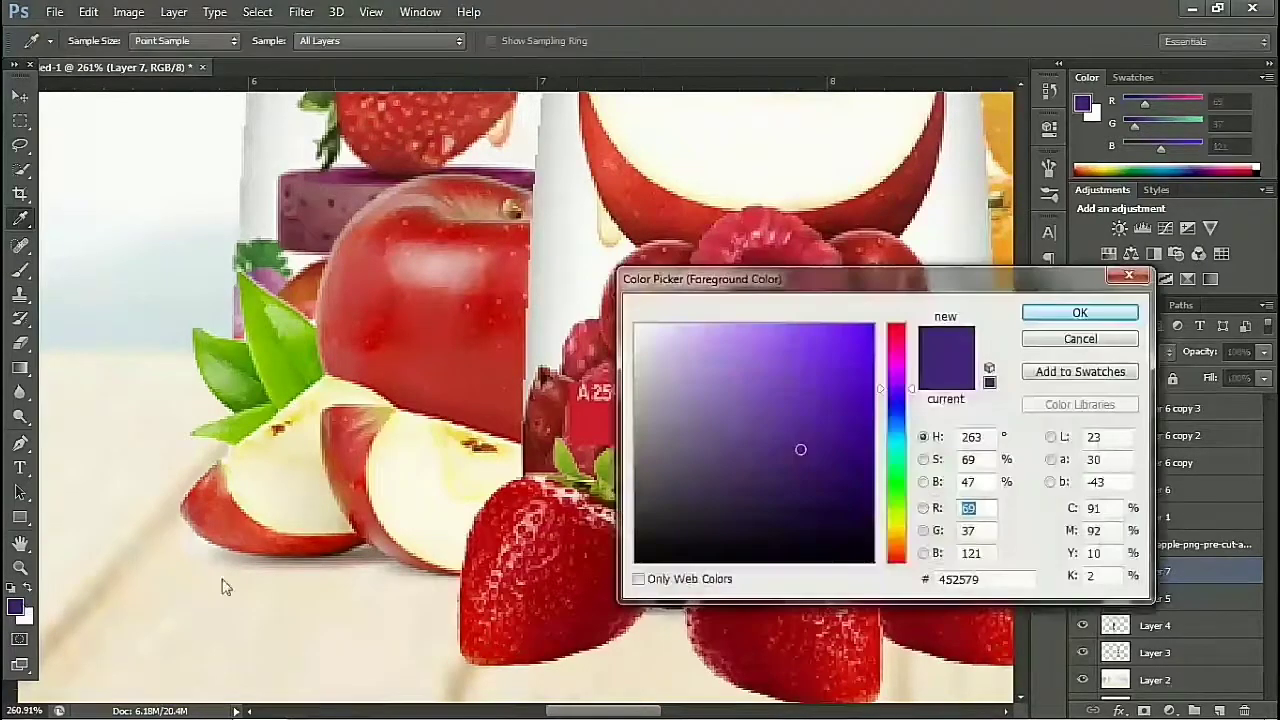
pyautogui.moveTo(737, 503); pyautogui.dragTo(616, 578)
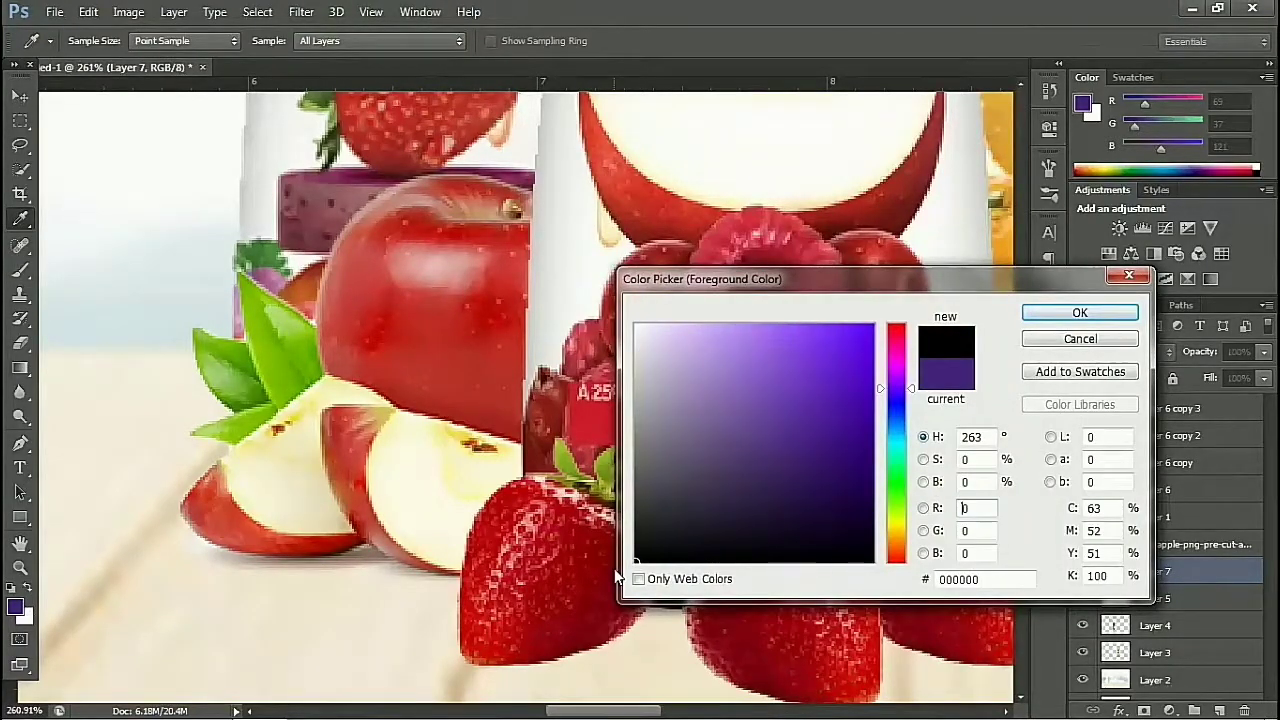
pyautogui.press('Return')
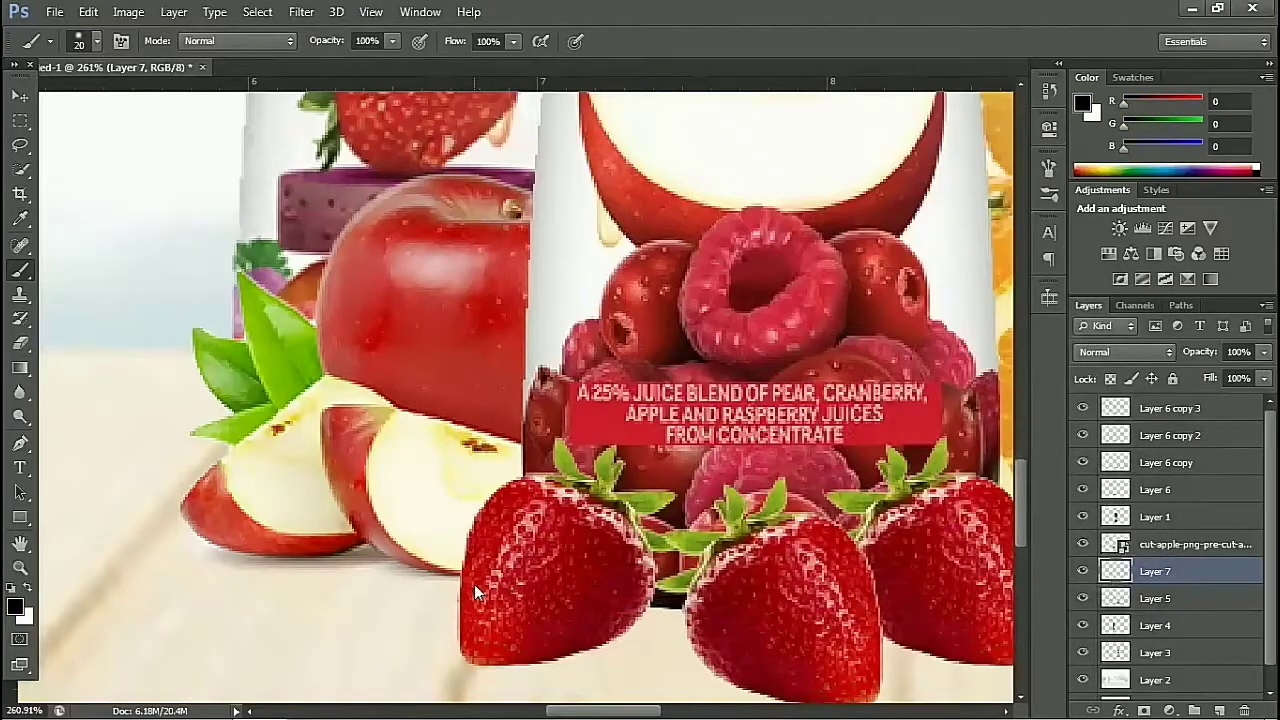
# Step: Paint black shadow along the bottom of the strawberries
pyautogui.moveTo(474, 670); pyautogui.dragTo(540, 668)
pyautogui.moveTo(684, 625); pyautogui.dragTo(760, 705)
pyautogui.scroll(-3, 759, 703)
pyautogui.scroll(-2, 759, 703)
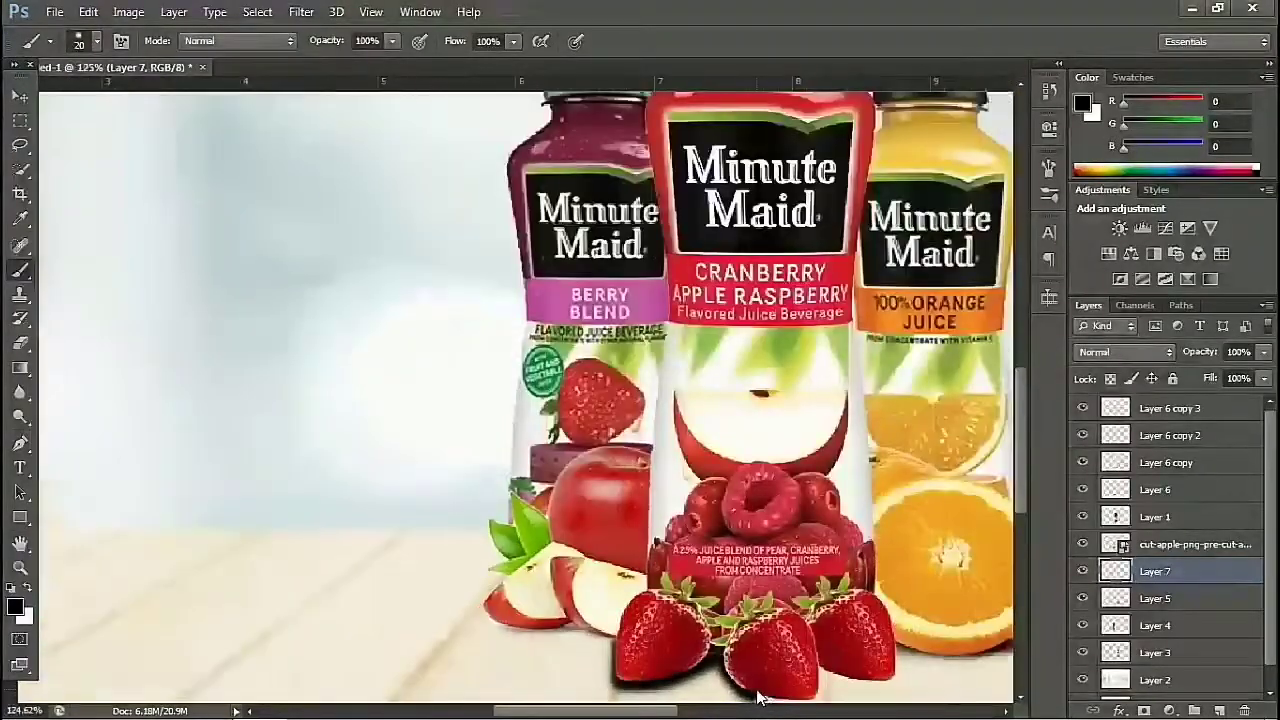
pyautogui.scroll(-2, 760, 704)
pyautogui.scroll(-1, 770, 707)
pyautogui.scroll(3, 778, 711)
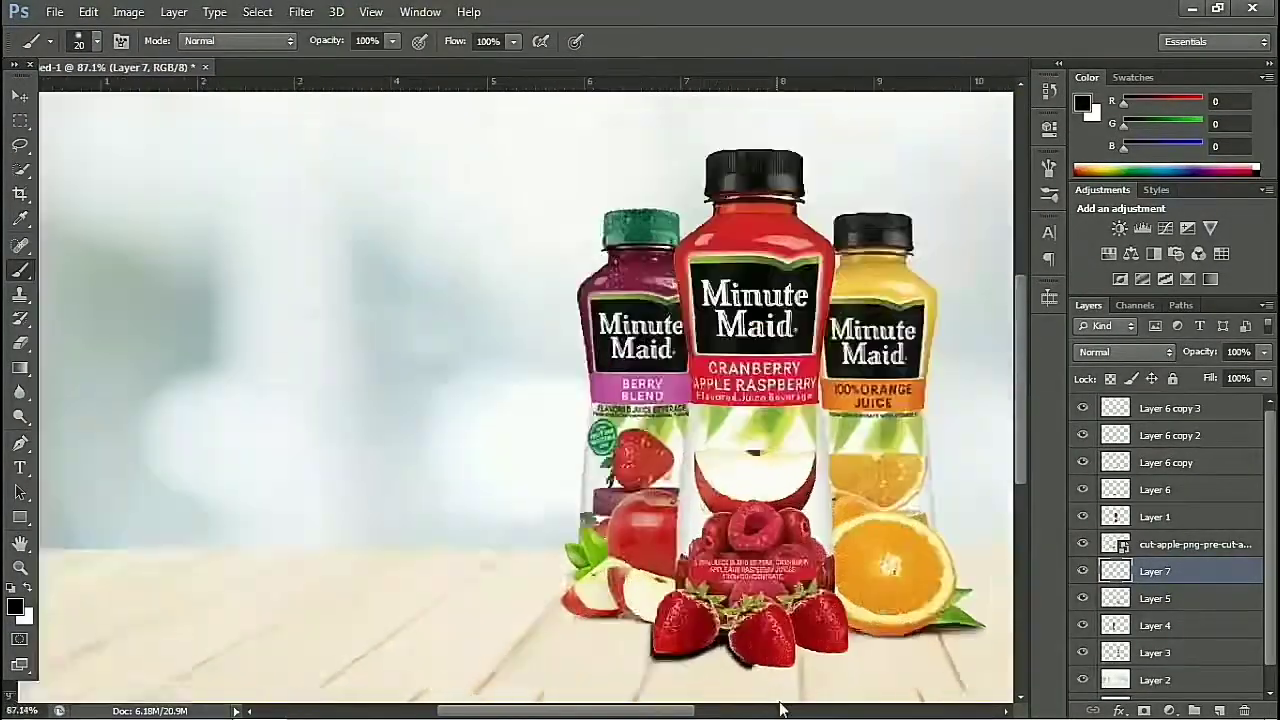
pyautogui.scroll(3, 772, 700)
pyautogui.scroll(3, 768, 680)
pyautogui.scroll(3, 766, 663)
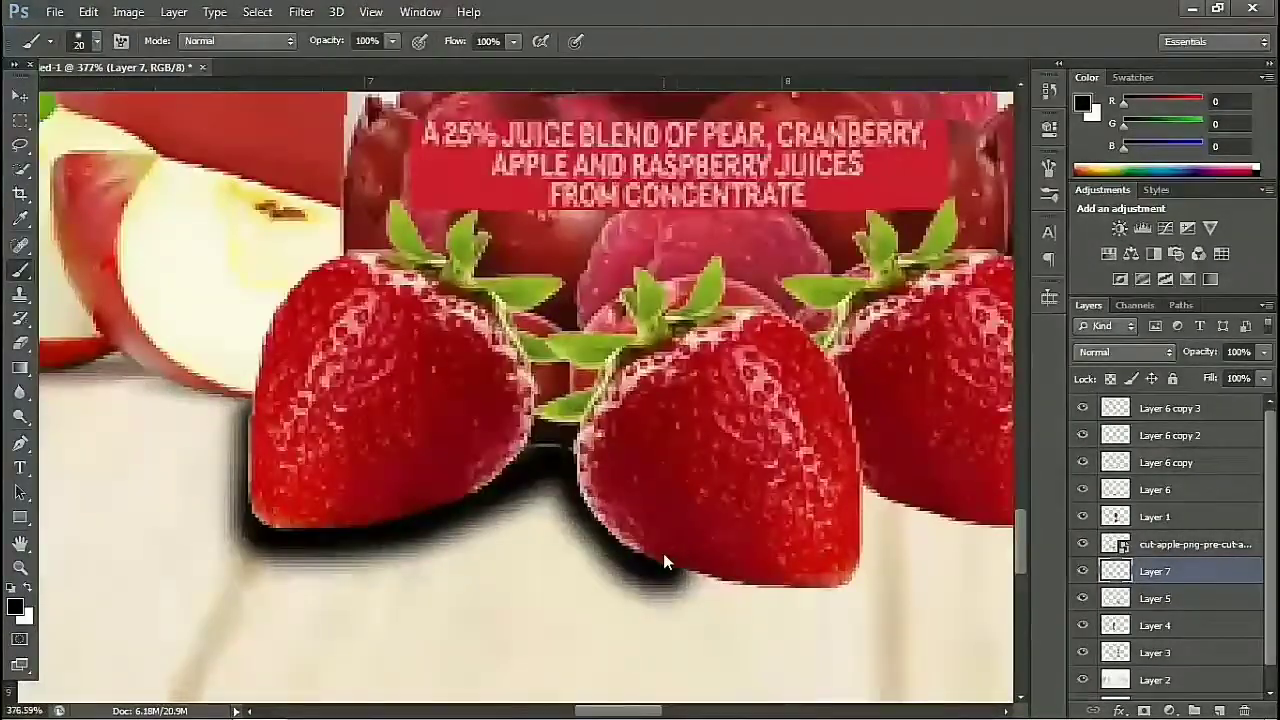
# Step: Extend the shadow rightward under the strawberries, undoing one misplaced stroke
pyautogui.moveTo(665, 562); pyautogui.dragTo(736, 588)
pyautogui.moveTo(860, 610); pyautogui.dragTo(988, 522)
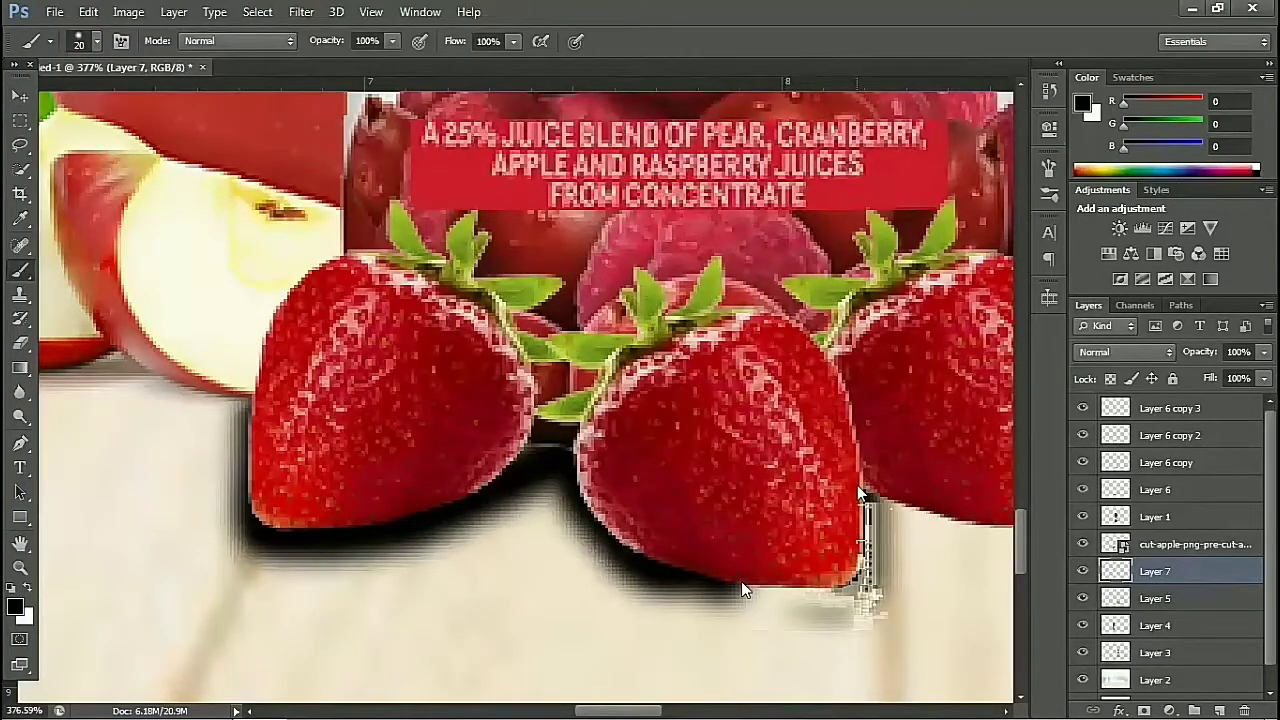
pyautogui.hotkey('ctrl', 'z')
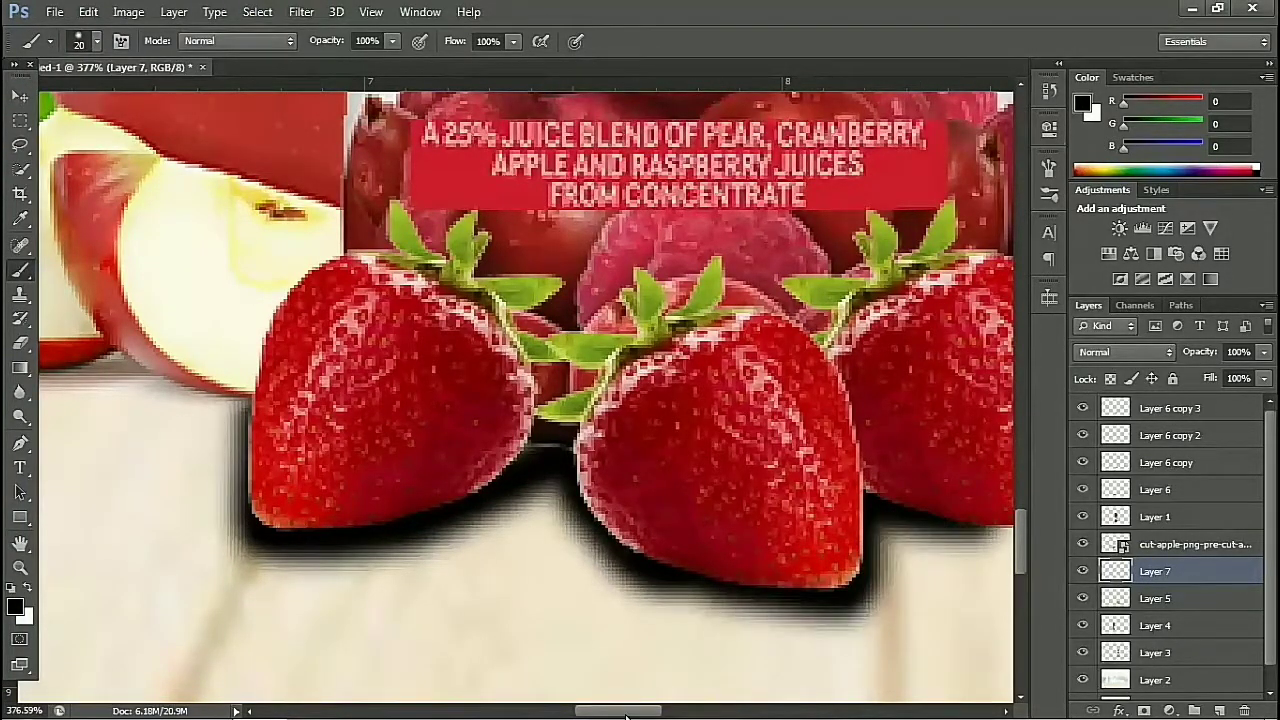
pyautogui.moveTo(646, 710); pyautogui.dragTo(696, 710)
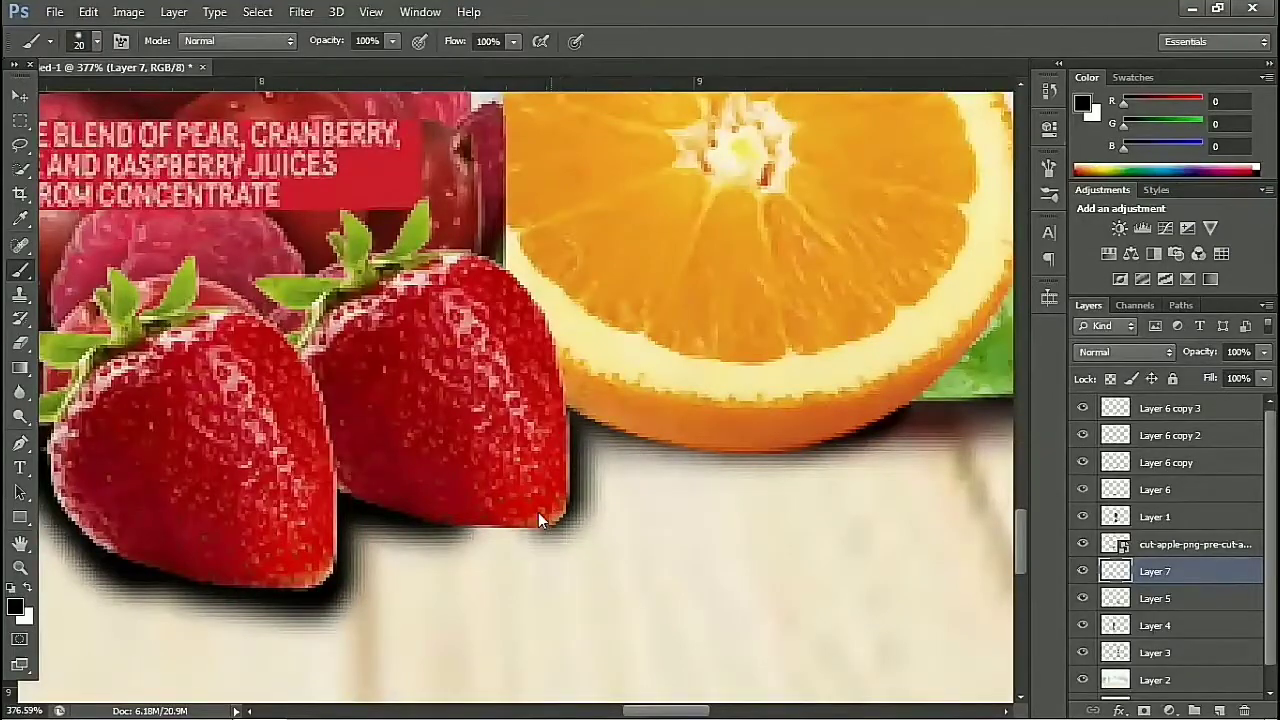
pyautogui.scroll(-2, 440, 506)
pyautogui.scroll(-2, 453, 497)
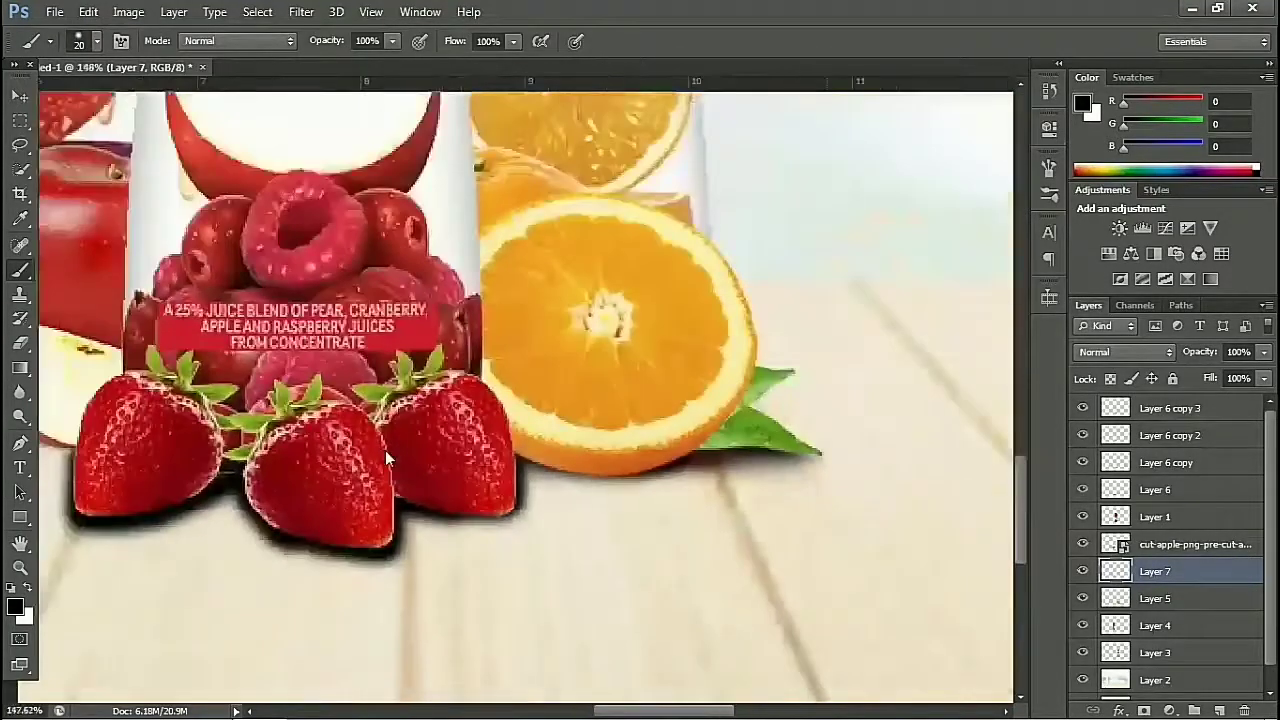
pyautogui.scroll(-2, 385, 450)
# Step: Apply a Box Blur with radius 11 to the shadow and fit the composition in the window
pyautogui.click(301, 12)
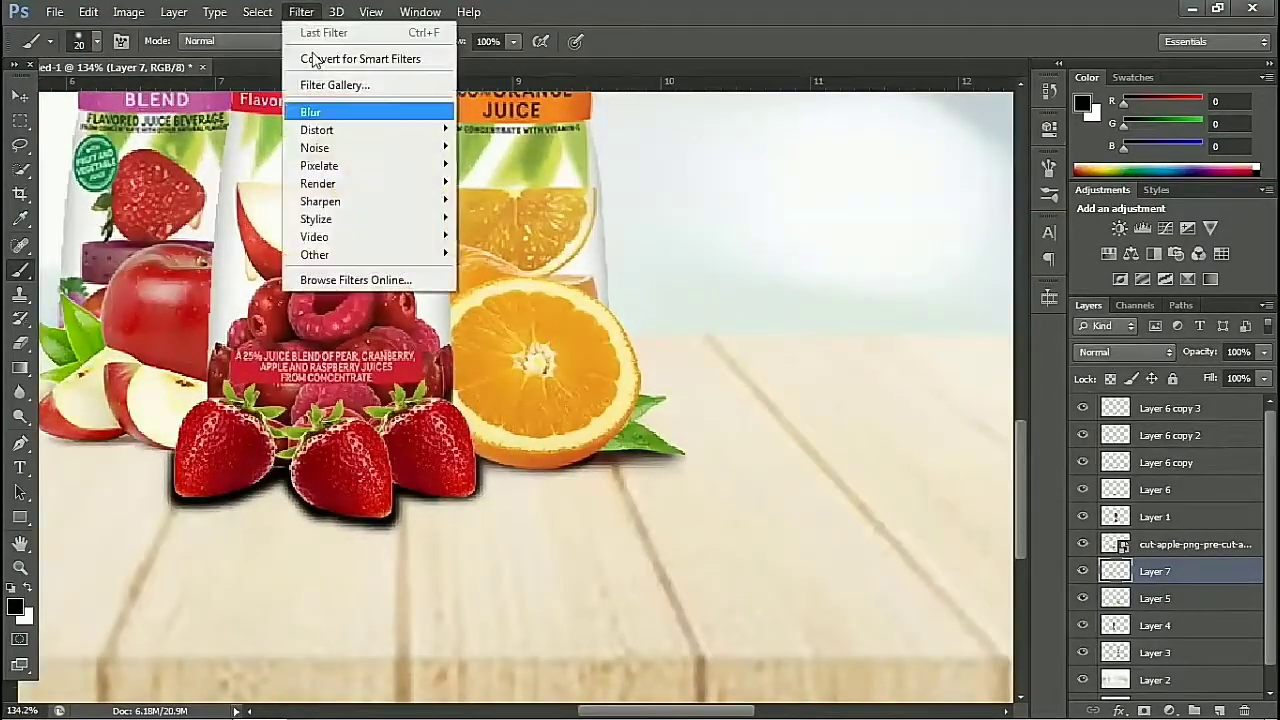
pyautogui.moveTo(730, 224)
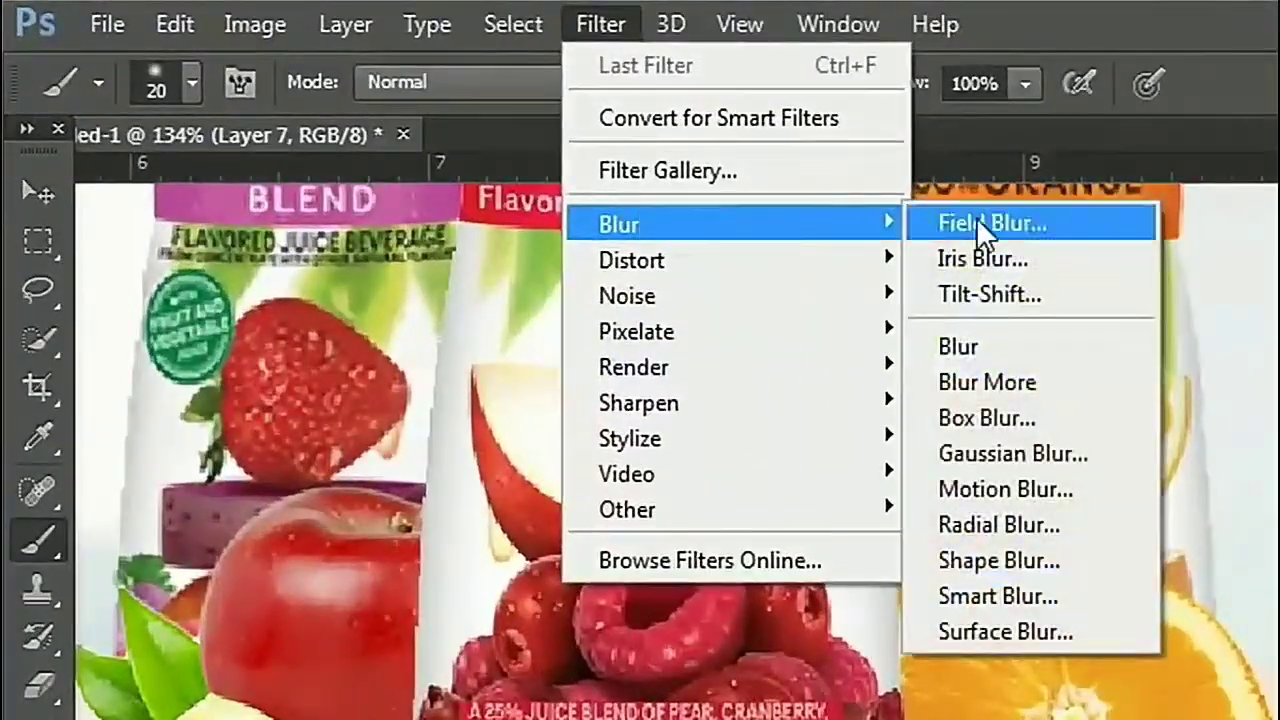
pyautogui.click(1016, 424)
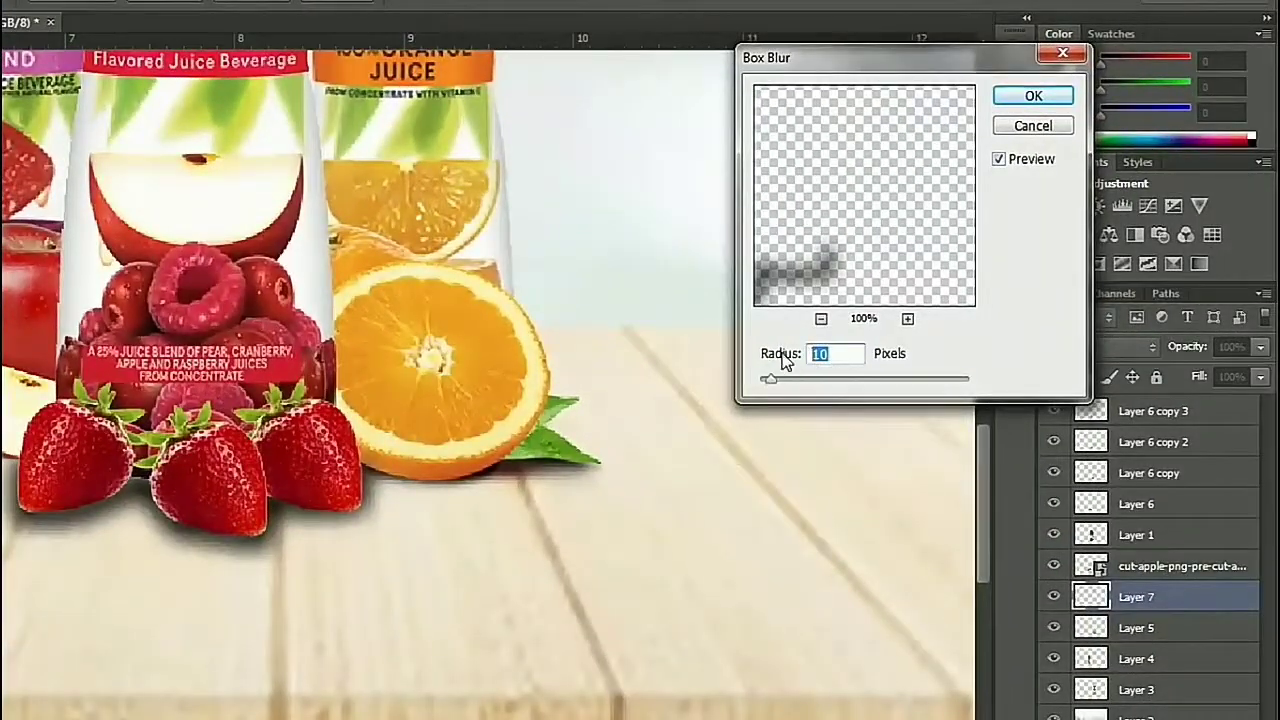
pyautogui.write('8')
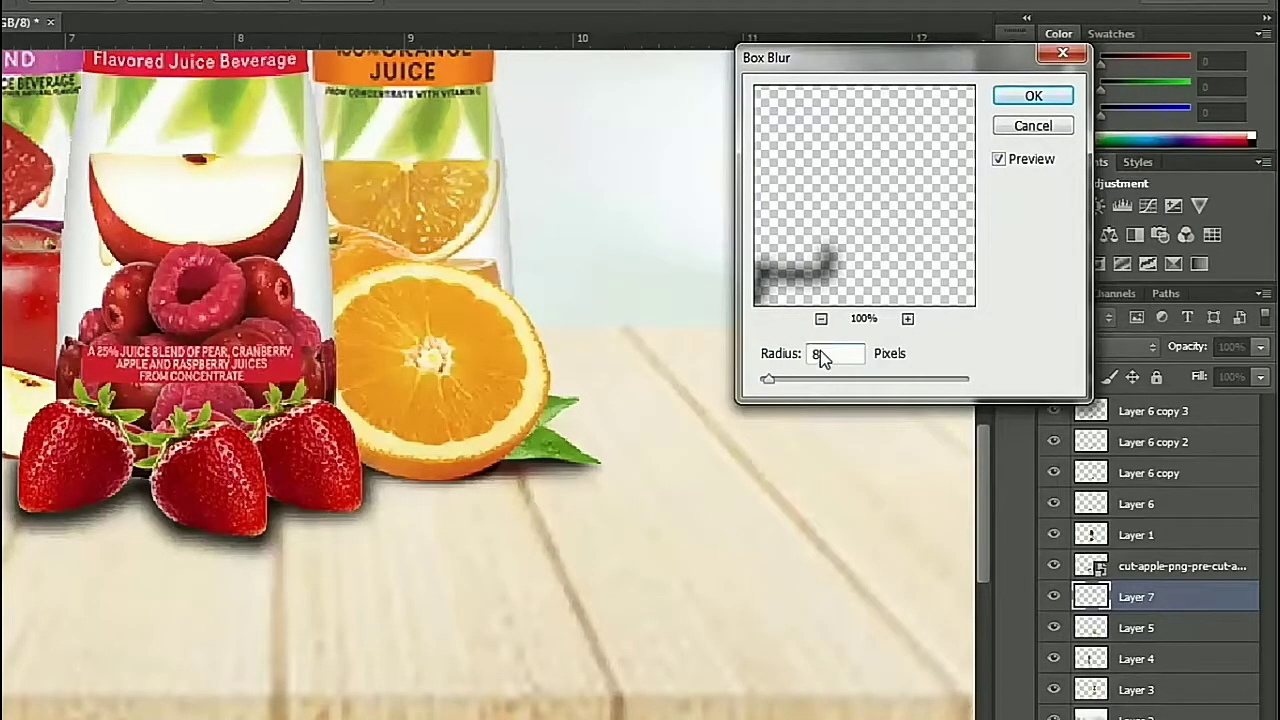
pyautogui.moveTo(817, 353); pyautogui.dragTo(801, 353)
pyautogui.write('11')
pyautogui.press('Return')
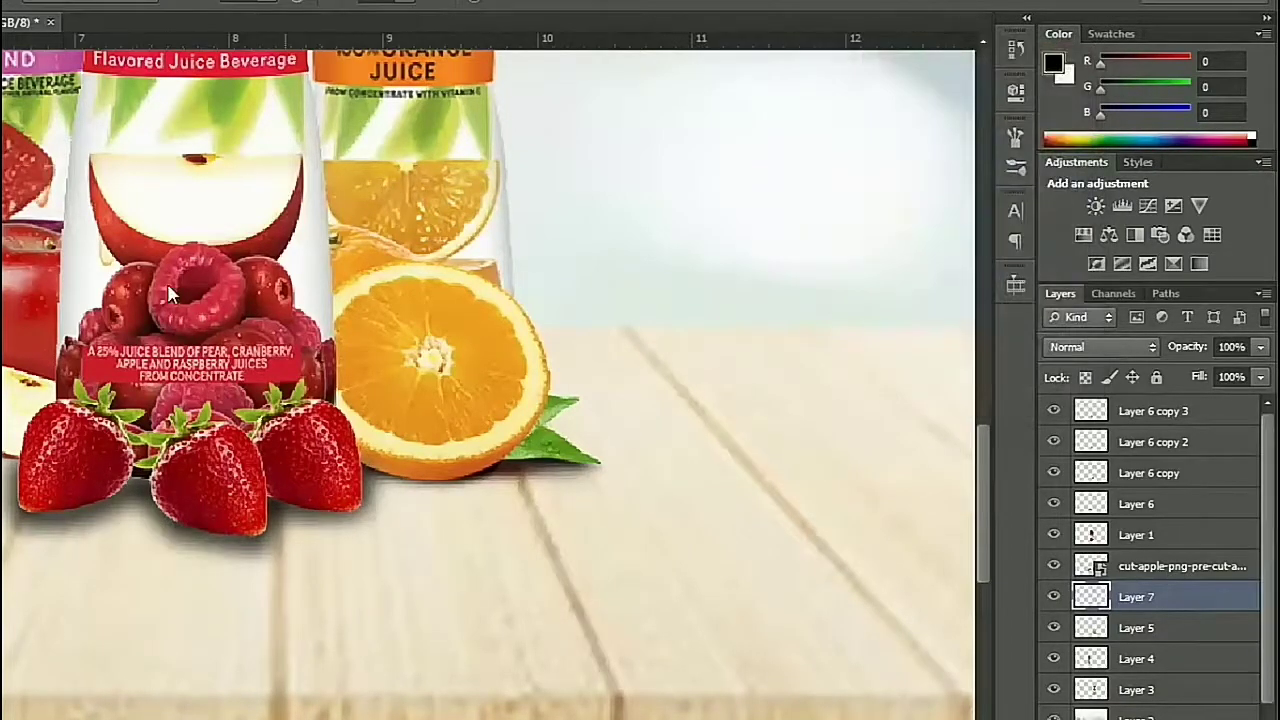
pyautogui.hotkey('ctrl', '0')
pyautogui.scroll(2, 588, 560)
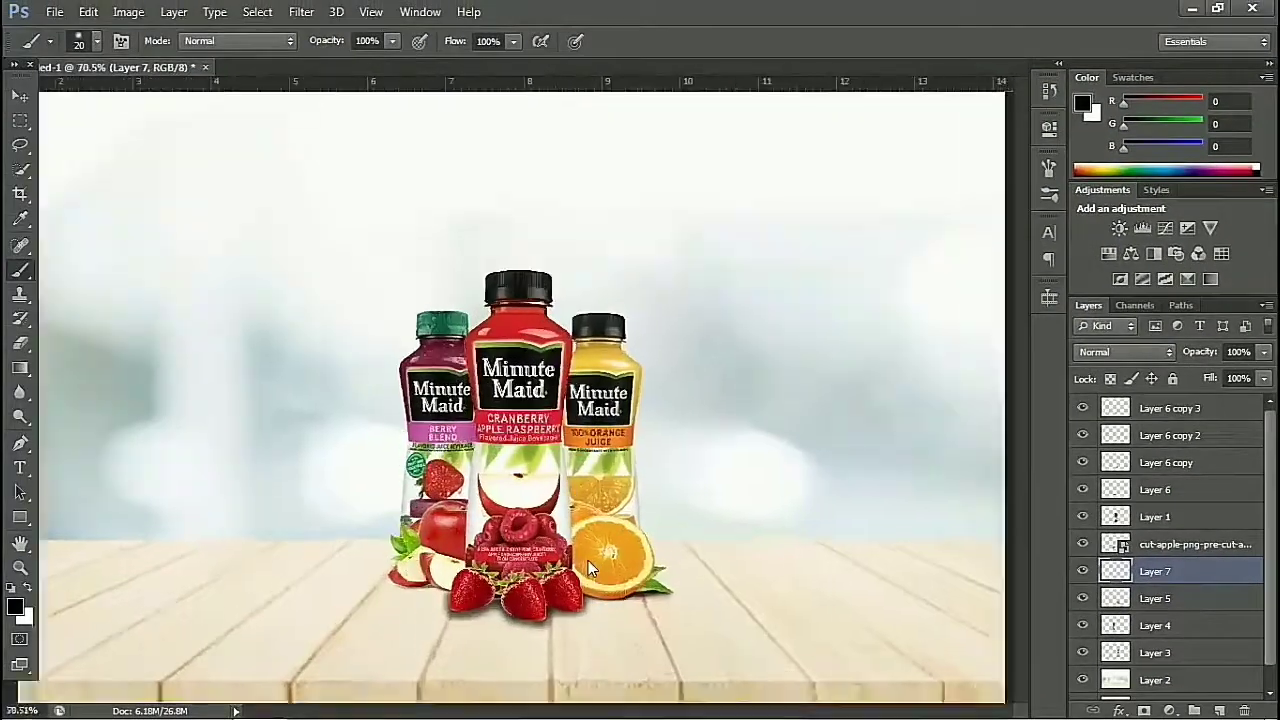
pyautogui.scroll(1, 584, 559)
pyautogui.scroll(2, 567, 558)
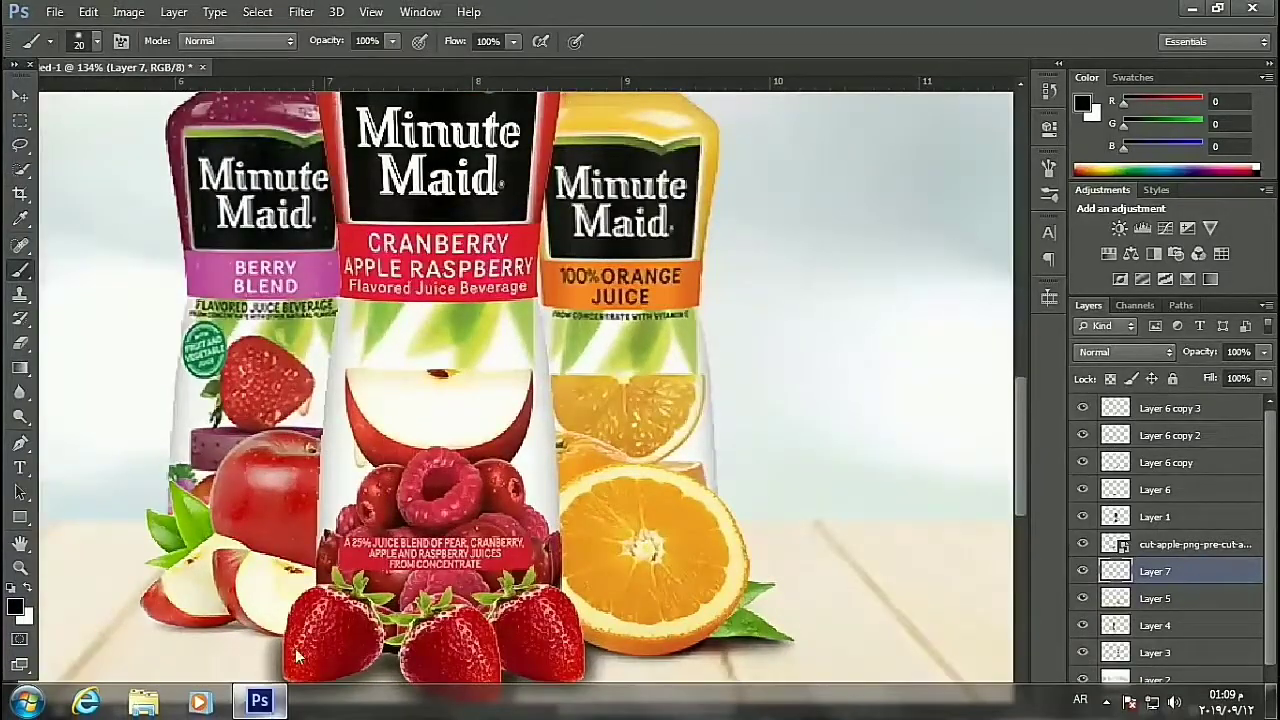
pyautogui.scroll(1, 639, 491)
pyautogui.moveTo(1013, 476); pyautogui.dragTo(1019, 524)
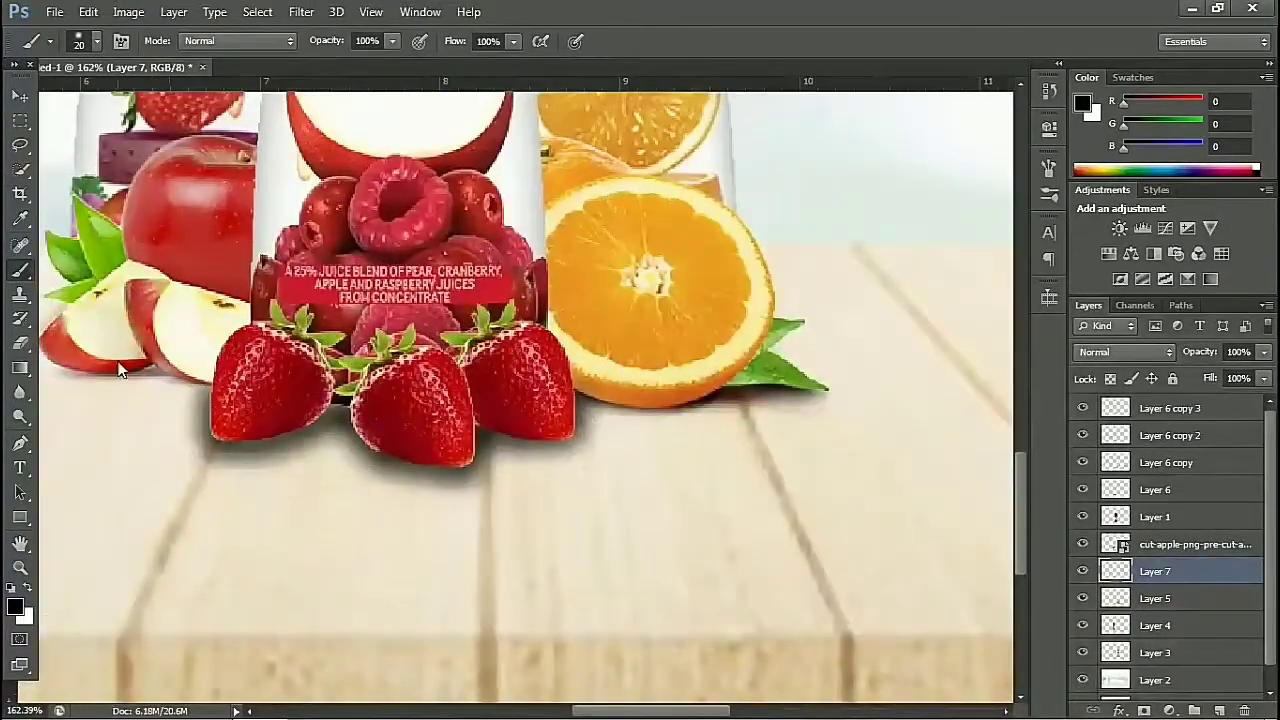
pyautogui.scroll(2, 141, 364)
pyautogui.scroll(2, 141, 364)
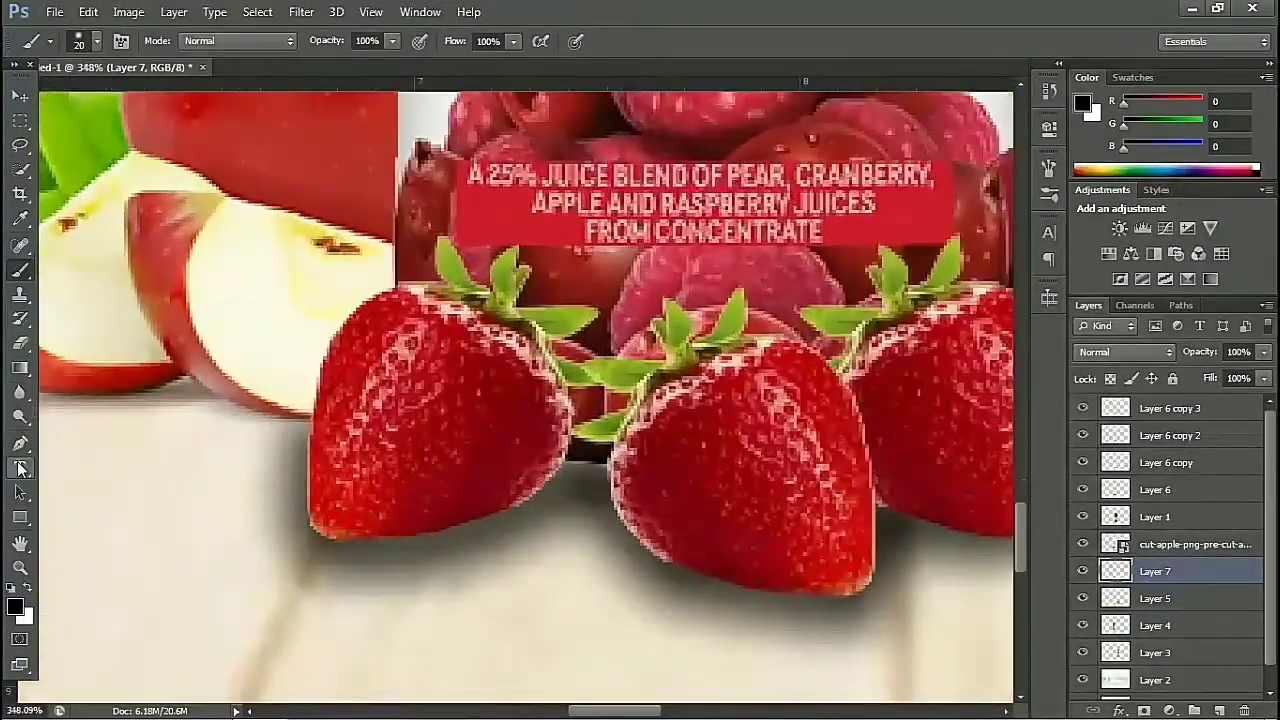
# Step: Try erasing part of the shadow left of the strawberry, then undo it
pyautogui.click(20, 342)
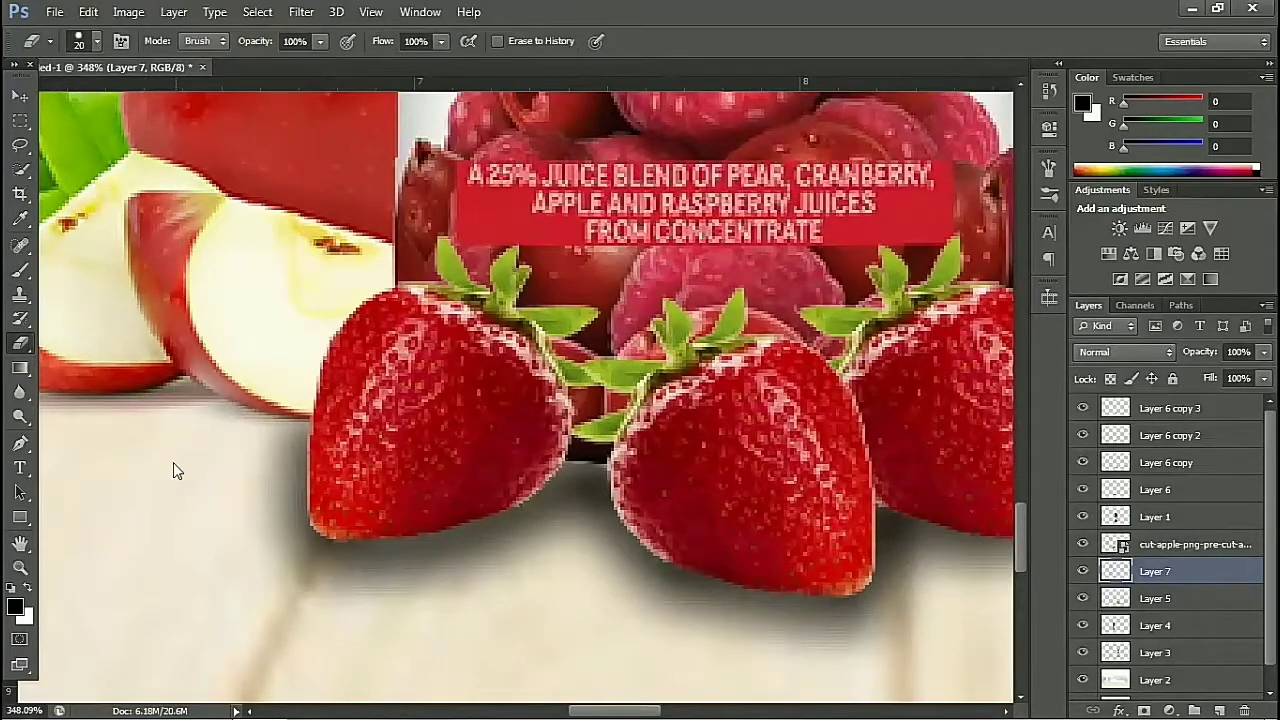
pyautogui.scroll(2, 171, 466)
pyautogui.scroll(2, 229, 477)
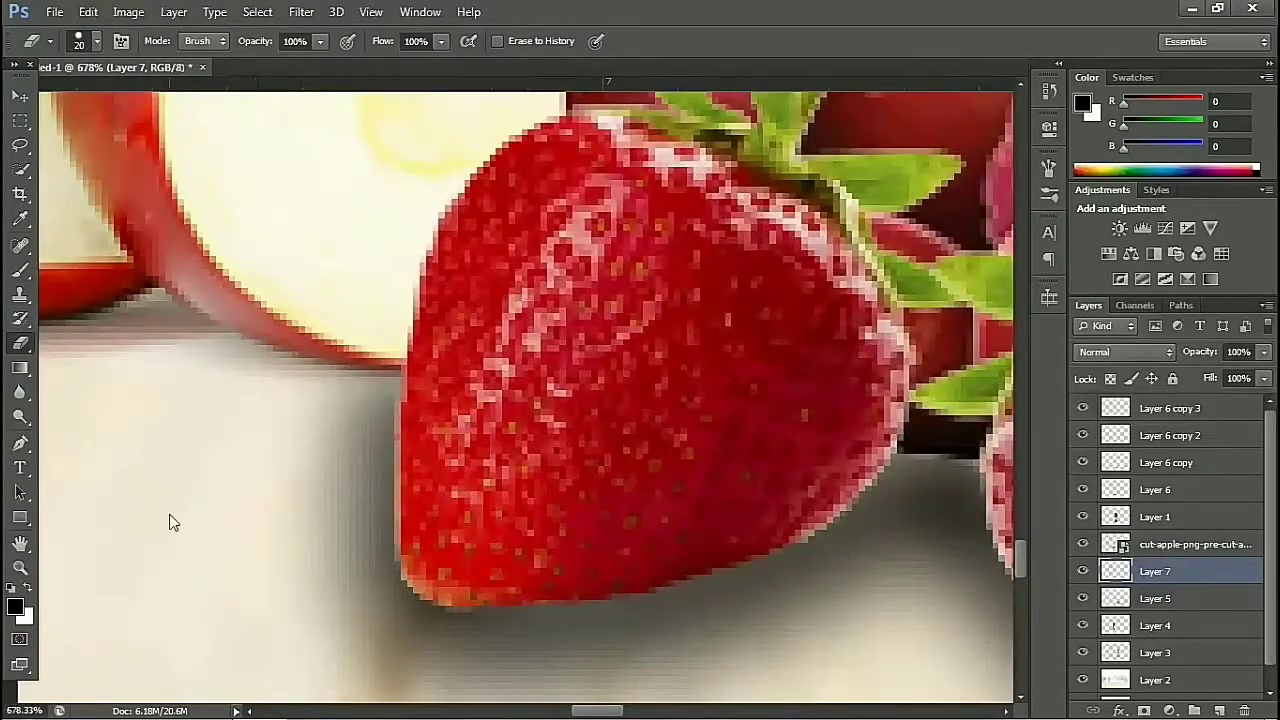
pyautogui.moveTo(335, 440); pyautogui.dragTo(372, 317)
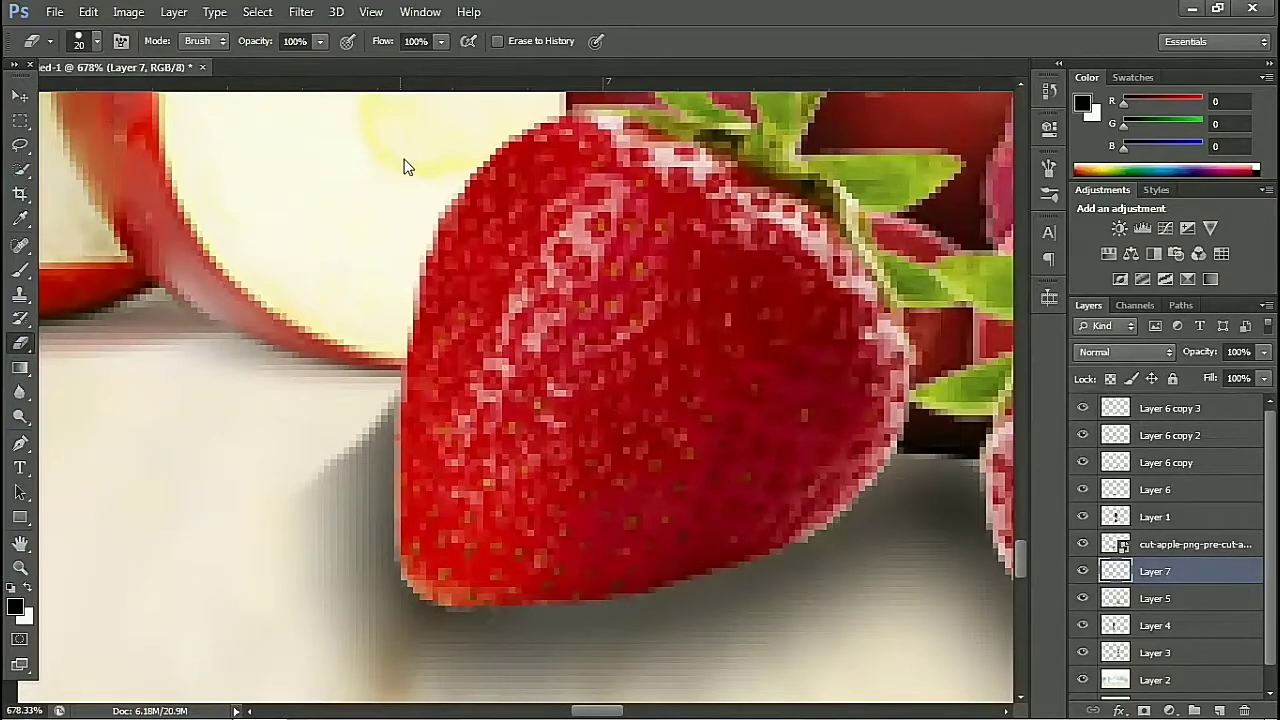
pyautogui.hotkey('ctrl', 'z')
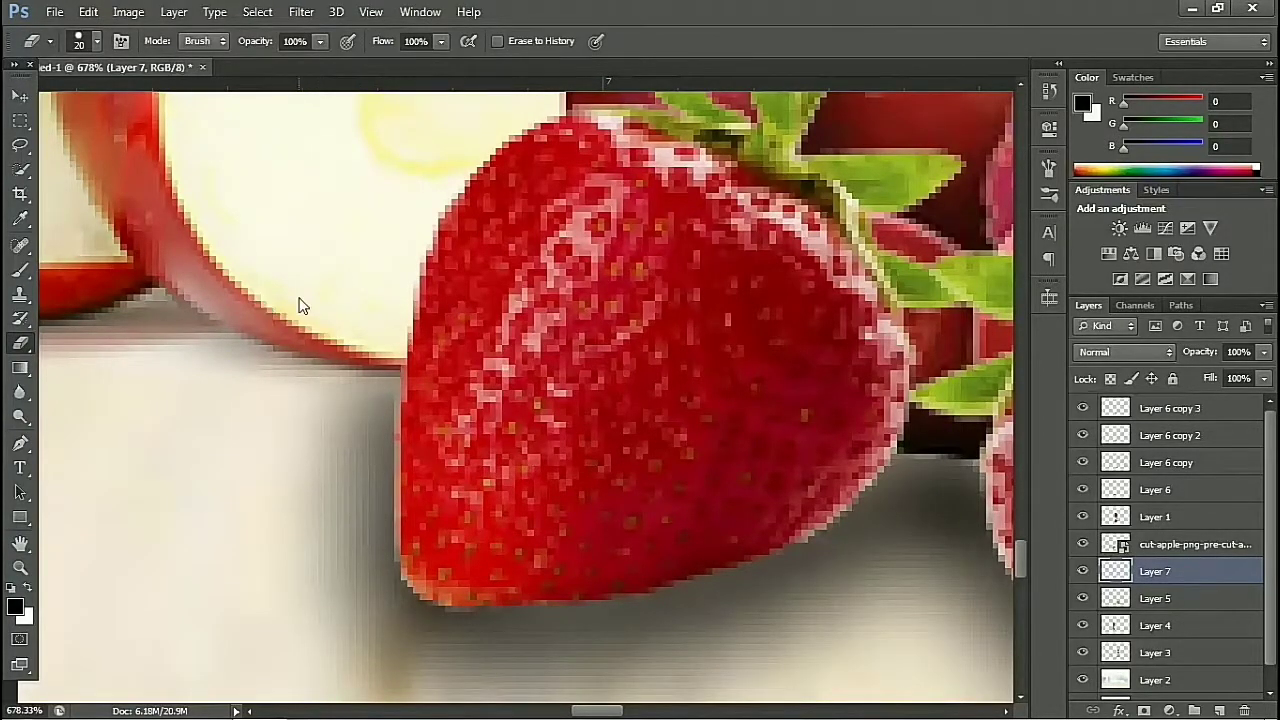
pyautogui.scroll(-4, 303, 305)
pyautogui.scroll(-2, 655, 192)
pyautogui.scroll(-3, 721, 195)
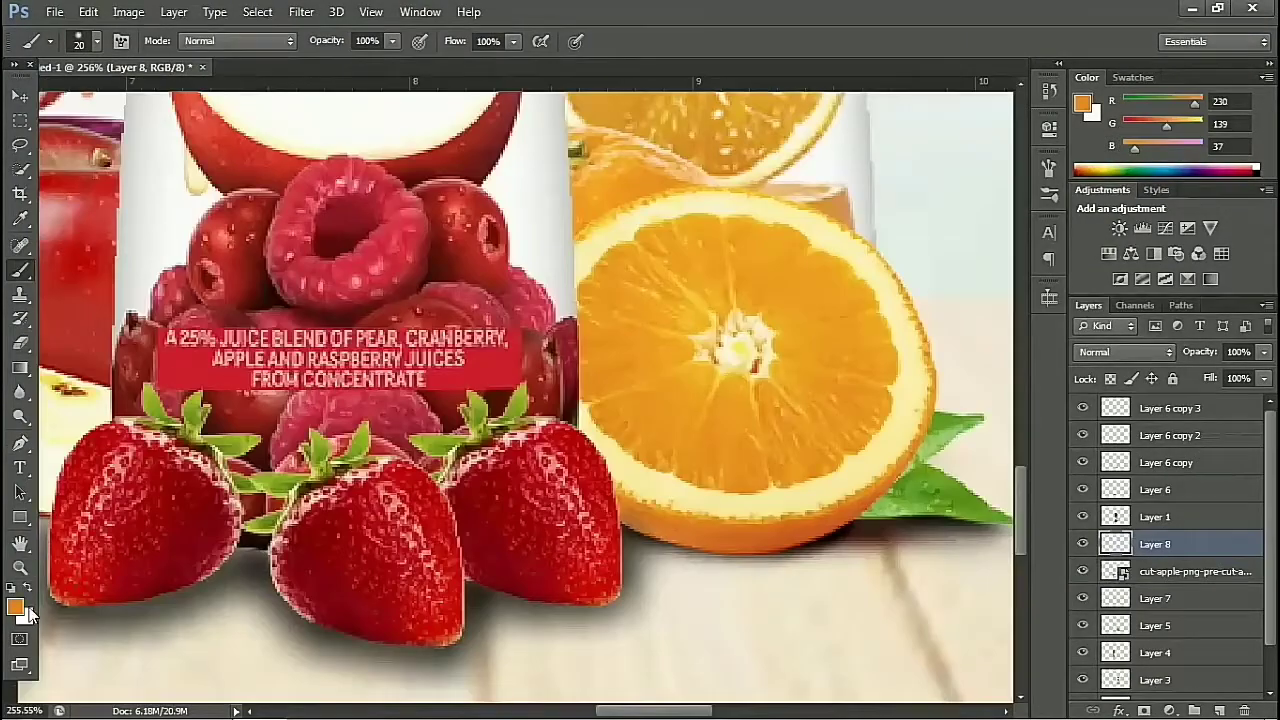
# Step: Set the foreground painting colour to near-black
pyautogui.click(16, 607)
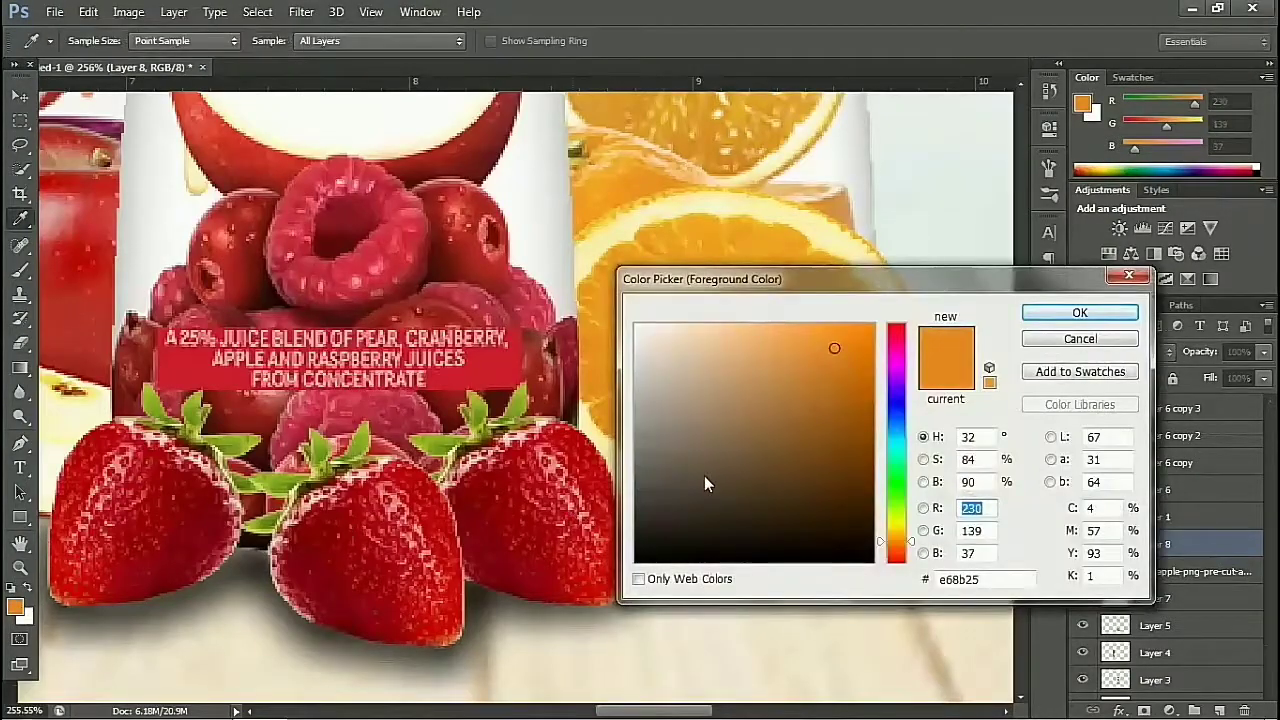
pyautogui.moveTo(704, 484); pyautogui.dragTo(571, 587)
pyautogui.press('Return')
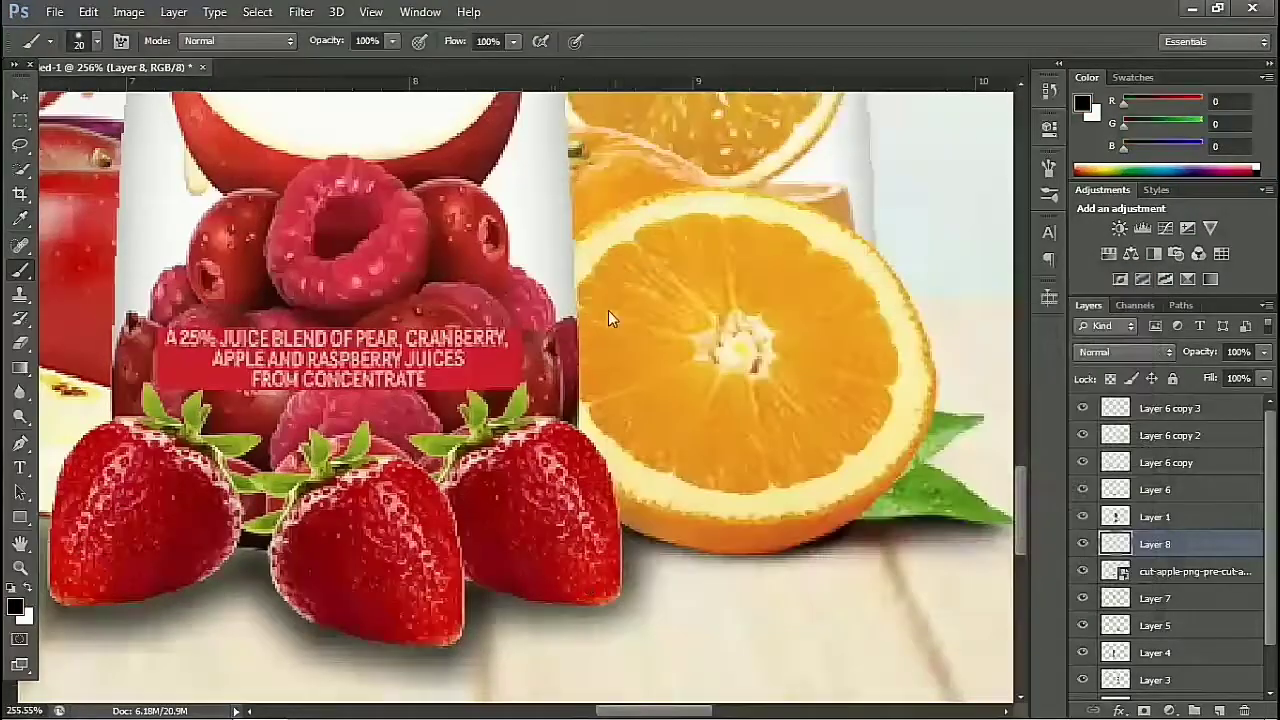
pyautogui.scroll(3, 606, 314)
pyautogui.scroll(3, 590, 326)
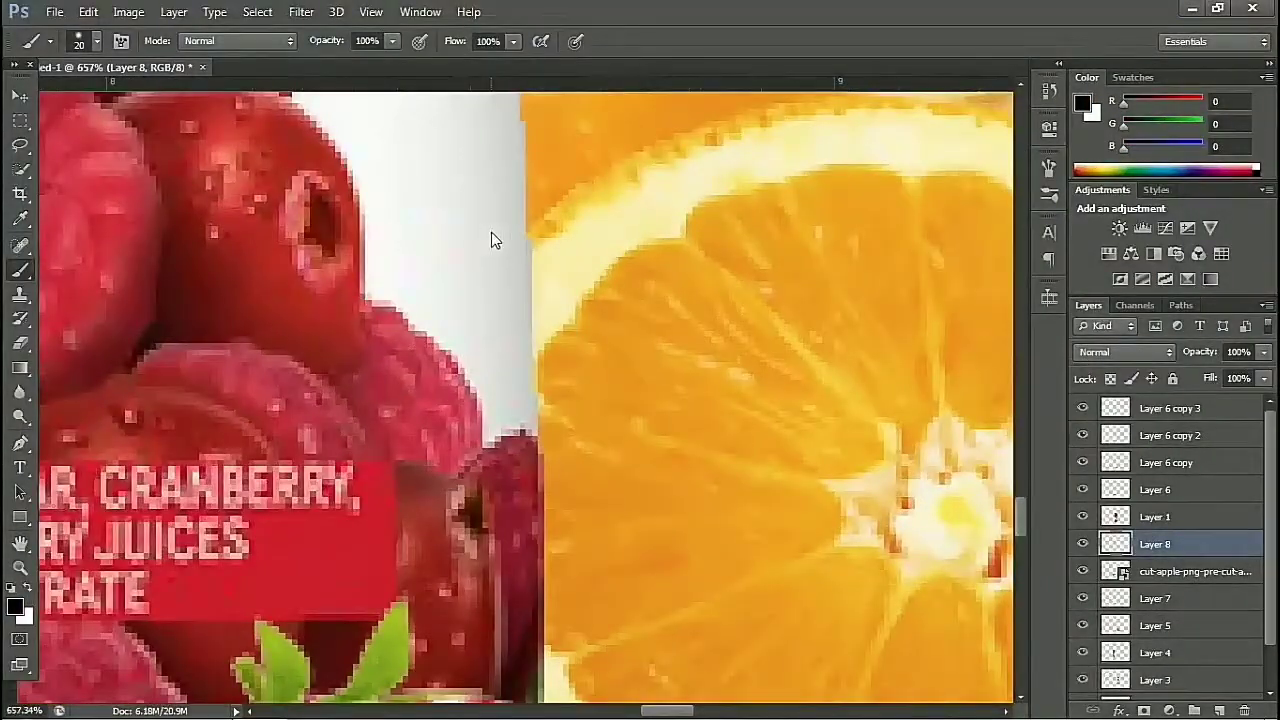
# Step: Paint dark shadow strokes along the bottle–orange and strawberry–orange seams on Layer 8
pyautogui.moveTo(491, 240)
pyautogui.mouseDown()
pyautogui.moveTo(506, 652)
pyautogui.moveTo(539, 716)
pyautogui.mouseUp()
pyautogui.scroll(-3, 514, 423)
pyautogui.scroll(-2, 514, 423)
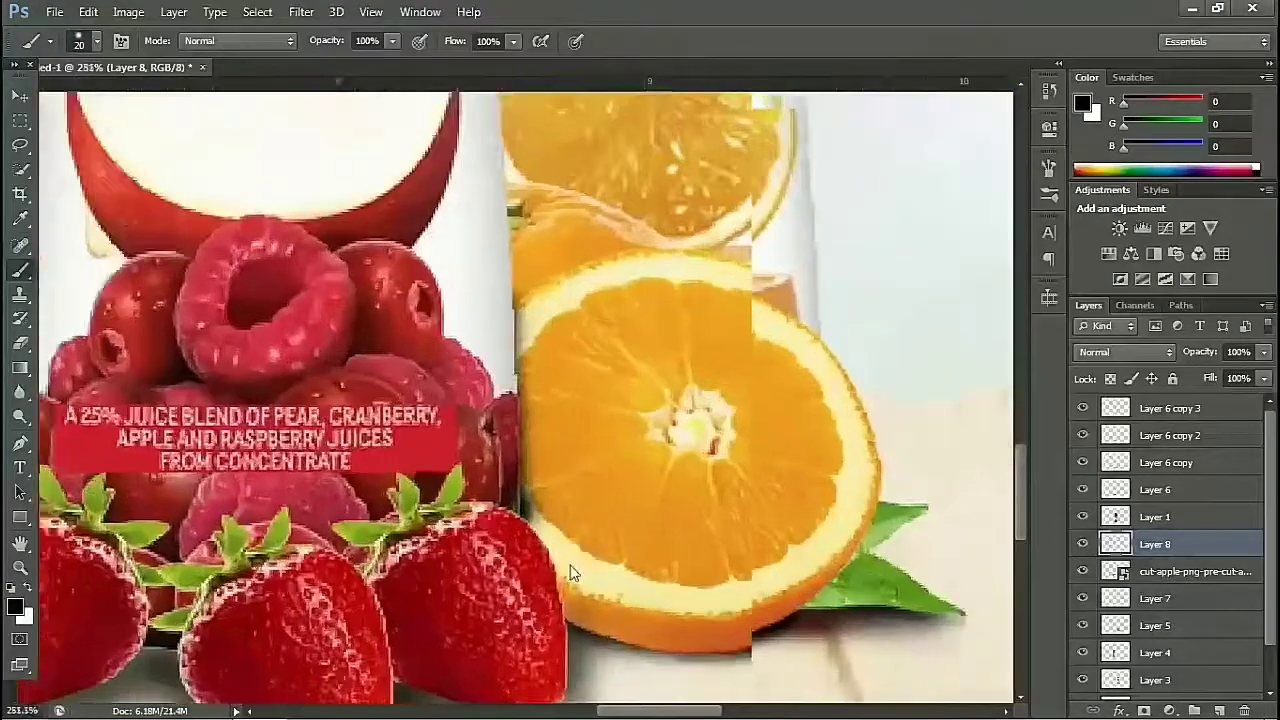
pyautogui.scroll(3, 570, 572)
pyautogui.moveTo(471, 446); pyautogui.dragTo(491, 548)
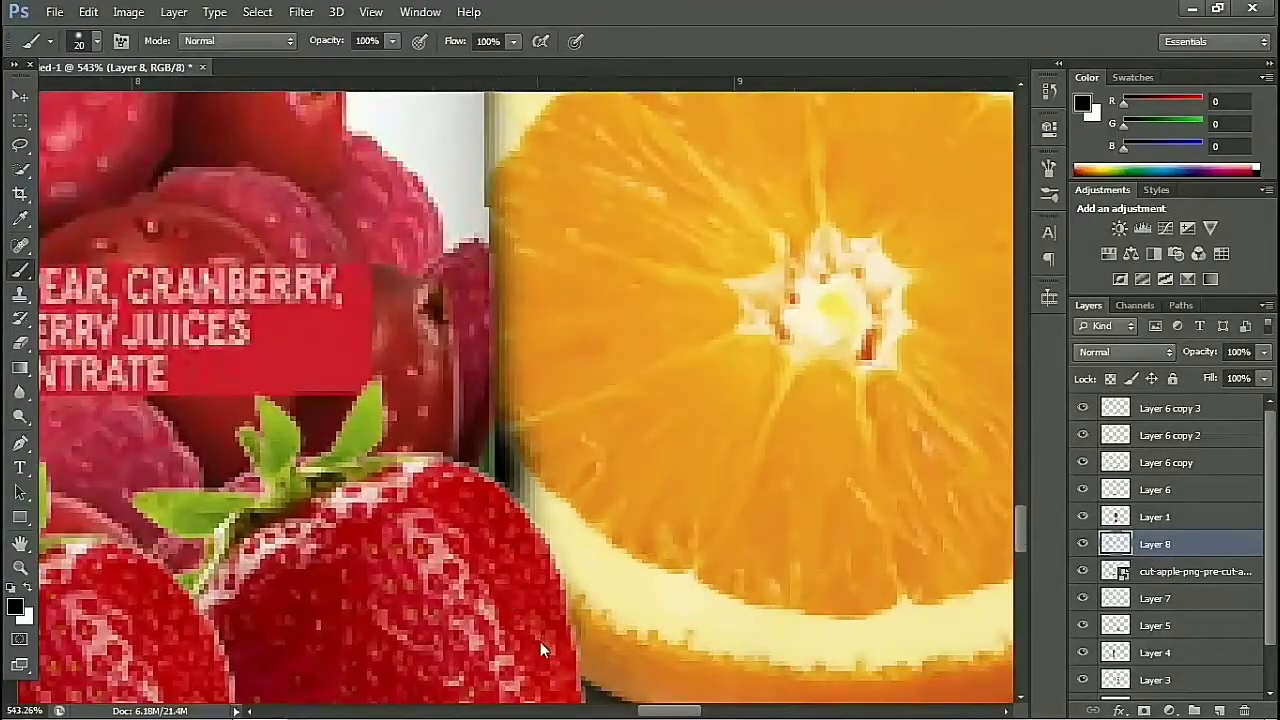
# Step: Shade the red carton's right edge with a long black brush stroke
pyautogui.scroll(-2, 466, 498)
pyautogui.scroll(-2, 531, 493)
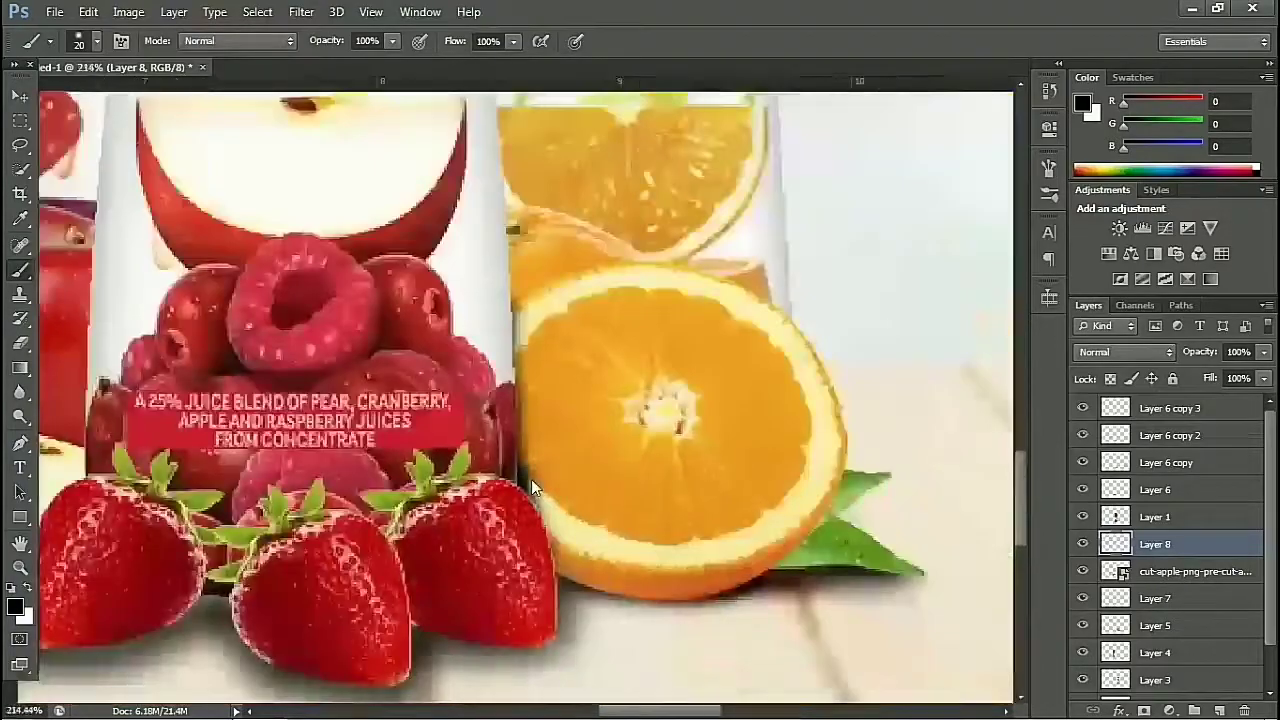
pyautogui.scroll(-2, 531, 479)
pyautogui.scroll(-1, 466, 384)
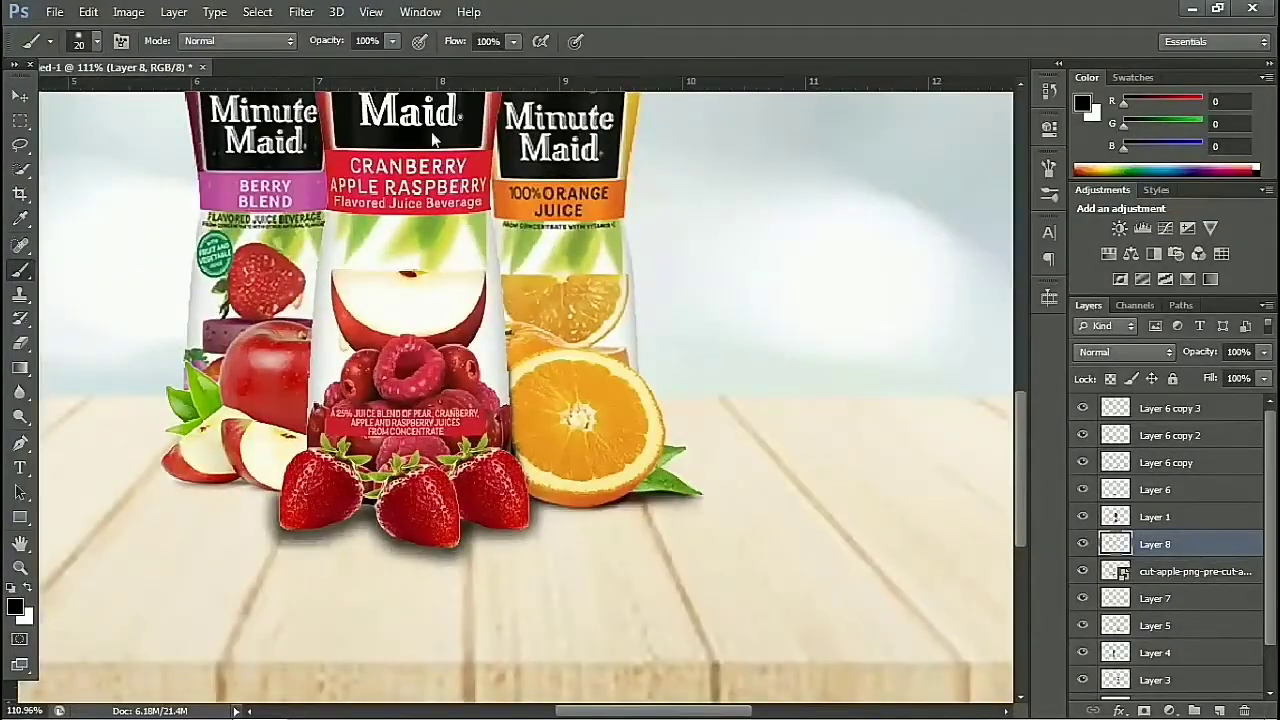
pyautogui.scroll(1, 250, 450)
pyautogui.scroll(2, 331, 251)
pyautogui.scroll(2, 327, 281)
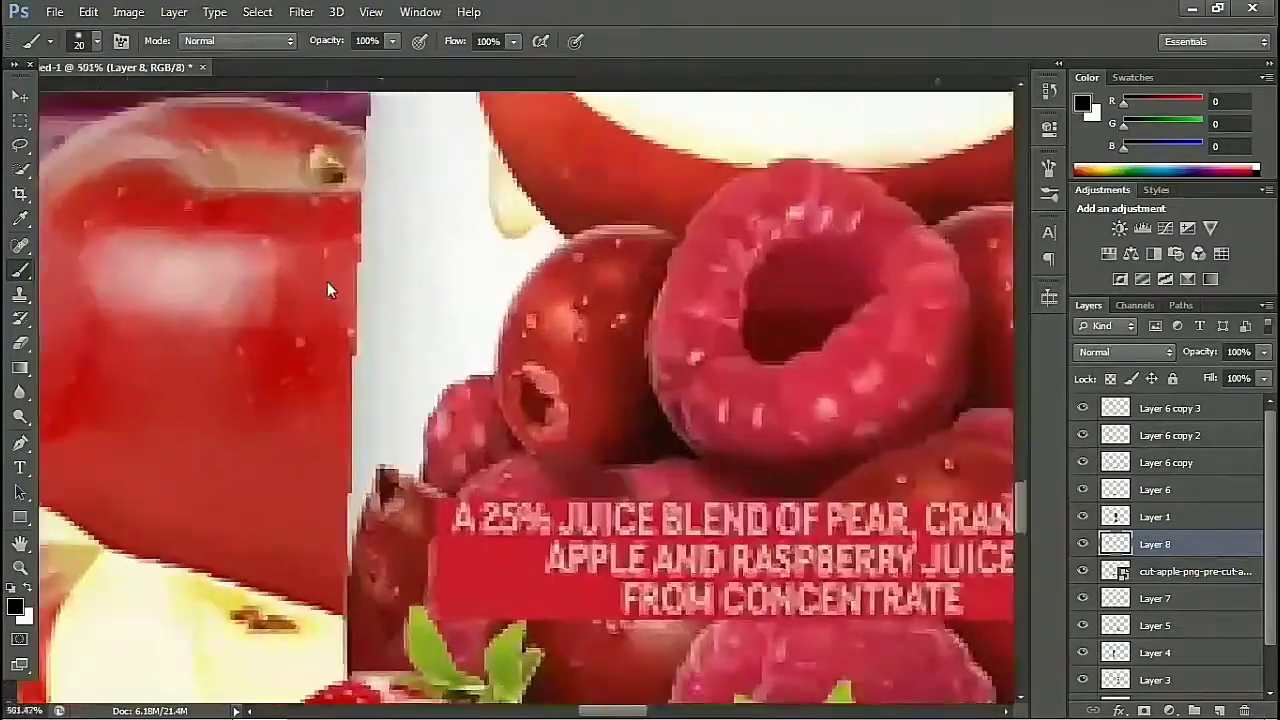
pyautogui.scroll(1, 356, 221)
pyautogui.moveTo(404, 130); pyautogui.dragTo(393, 705)
pyautogui.scroll(-2, 510, 375)
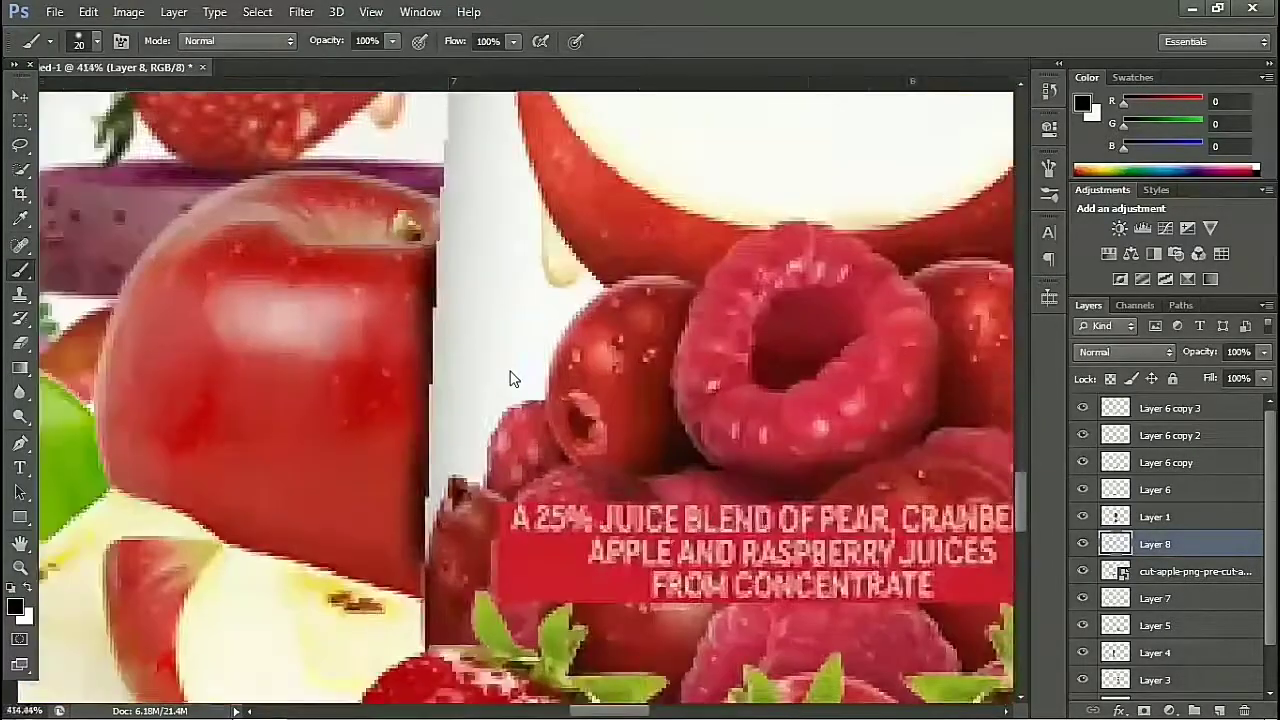
pyautogui.scroll(-1, 510, 375)
pyautogui.scroll(-2, 510, 375)
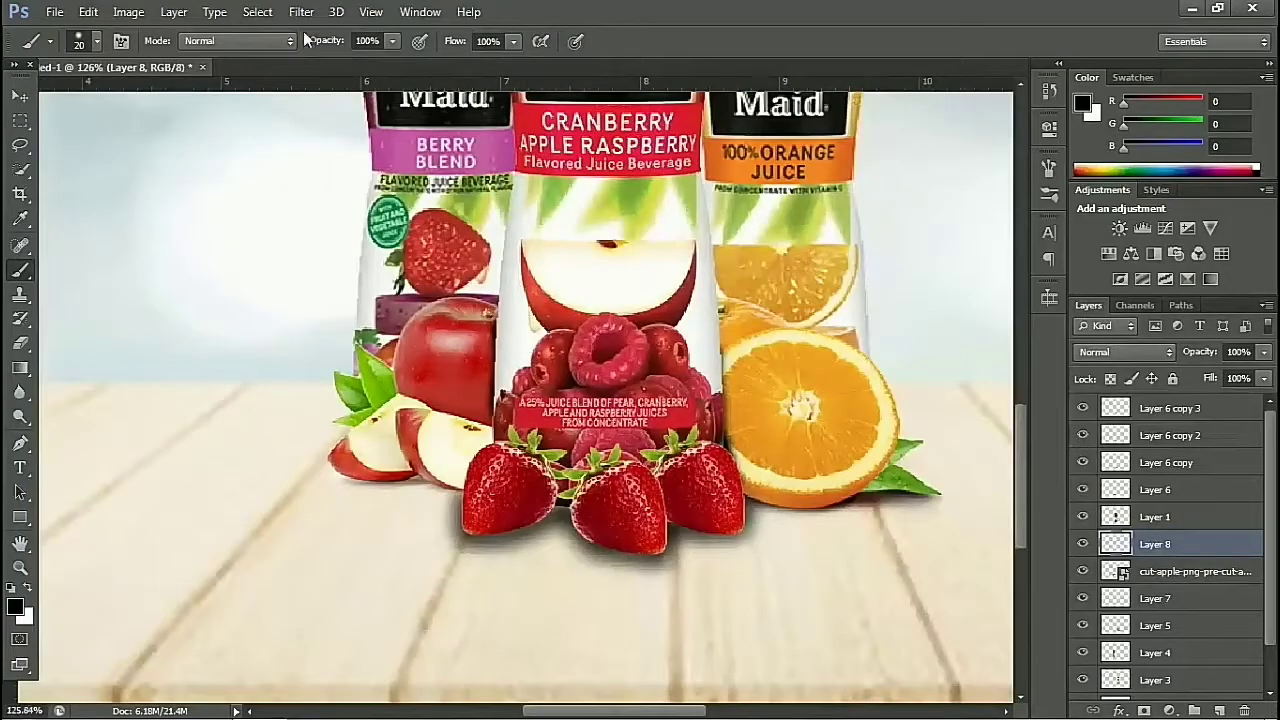
pyautogui.click(299, 12)
pyautogui.moveTo(390, 119)
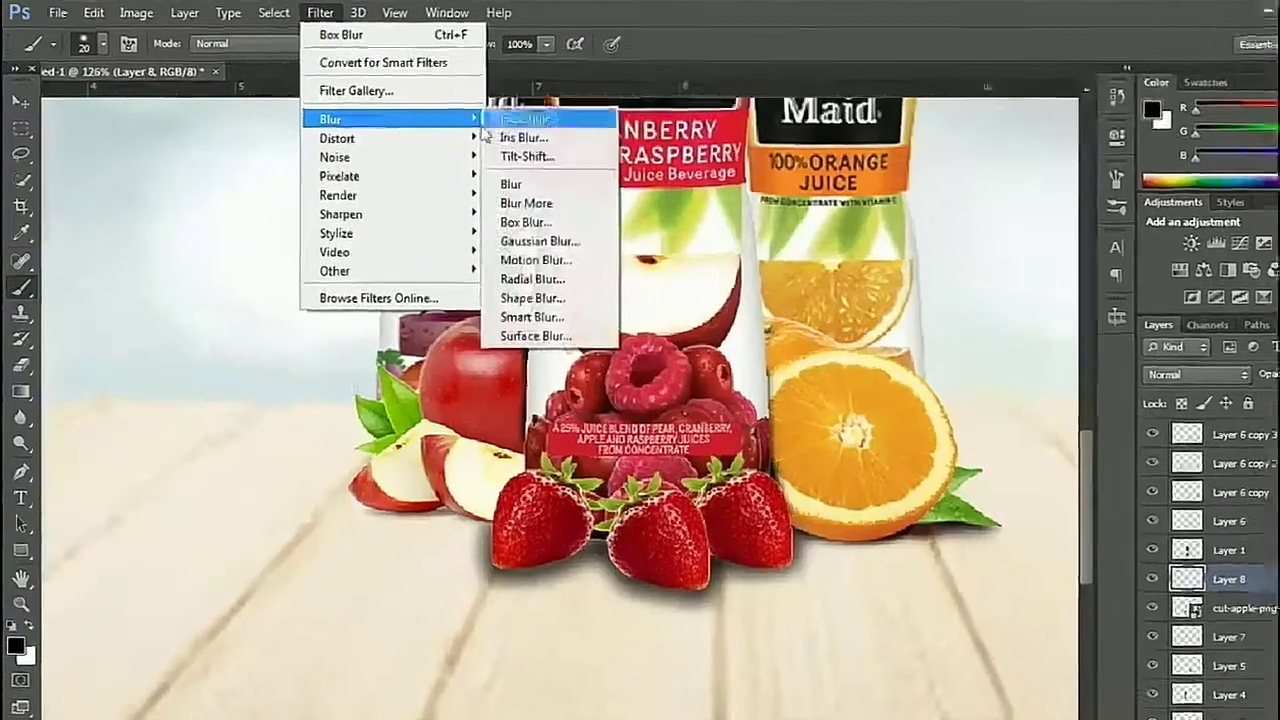
pyautogui.press('Escape')
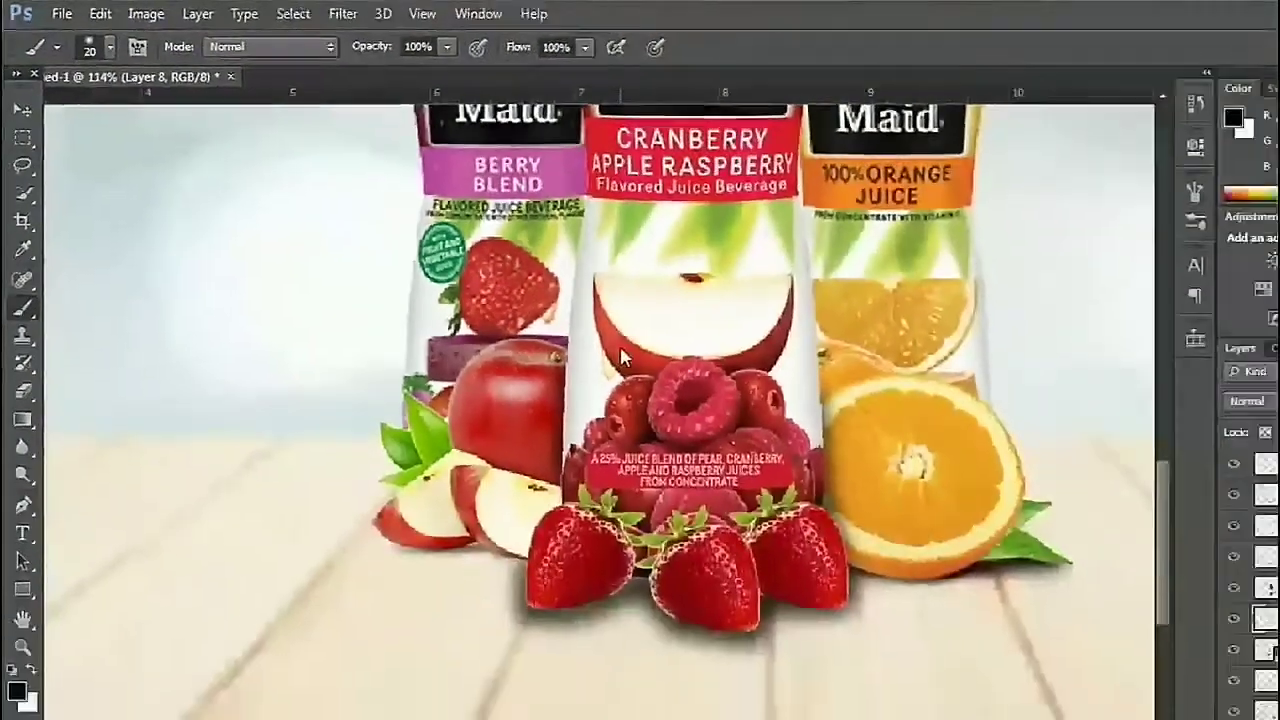
pyautogui.scroll(-4, 560, 330)
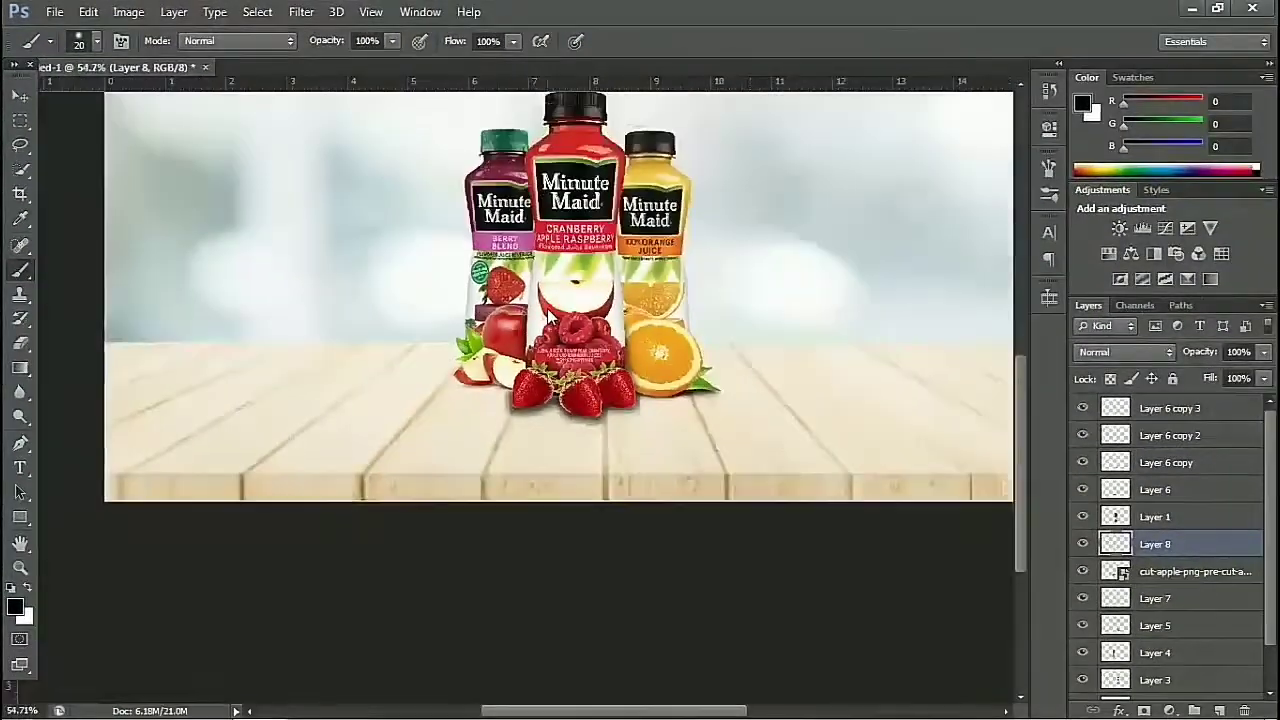
pyautogui.scroll(-2, 548, 318)
pyautogui.scroll(1, 445, 362)
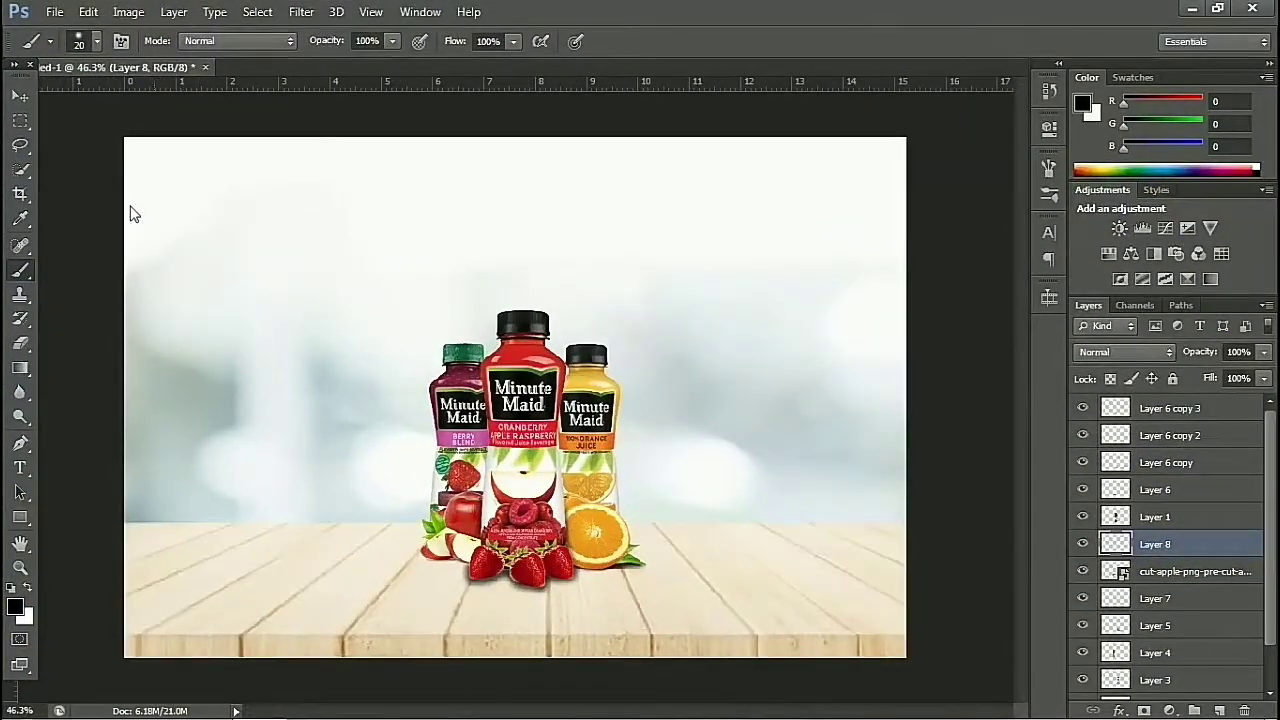
pyautogui.click(20, 97)
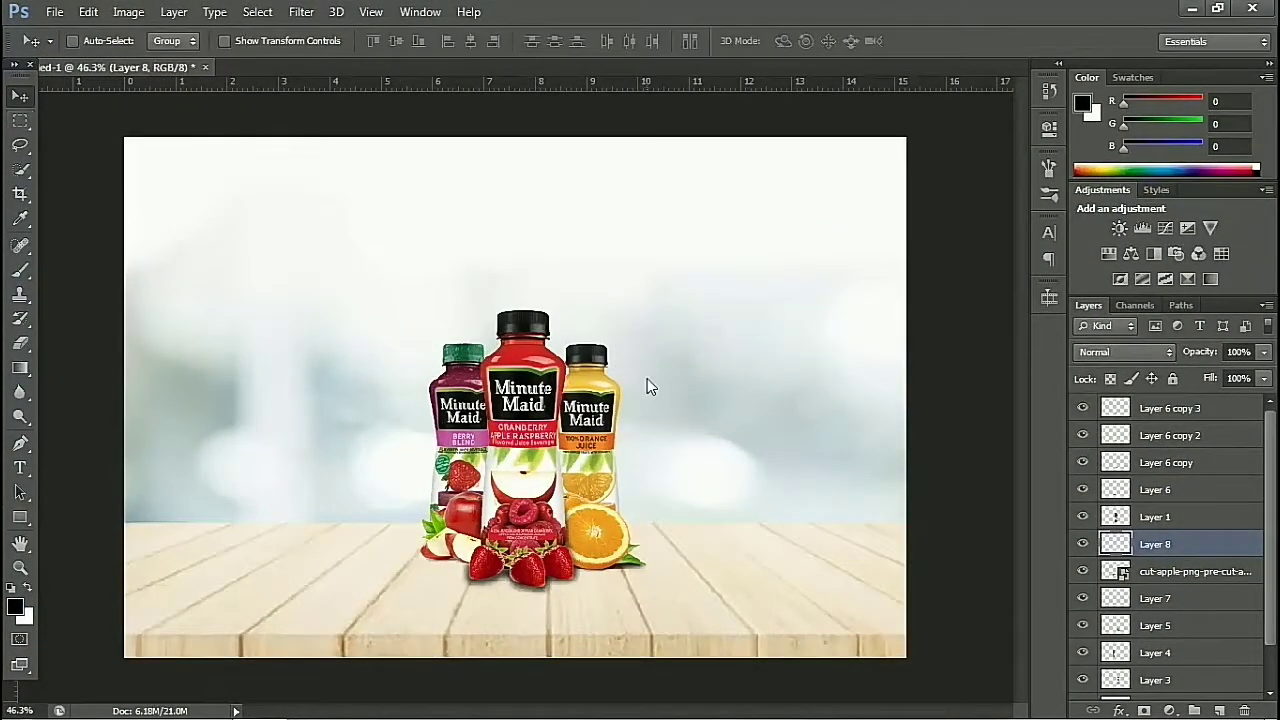
pyautogui.scroll(1, 600, 592)
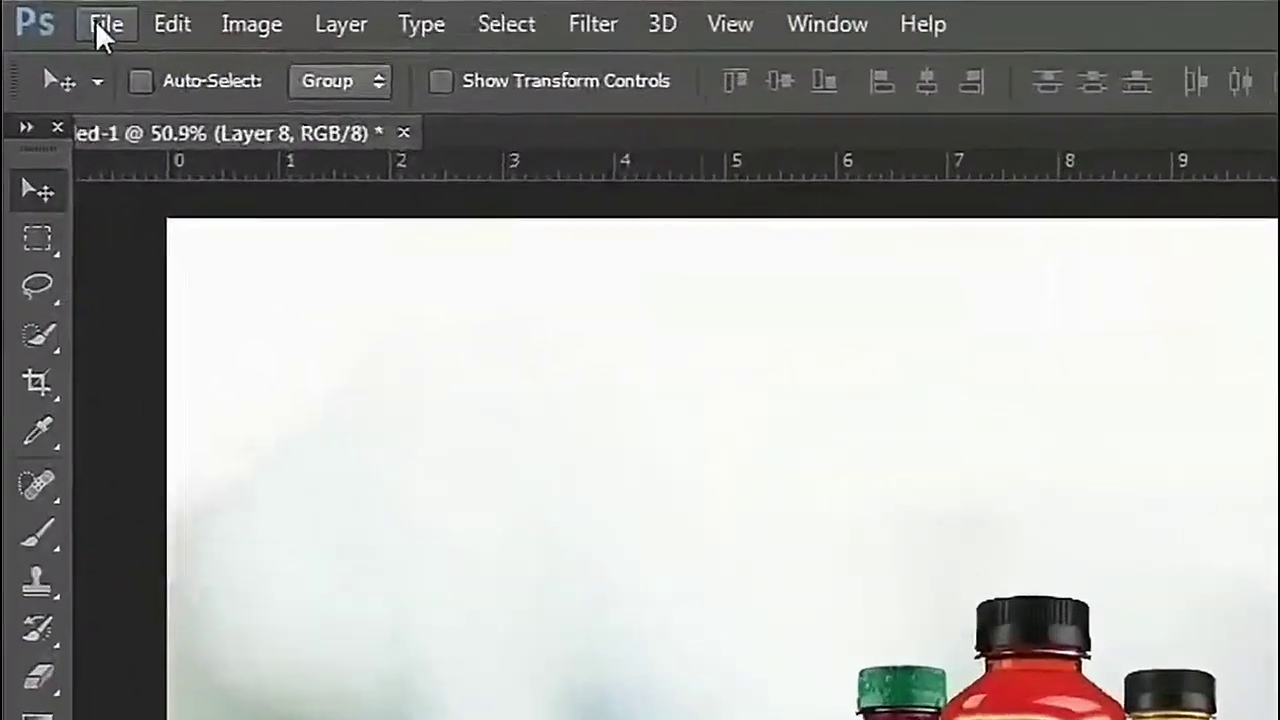
# Step: Open the kisspng Minute Maid logo PNG from Downloads and drag it toward the ad tab
pyautogui.click(55, 14)
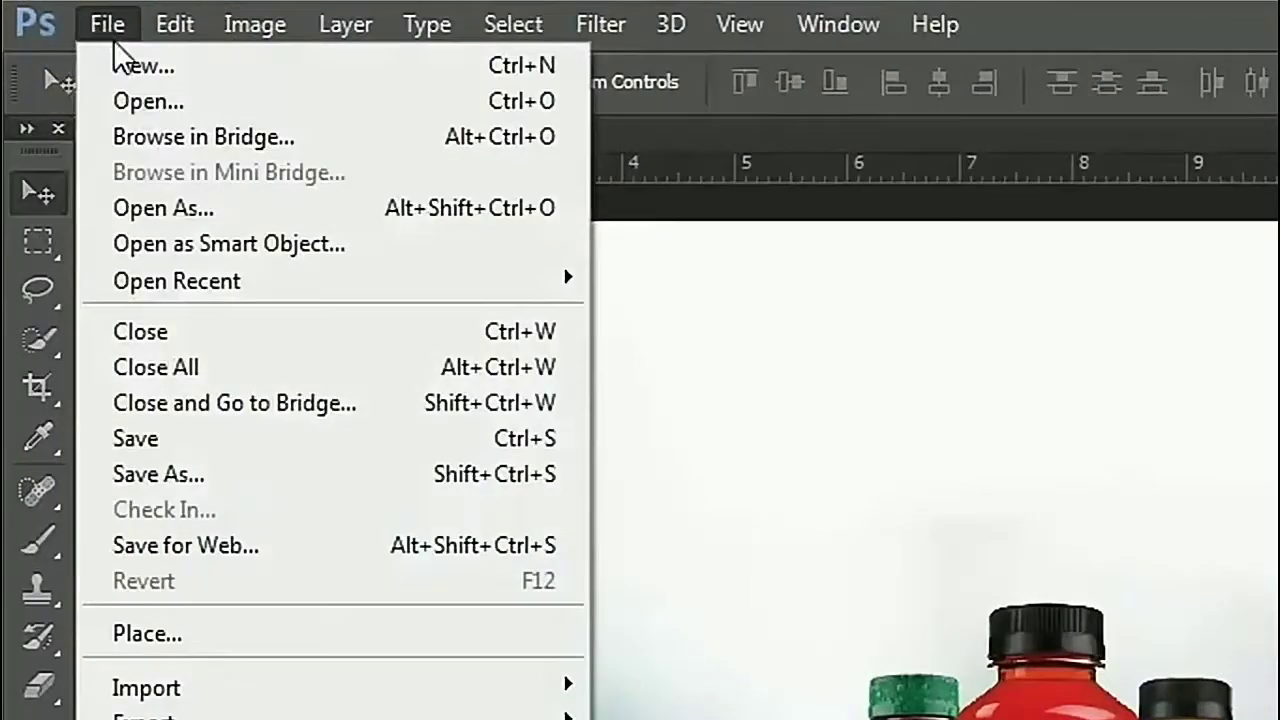
pyautogui.click(143, 102)
pyautogui.scroll(-5, 770, 263)
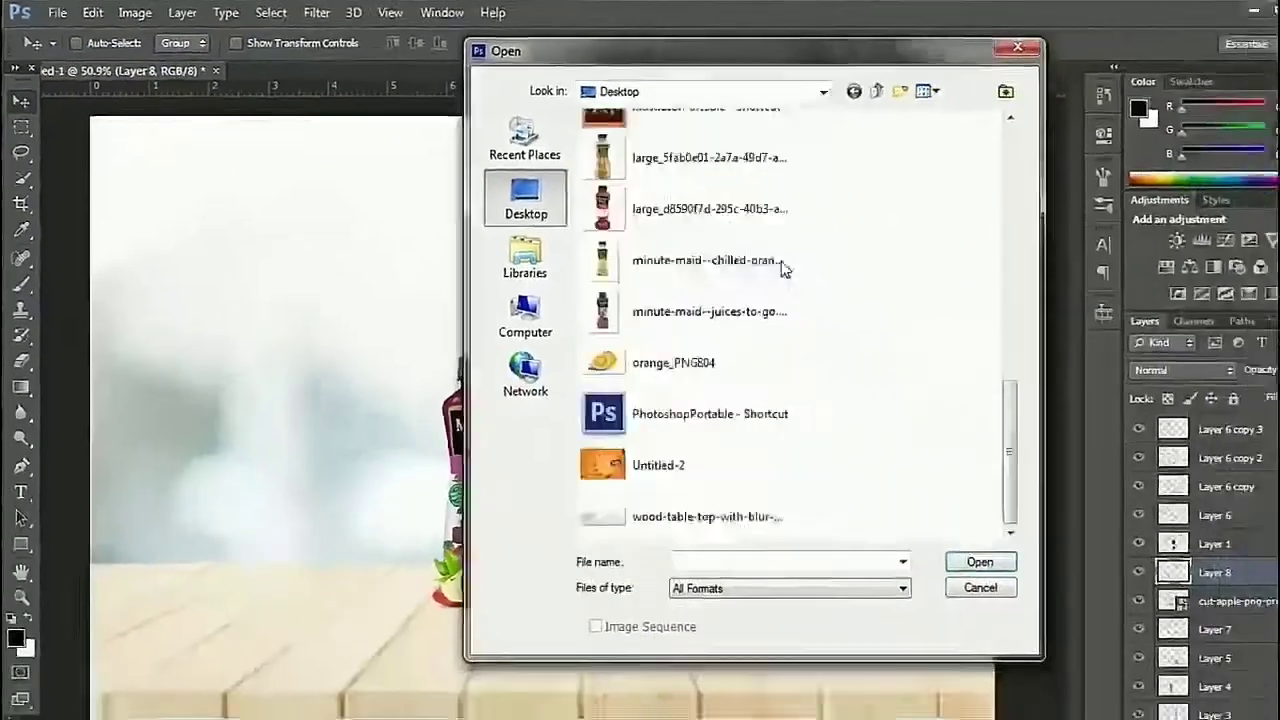
pyautogui.scroll(5, 770, 263)
pyautogui.doubleClick(731, 252)
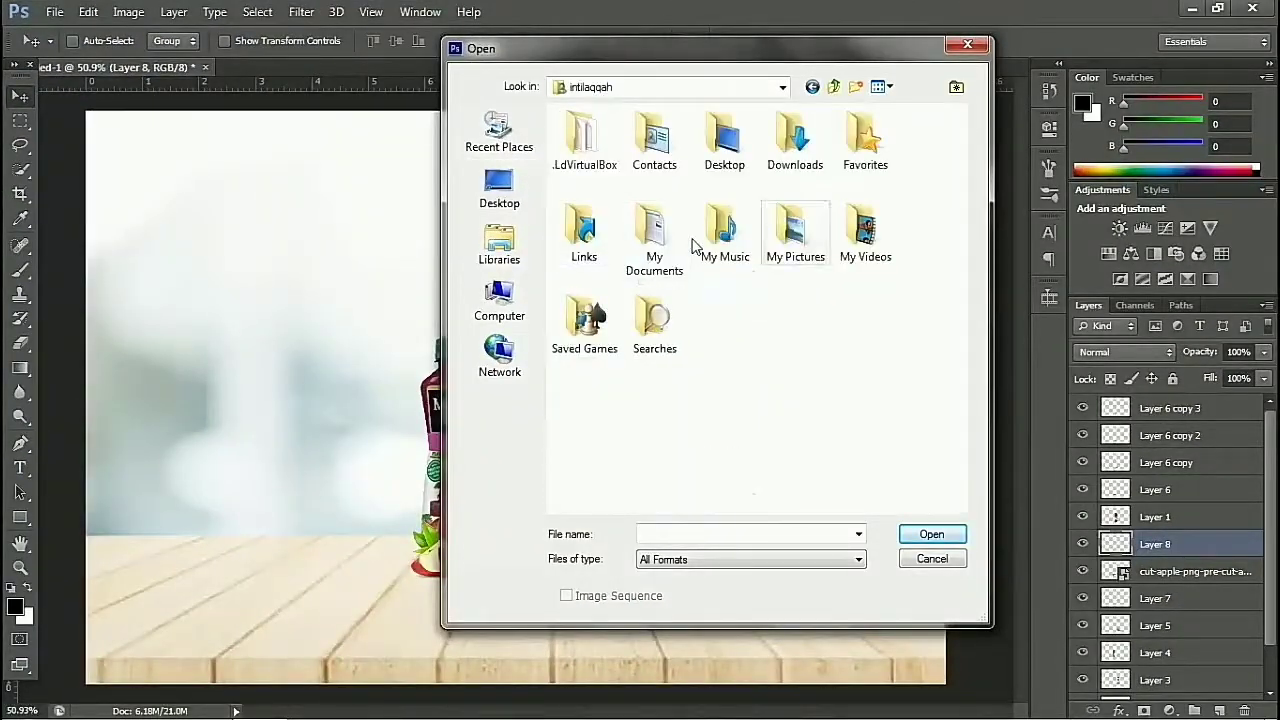
pyautogui.doubleClick(795, 150)
pyautogui.scroll(-5, 781, 226)
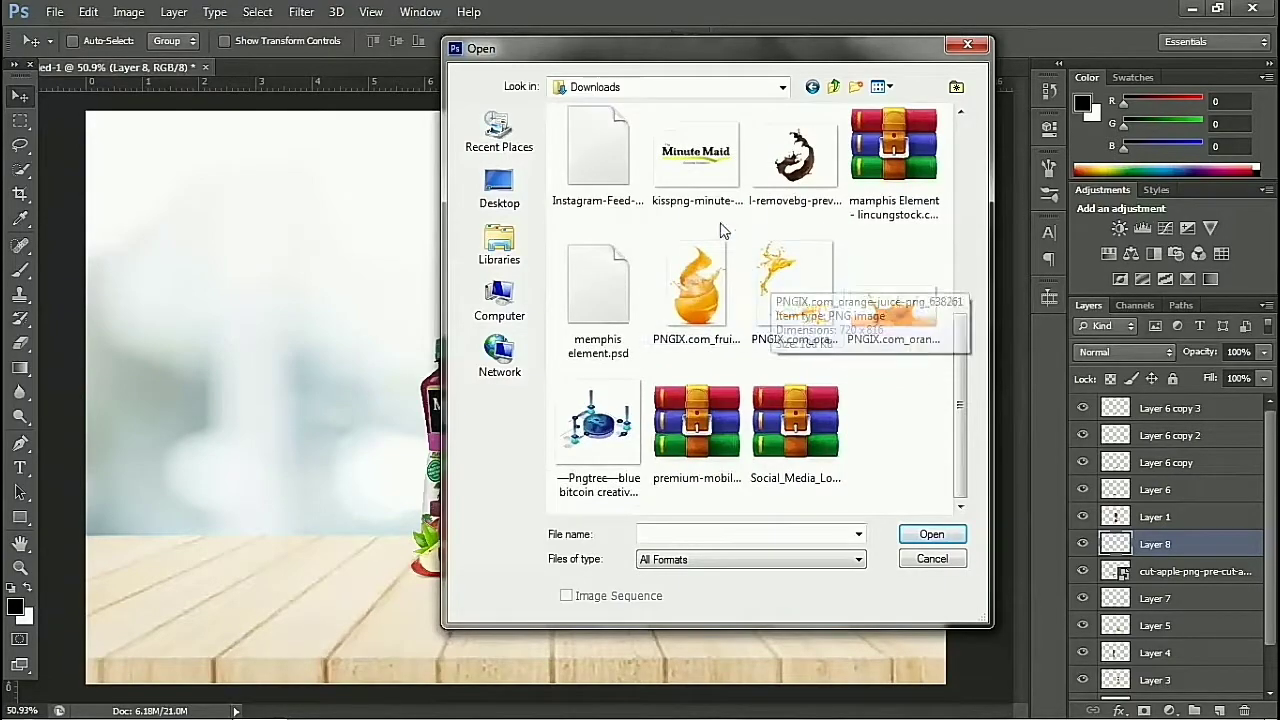
pyautogui.click(698, 158)
pyautogui.click(932, 534)
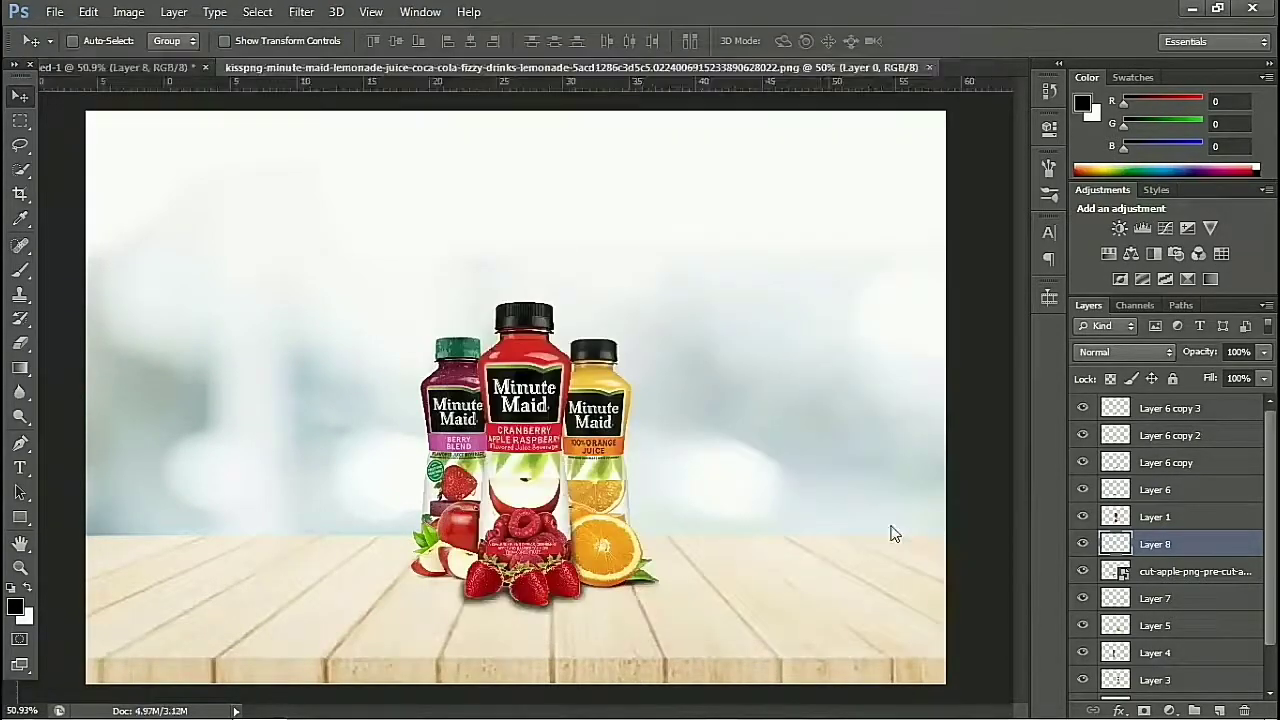
pyautogui.moveTo(548, 414)
pyautogui.mouseDown()
pyautogui.moveTo(65, 63)
pyautogui.moveTo(349, 223)
pyautogui.mouseUp()
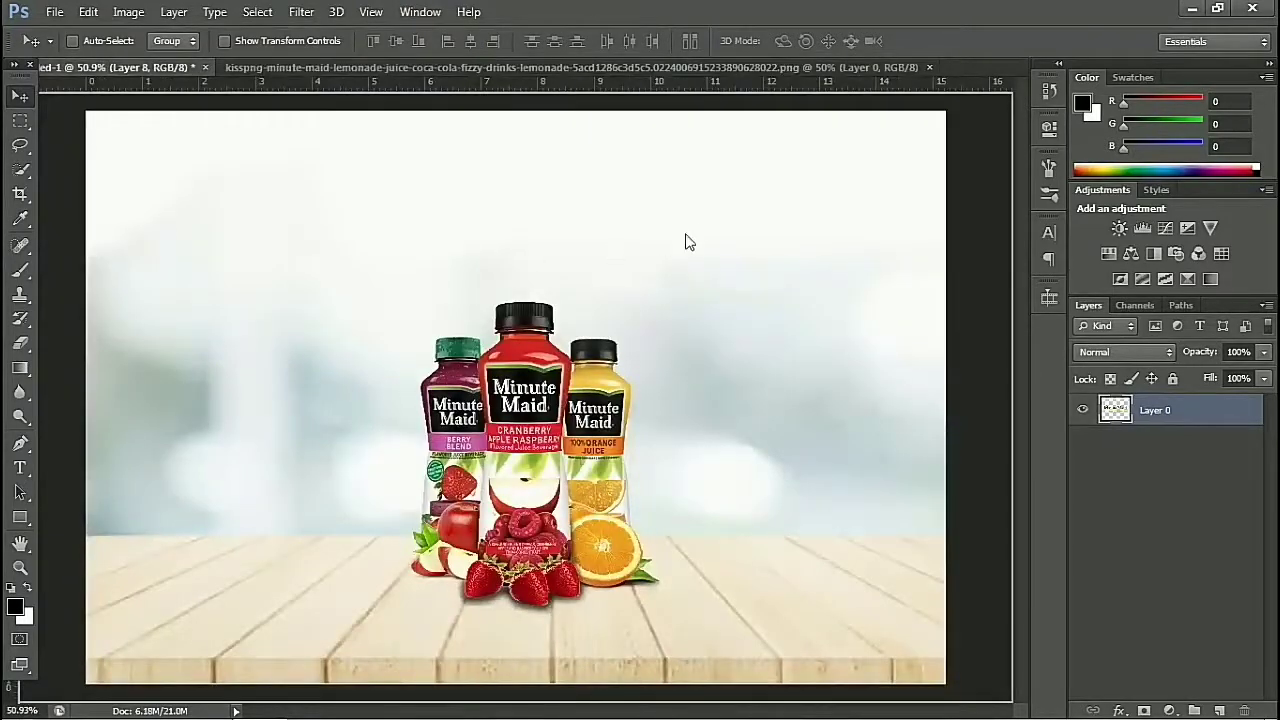
# Step: Drop the Minute Maid logo into the juice ad as Layer 9
pyautogui.moveTo(697, 236)
pyautogui.mouseDown()
pyautogui.moveTo(776, 246)
pyautogui.moveTo(680, 250)
pyautogui.moveTo(730, 250)
pyautogui.mouseUp()
pyautogui.scroll(-3, 644, 273)
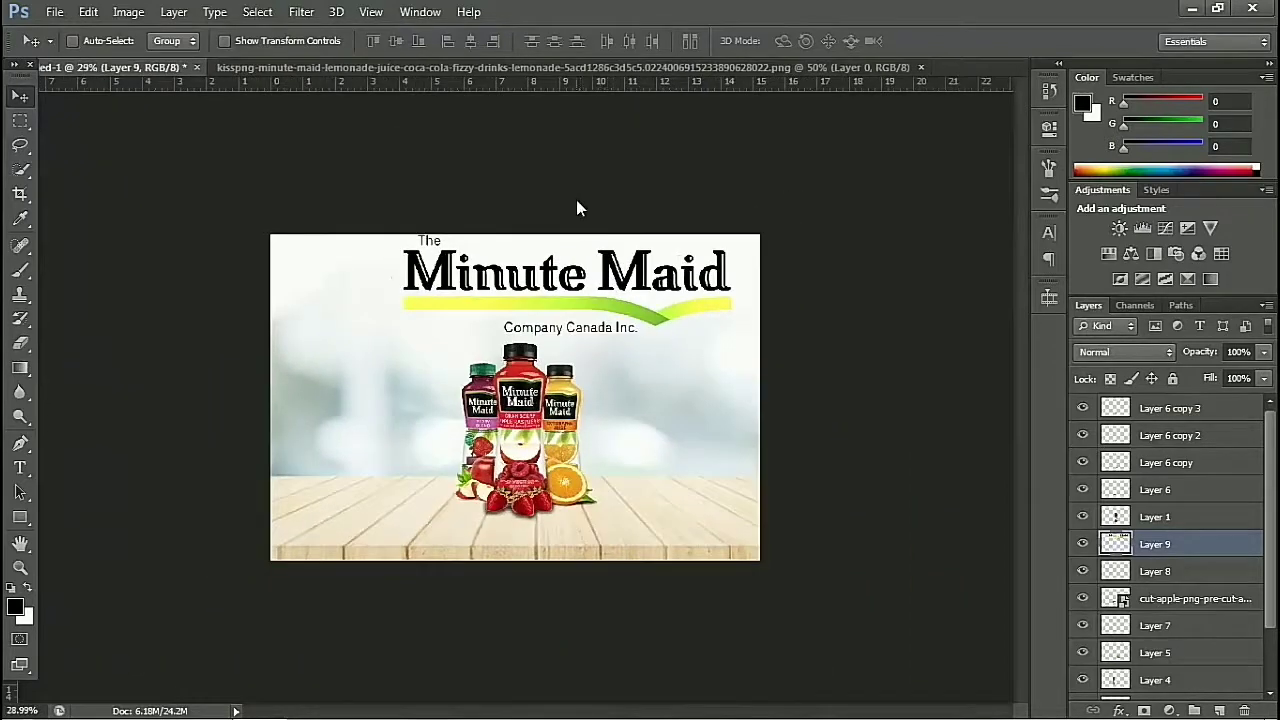
pyautogui.scroll(1, 563, 174)
pyautogui.scroll(1, 563, 174)
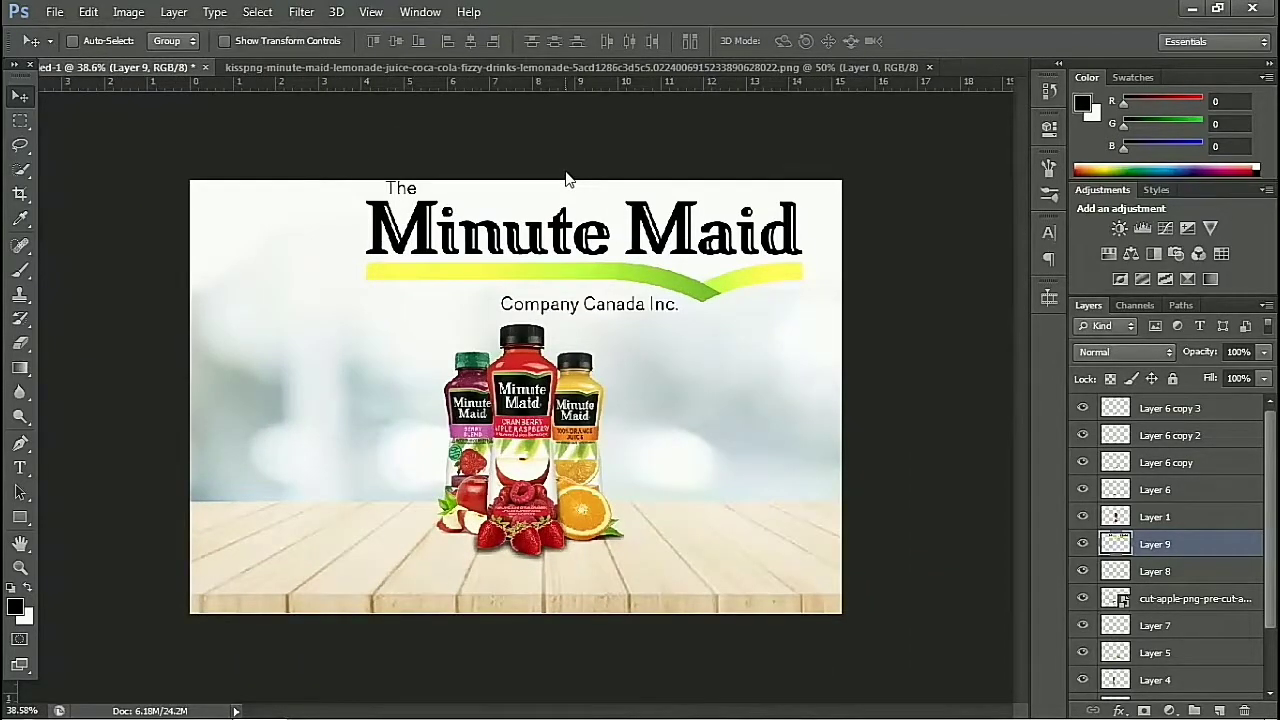
# Step: Scale the logo to 77.65% with Free Transform and shift it right along the top
pyautogui.hotkey('ctrl', 't')
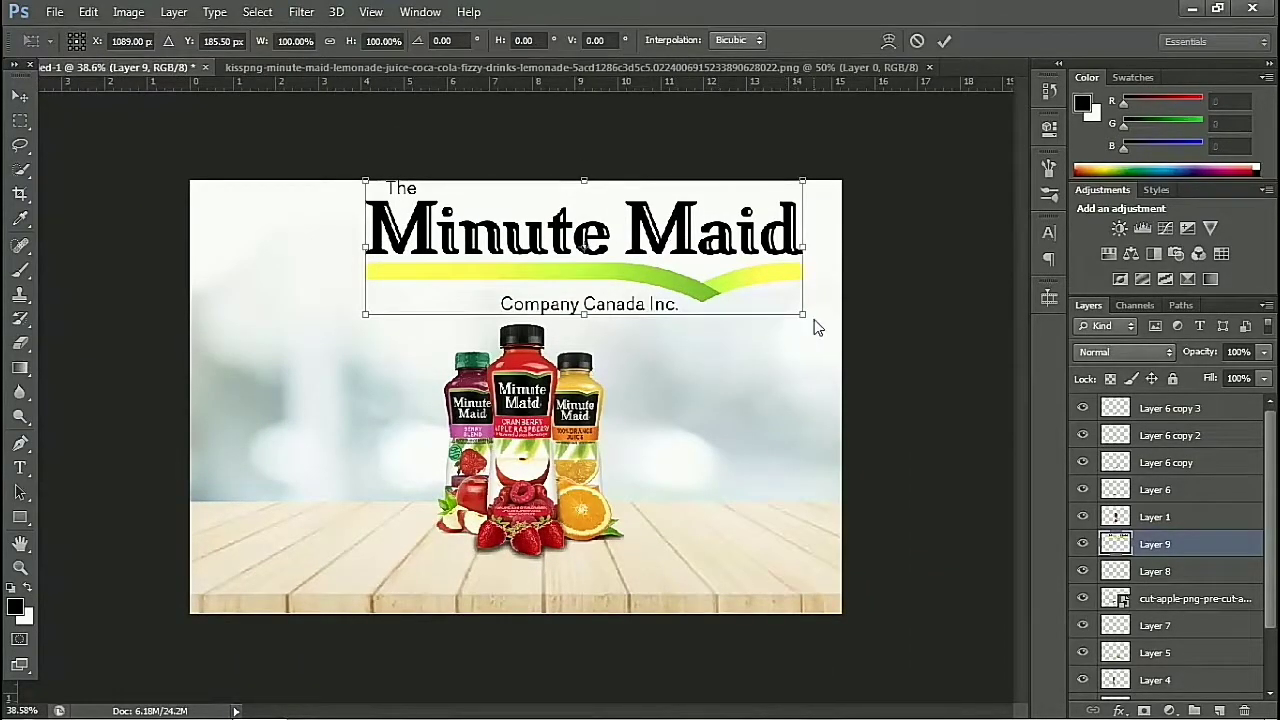
pyautogui.moveTo(813, 321); pyautogui.dragTo(757, 300)
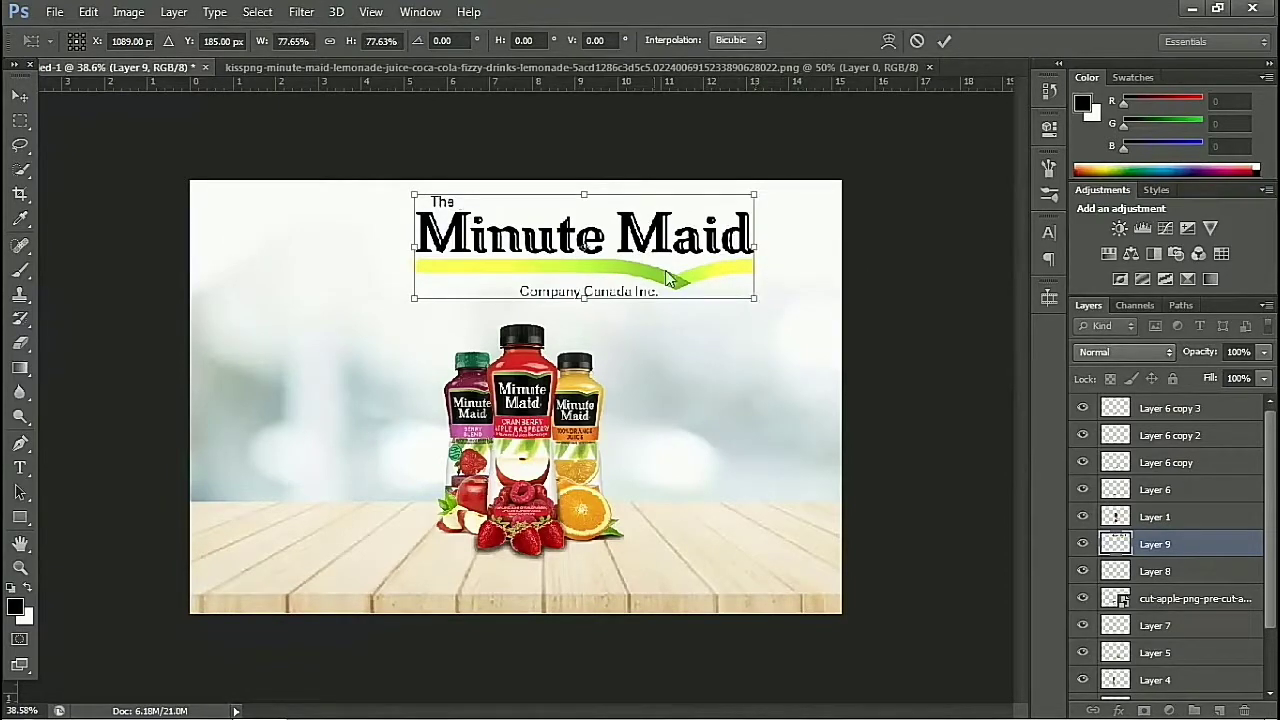
pyautogui.press('Return')
pyautogui.moveTo(640, 253); pyautogui.dragTo(691, 259)
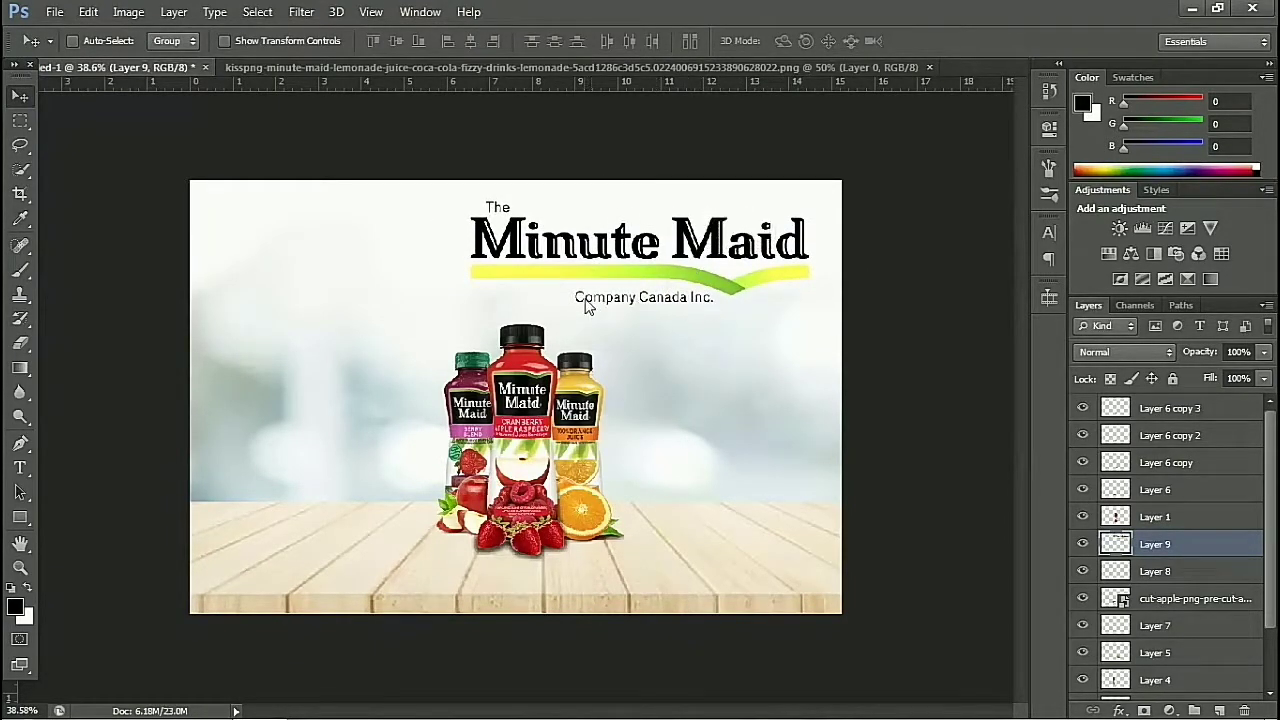
pyautogui.hotkey('ctrl', '-')
pyautogui.hotkey('ctrl', '+')
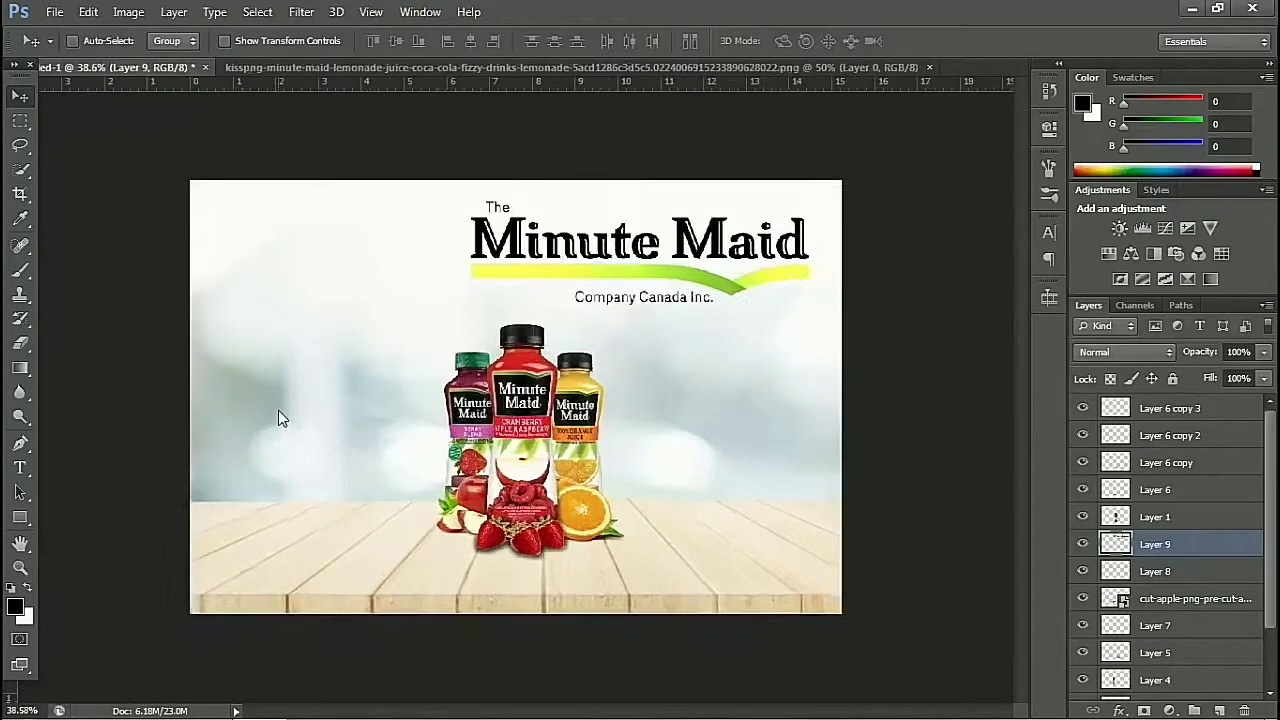
pyautogui.scroll(1, 449, 405)
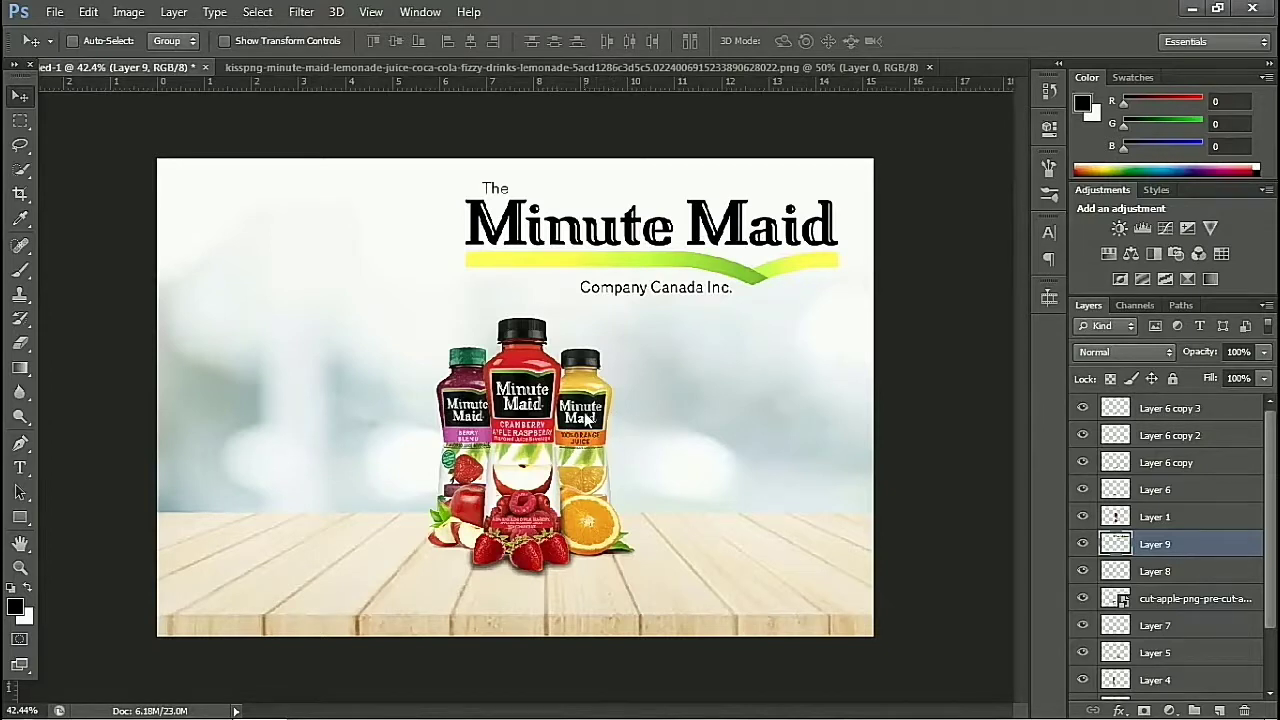
pyautogui.scroll(-1, 583, 418)
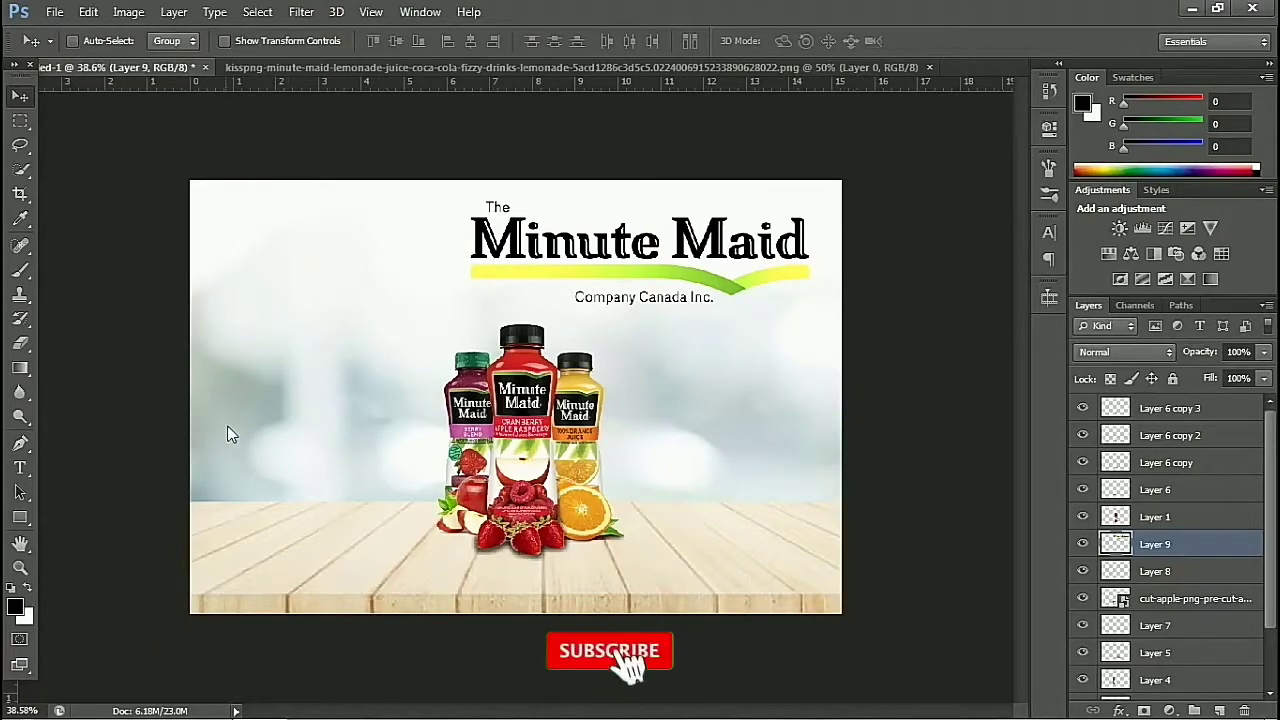